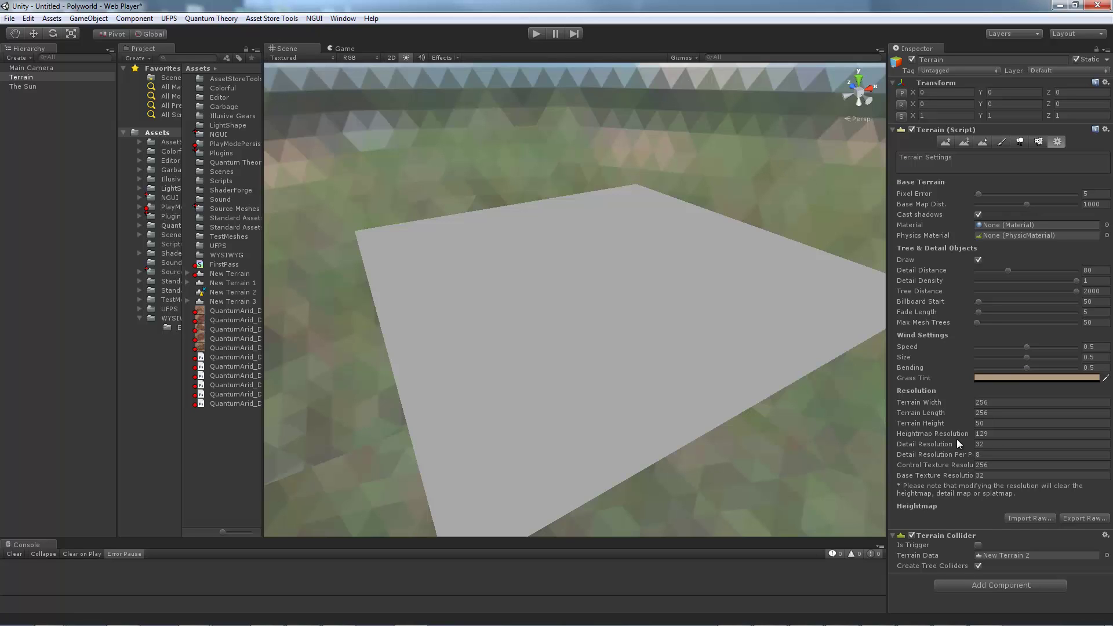
Review the Terrain Height, Detail Resolution and Control Texture Resolution settings
left_click(995, 424)
left_click(999, 445)
left_click(1000, 465)
Sculpt a raised ridge and bumps with Raise/Lower, flattening part of the plateau with Paint Height
left_click(942, 140)
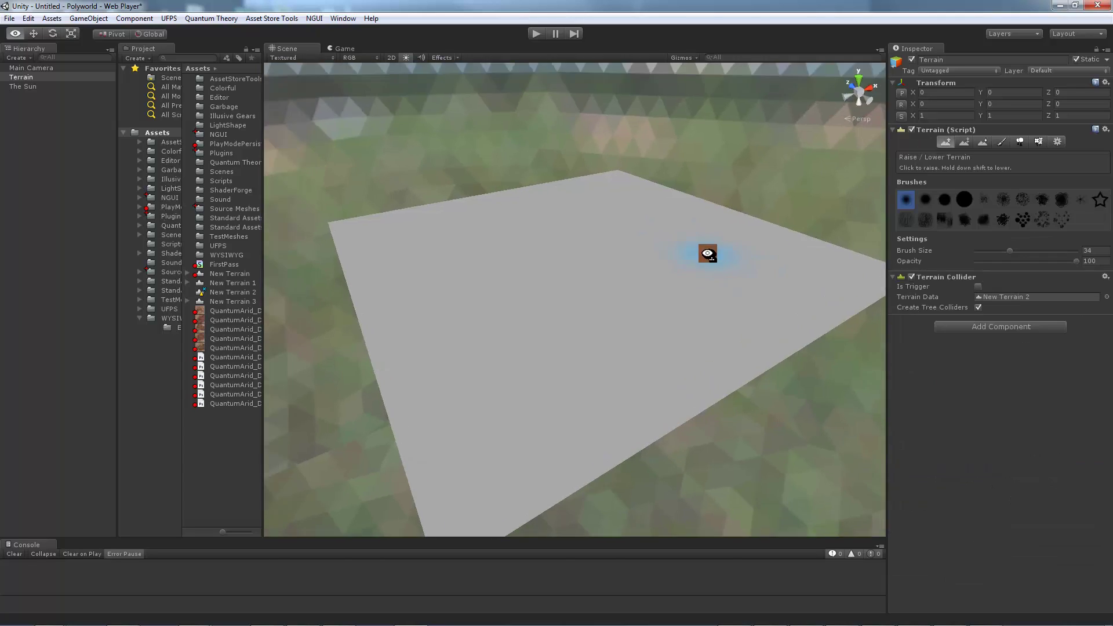
mouse_move(670, 309)
left_mouse_down()
mouse_move(657, 253)
mouse_move(498, 256)
mouse_move(654, 298)
mouse_move(512, 295)
mouse_move(654, 287)
mouse_move(651, 263)
mouse_move(768, 266)
mouse_move(750, 265)
mouse_move(762, 313)
mouse_move(464, 263)
mouse_move(541, 270)
mouse_move(569, 259)
mouse_move(559, 307)
mouse_move(546, 313)
mouse_move(566, 266)
mouse_move(596, 301)
mouse_move(363, 315)
mouse_move(639, 263)
mouse_move(881, 276)
mouse_move(720, 281)
mouse_move(630, 232)
mouse_move(670, 232)
mouse_move(600, 223)
left_mouse_up()
key("F2")
left_click(945, 142)
mouse_move(678, 239)
left_mouse_down()
mouse_move(612, 215)
mouse_move(554, 250)
mouse_move(559, 241)
mouse_move(509, 249)
mouse_move(596, 351)
mouse_move(726, 406)
mouse_move(689, 280)
mouse_move(772, 247)
mouse_move(681, 284)
mouse_move(527, 284)
mouse_move(373, 214)
mouse_move(380, 262)
mouse_move(465, 191)
mouse_move(557, 169)
mouse_move(805, 210)
mouse_move(653, 179)
mouse_move(640, 202)
mouse_move(674, 252)
mouse_move(744, 310)
mouse_move(653, 297)
left_mouse_up()
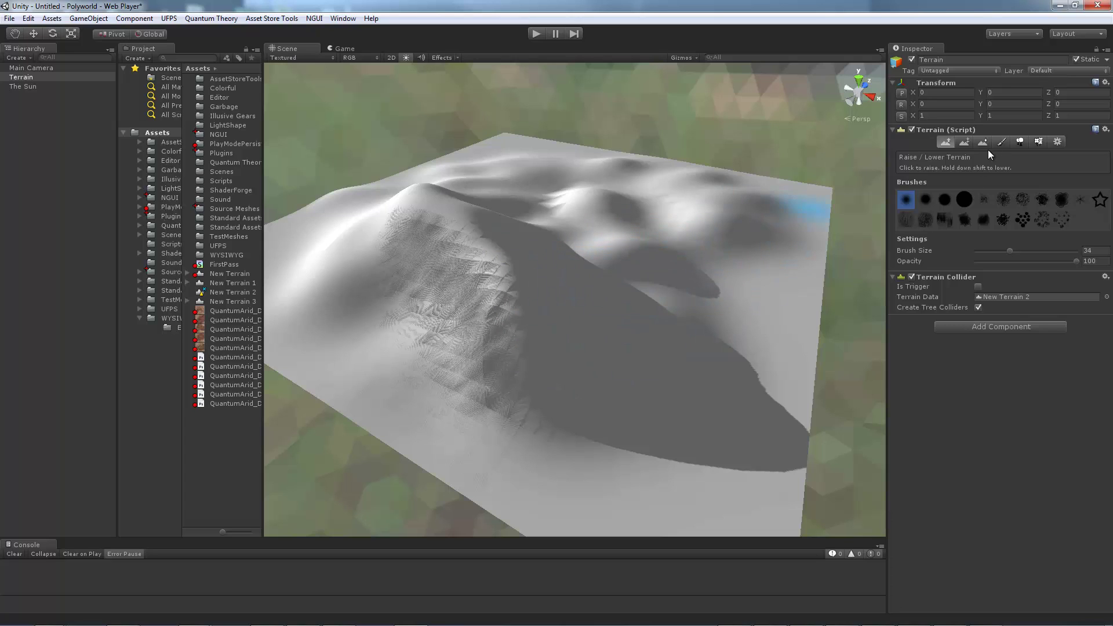
Add a new terrain texture layer using GrassTall0018_1_L
left_click(1003, 142)
left_click(1088, 266)
left_click(1065, 272)
left_click(584, 305)
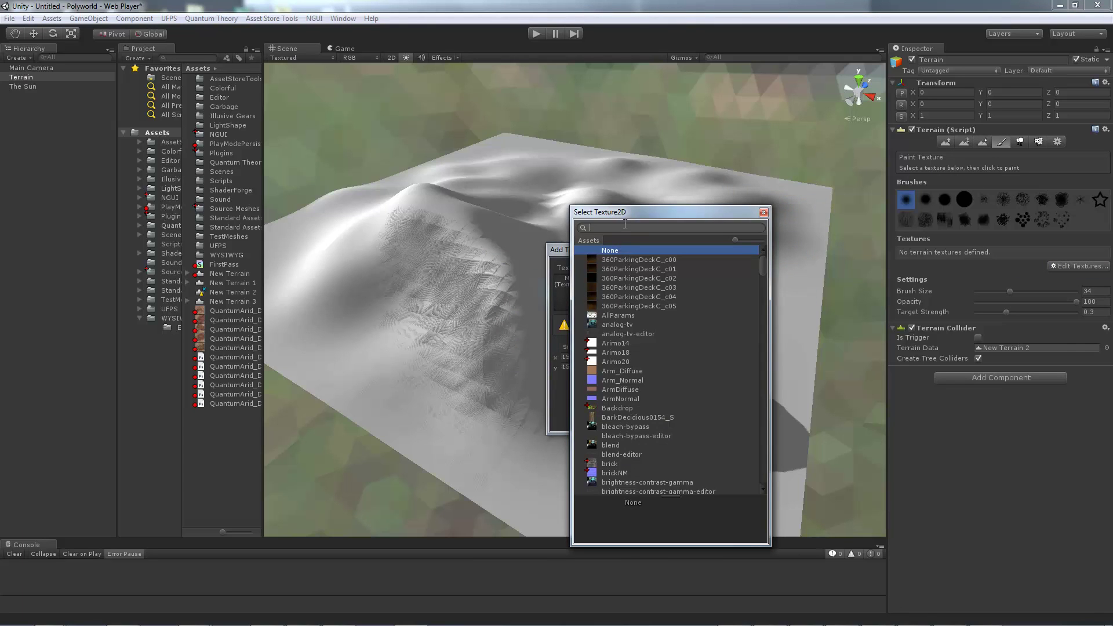
type("grass")
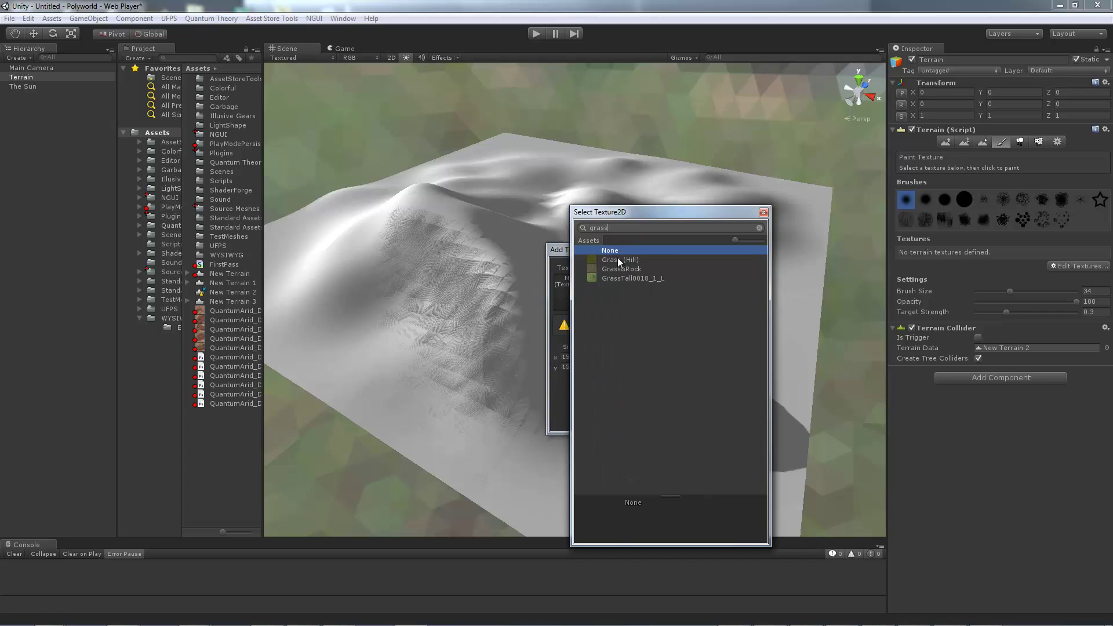
left_click(618, 260)
left_click(623, 278)
double_click(624, 278)
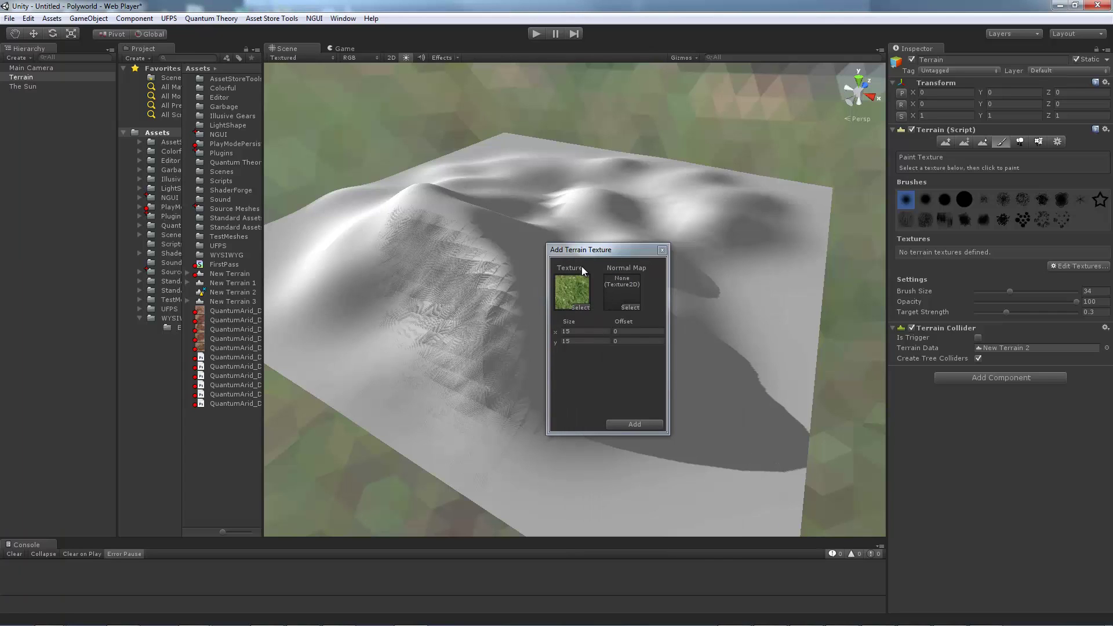
left_click_drag(592, 254, 666, 253)
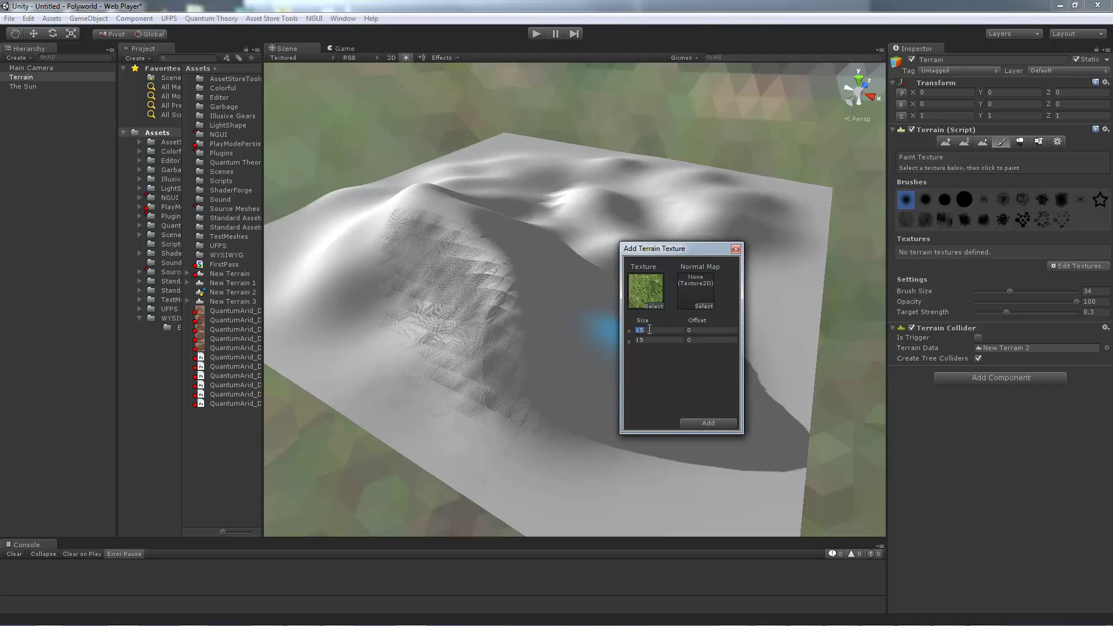
Set the grass tile size to 150 and add it to the terrain
left_click(649, 329)
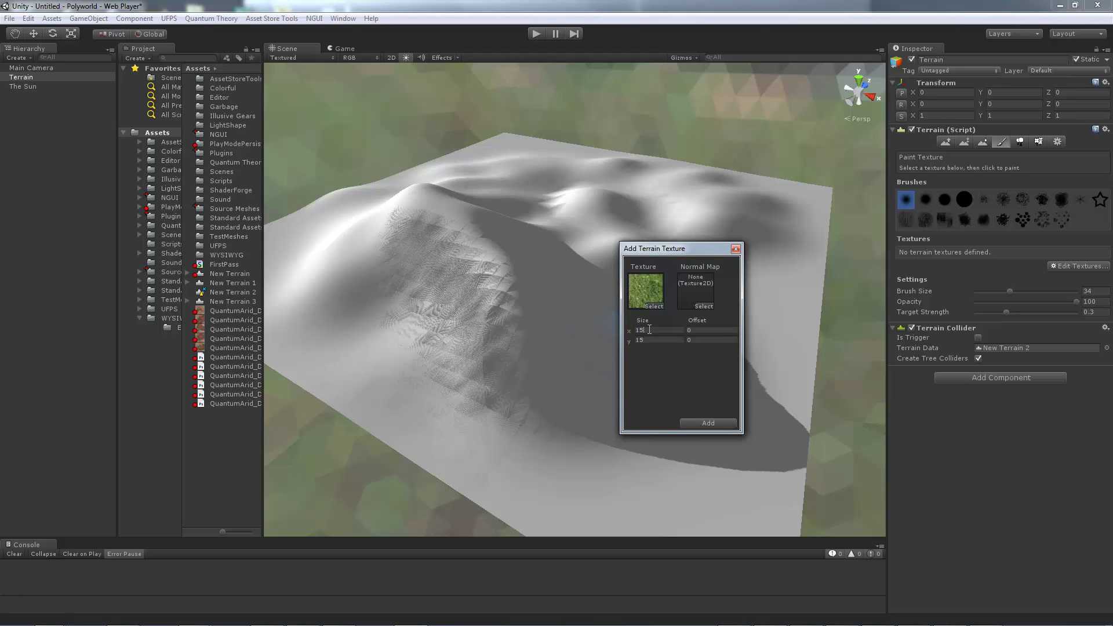
left_click(709, 423)
left_click_drag(536, 279, 651, 328, "alt")
key("q")
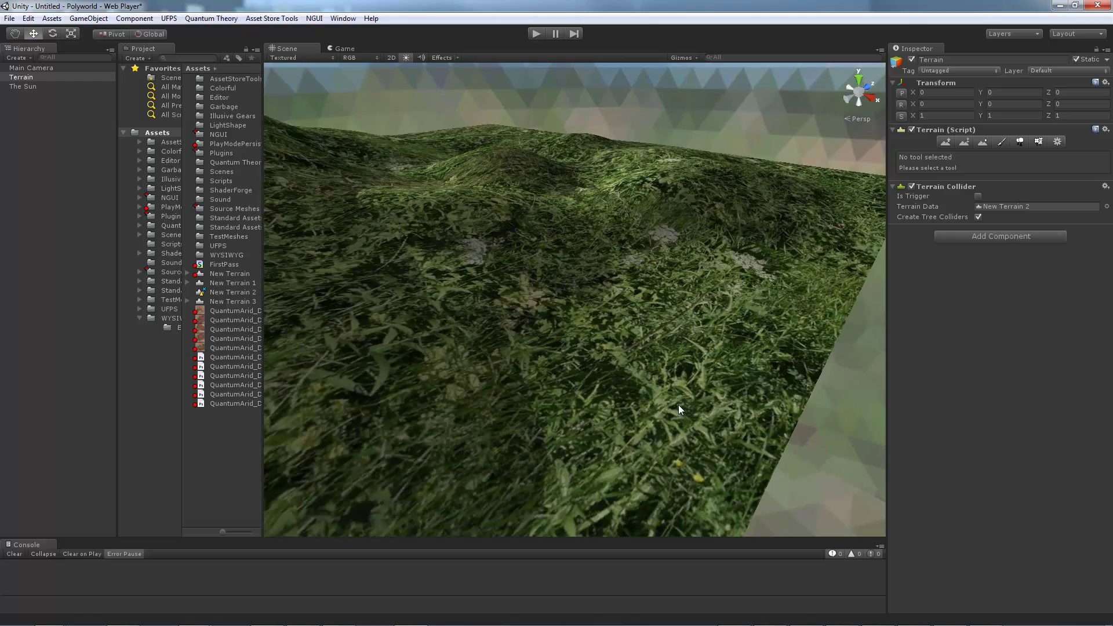
left_click_drag(678, 405, 553, 371, "alt")
left_click_drag(599, 318, 649, 301, "alt")
Change the grass texture's tiling size to 4, then back to 150
left_click(1001, 141)
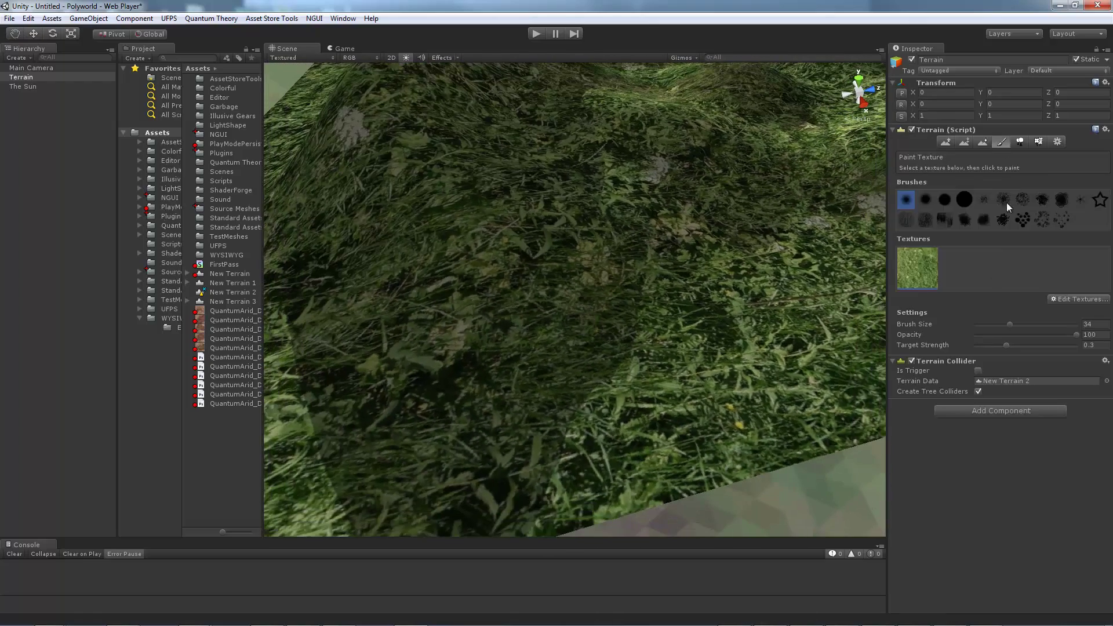
double_click(937, 270)
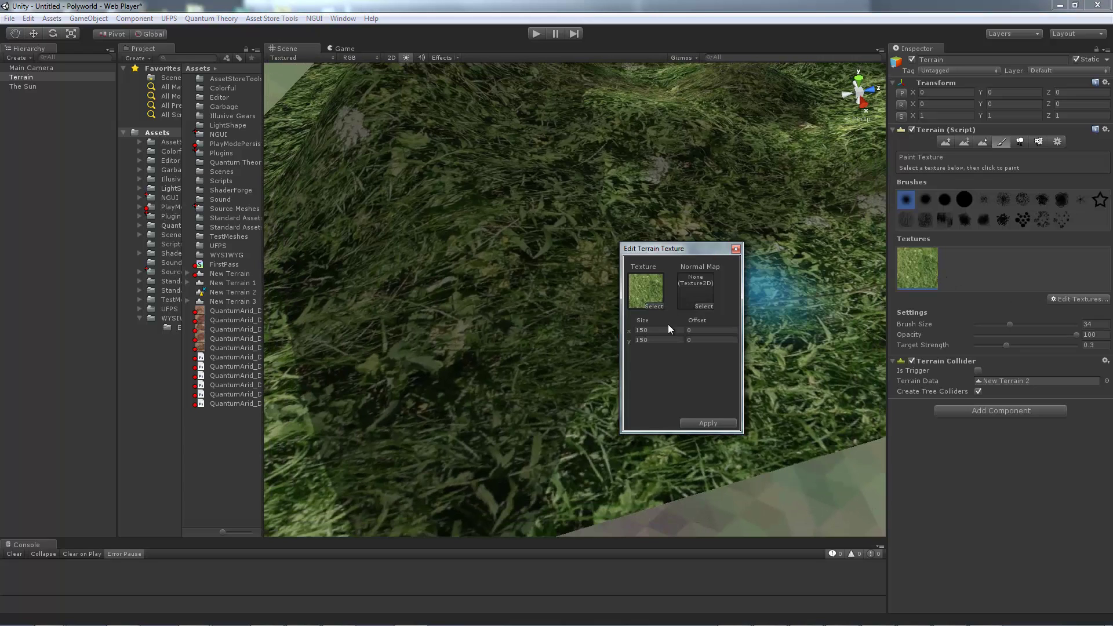
type("4")
key("Tab")
type("4")
key("Tab")
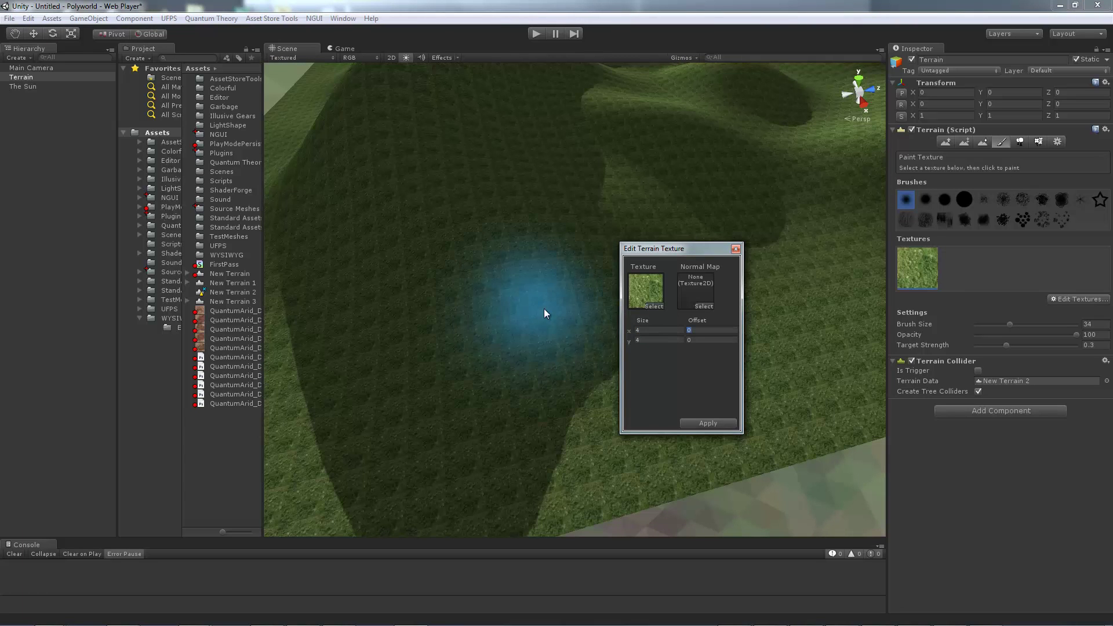
left_click_drag(507, 255, 604, 232, "alt")
left_click(669, 297)
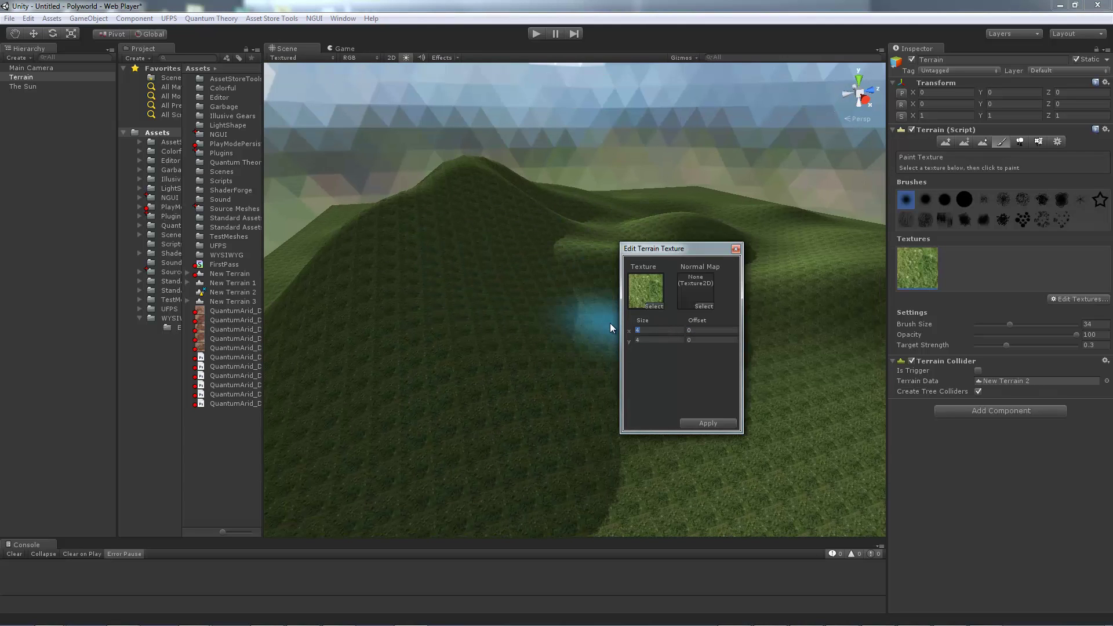
type("150")
key("Tab")
type("150")
key("Tab")
Apply the grass tiling, then add GroundDirt_D as a terrain texture with size 15
left_click(707, 424)
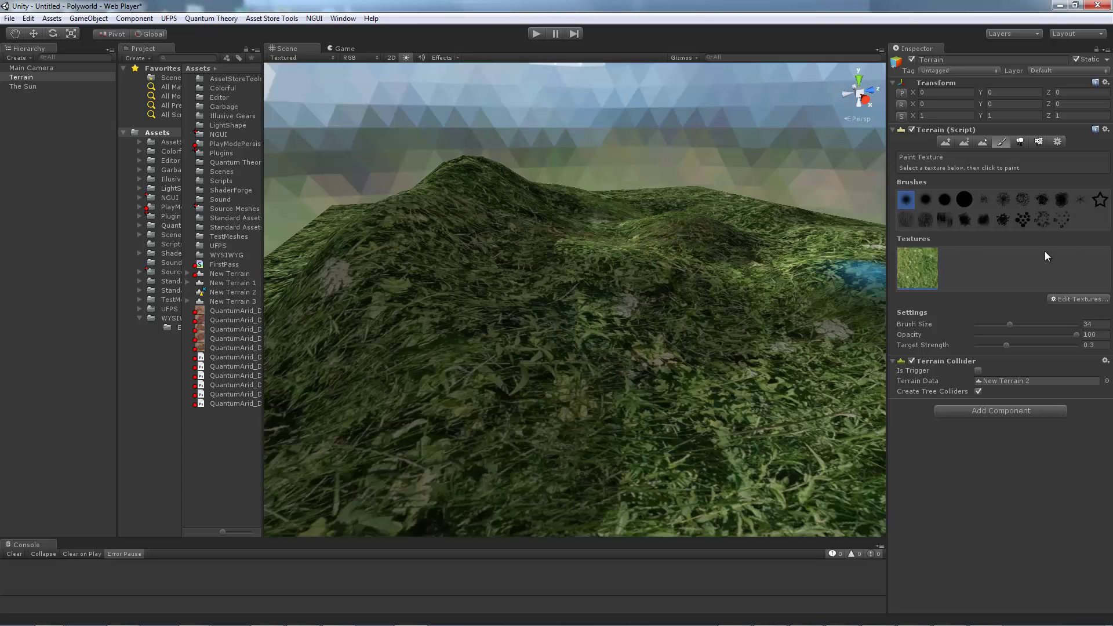
left_click(1079, 299)
left_click(1063, 302)
left_click(657, 305)
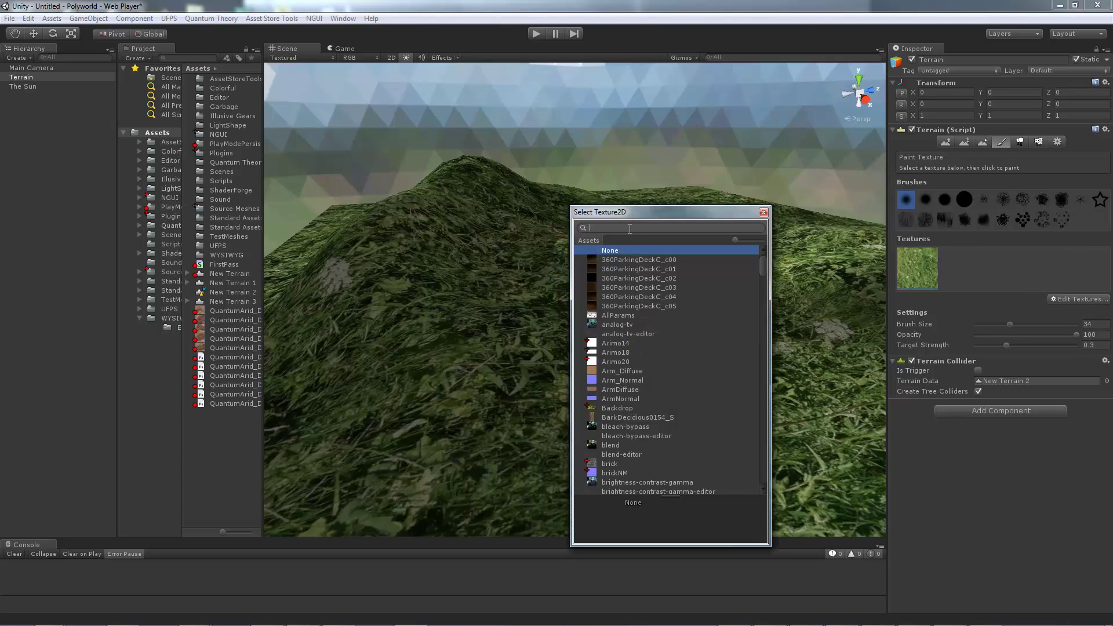
type("groun")
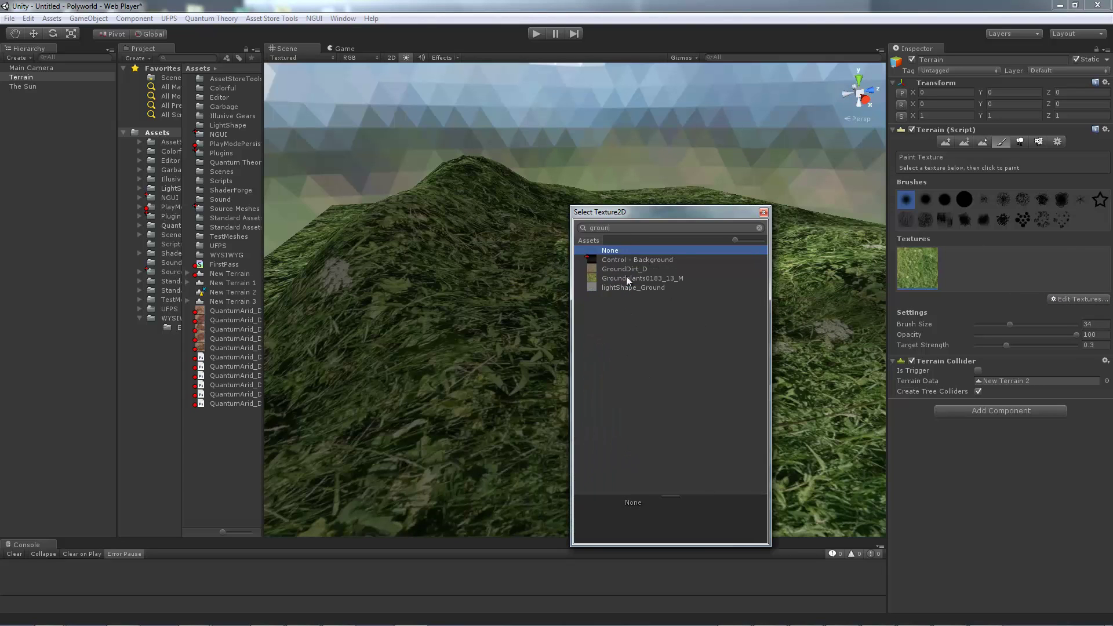
double_click(631, 269)
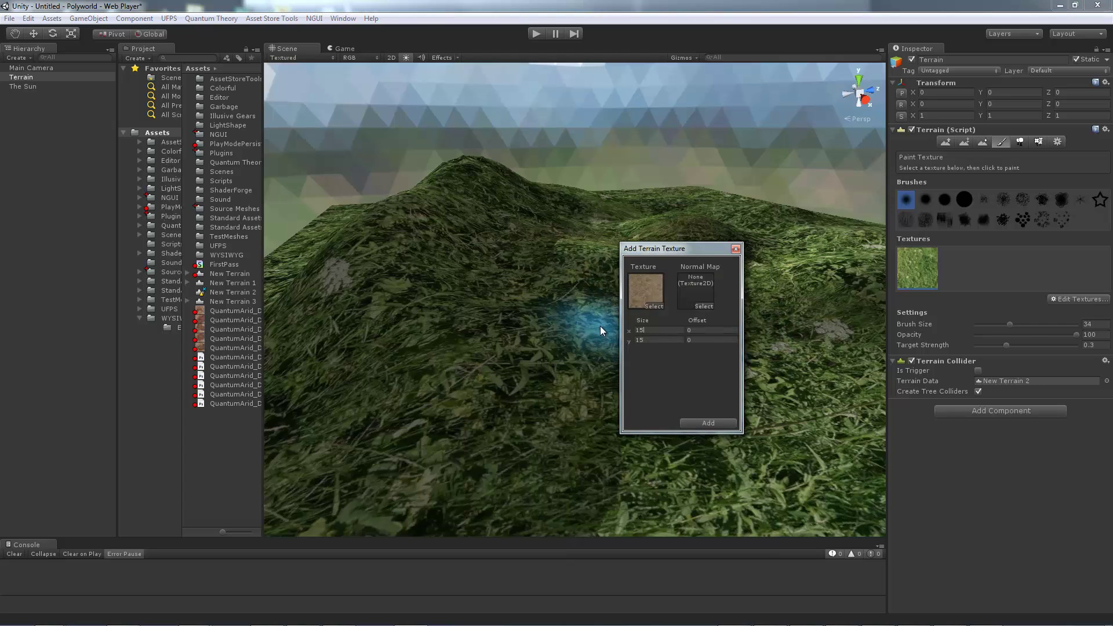
key("BackSpace")
type("5")
left_click(698, 423)
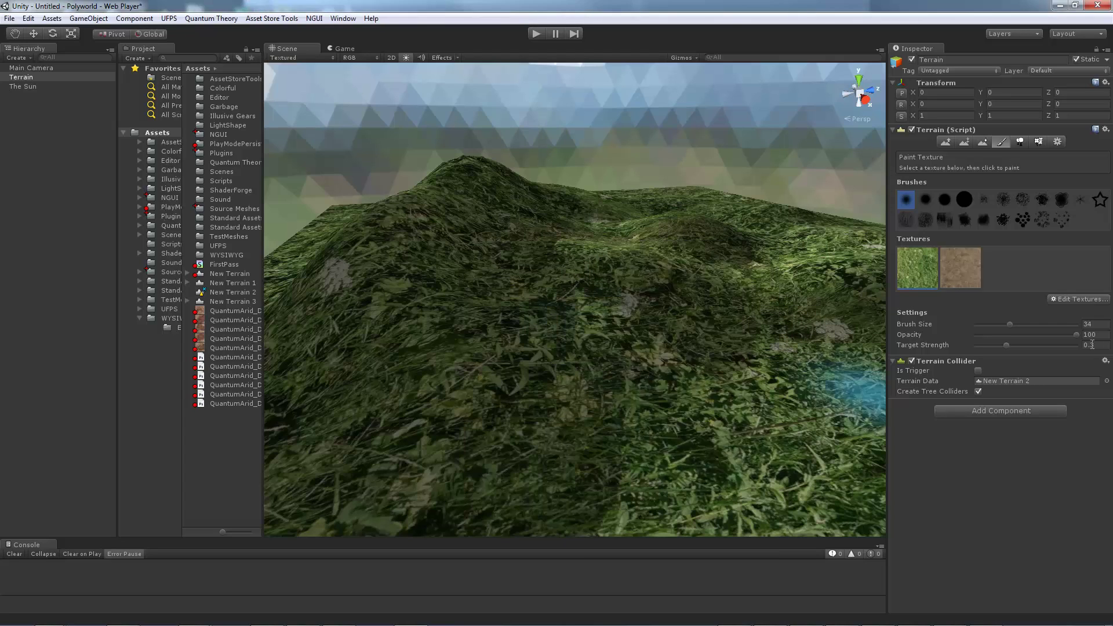
Pick Cliffs0043_M for a third texture layer and set its size to 80
left_click(1072, 298)
left_click(1043, 307)
left_click(656, 301)
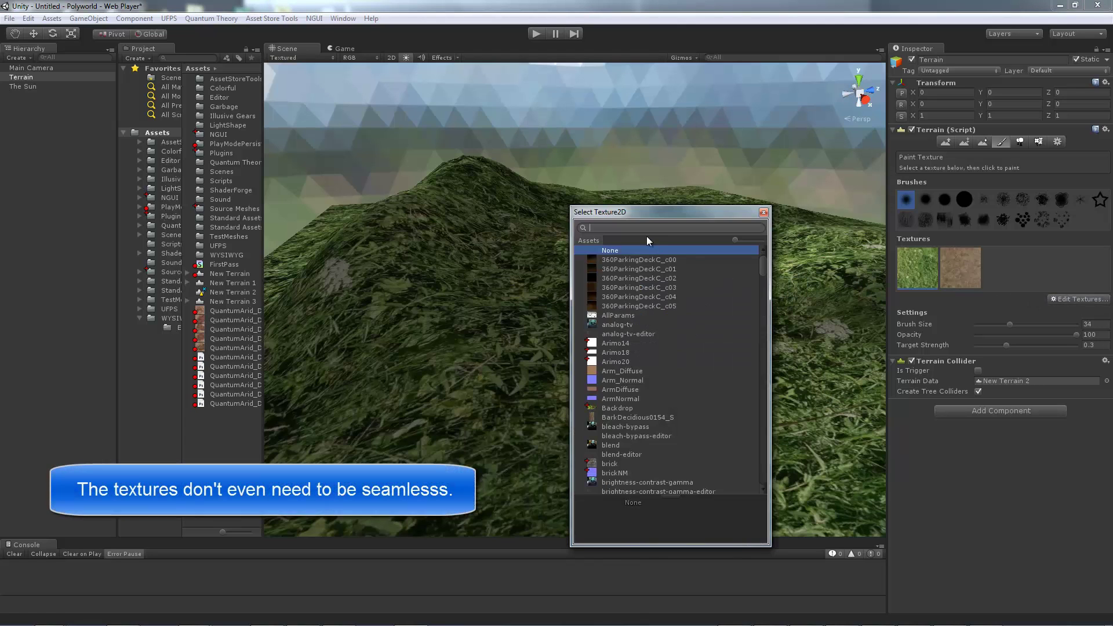
type("cliff")
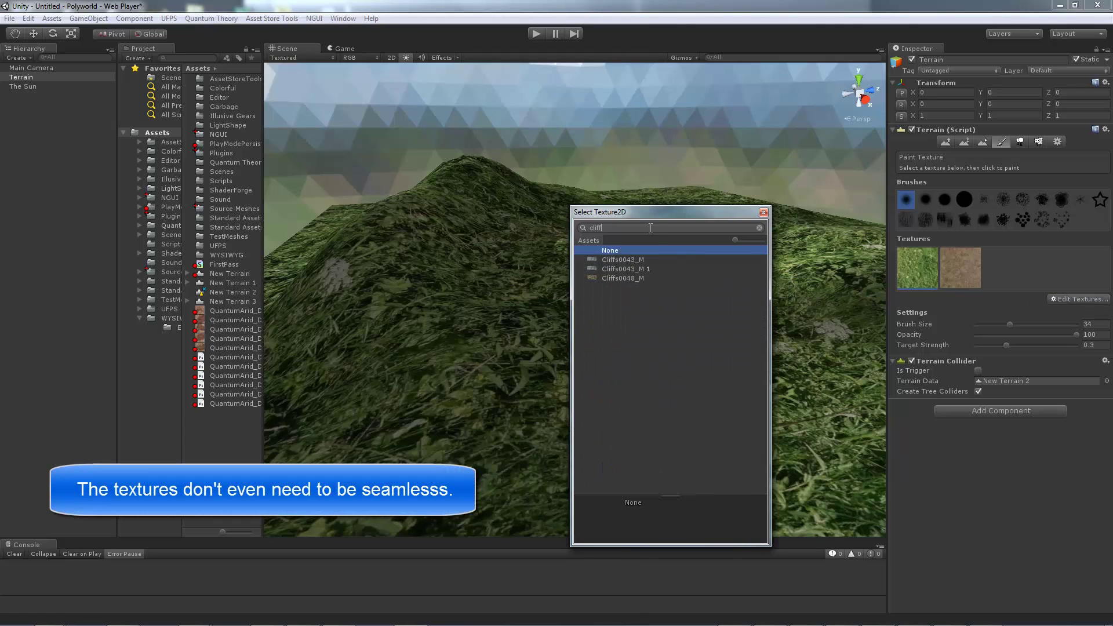
double_click(622, 259)
left_click(651, 331)
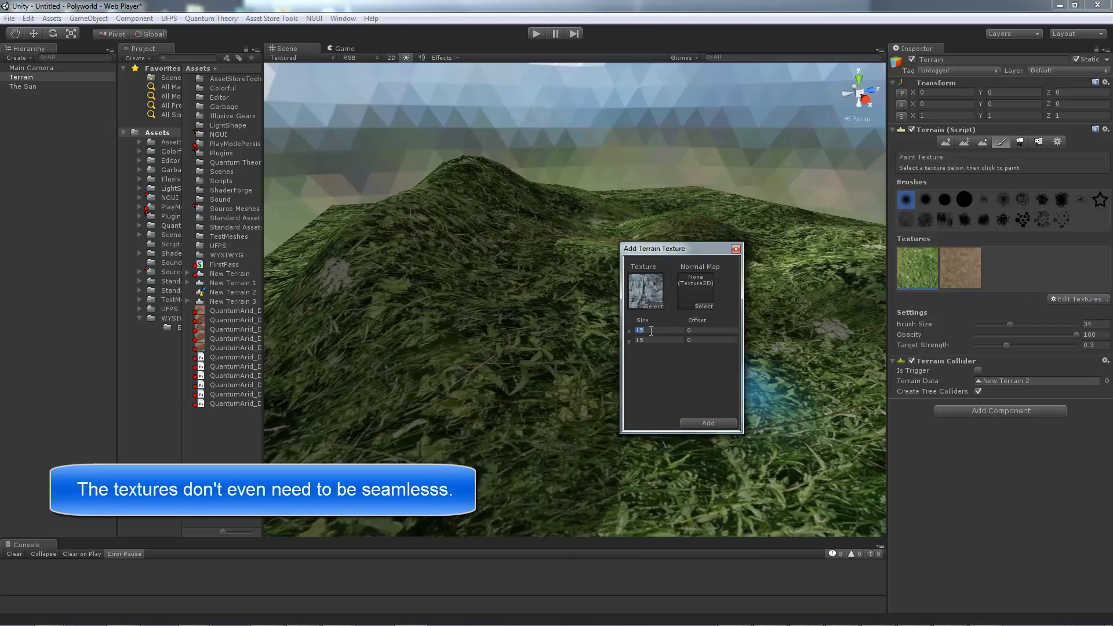
Add the cliff texture, then paint a dirt path across the terrain at full strength
left_click(726, 421)
left_click_drag(563, 302, 638, 325, "alt")
left_click(961, 268)
left_click_drag(692, 266, 788, 288, "alt")
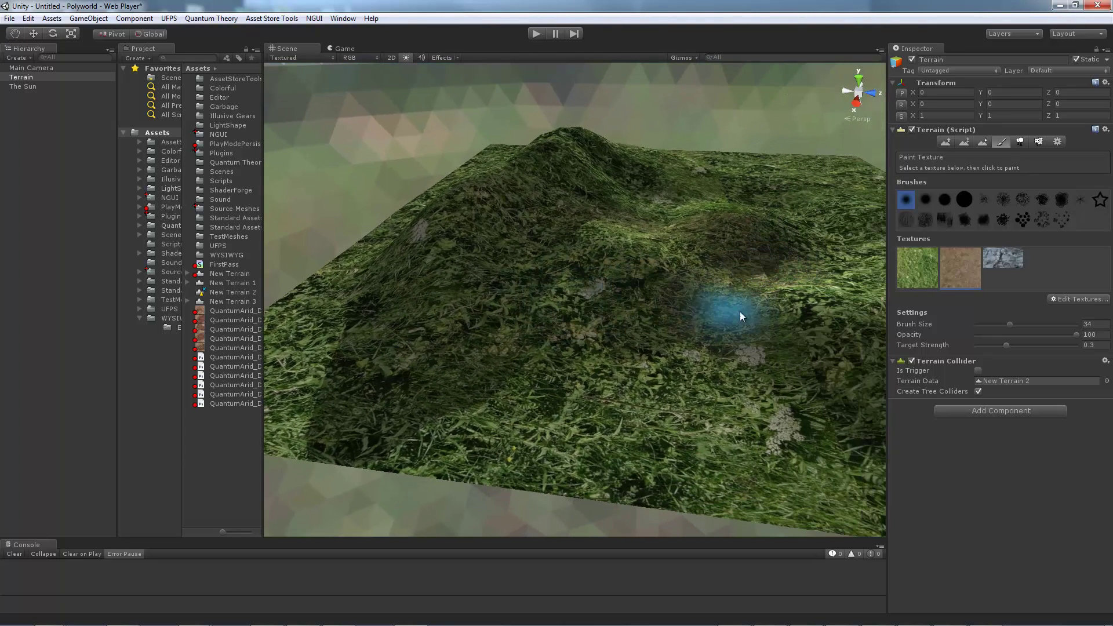
left_click_drag(1005, 345, 1104, 347)
mouse_move(718, 295)
left_mouse_down()
mouse_move(481, 378)
mouse_move(726, 304)
mouse_move(686, 285)
mouse_move(599, 314)
mouse_move(643, 306)
left_mouse_up()
Paint a band of cliff rock on the hillside with brush size 7
left_click(1005, 273)
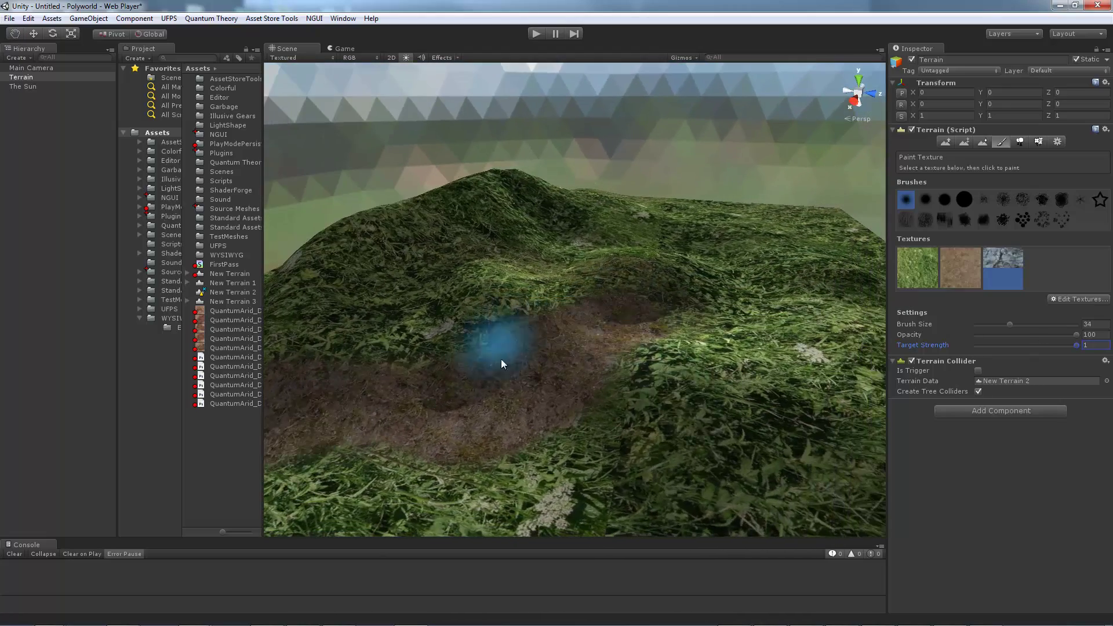
mouse_move(510, 364)
left_mouse_down("alt")
mouse_move(586, 398)
mouse_move(465, 331)
mouse_move(500, 256)
mouse_move(510, 257)
left_mouse_up("alt")
left_click_drag(1013, 324, 982, 324)
mouse_move(616, 368)
left_mouse_down("alt")
mouse_move(558, 373)
mouse_move(760, 327)
mouse_move(640, 363)
mouse_move(499, 380)
left_mouse_up("alt")
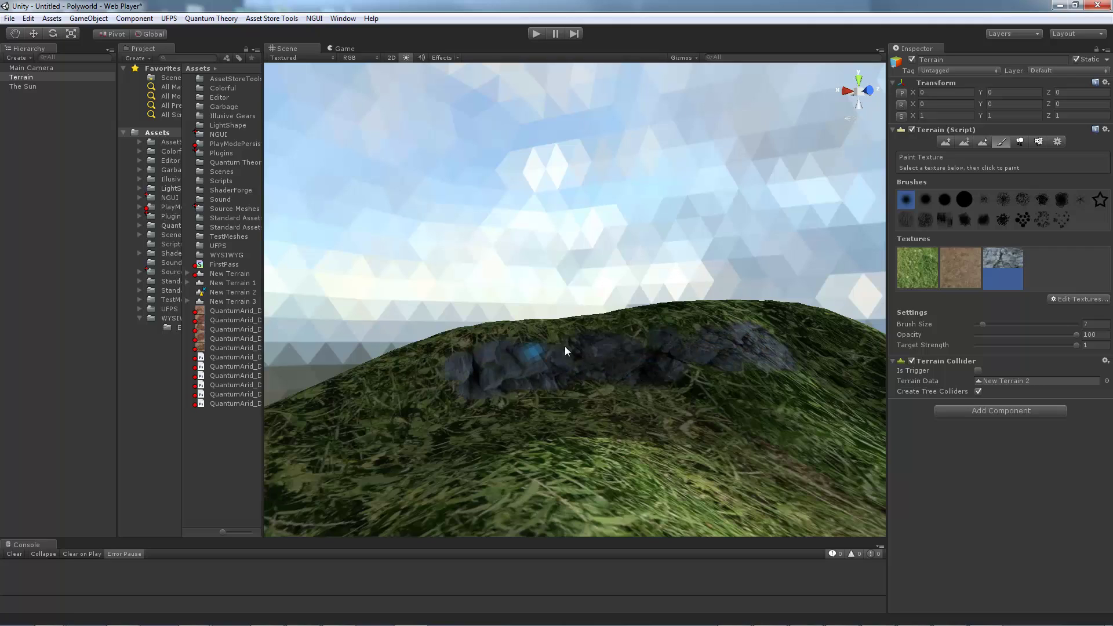
mouse_move(564, 350)
left_mouse_down("alt")
mouse_move(624, 363)
mouse_move(589, 368)
mouse_move(641, 320)
left_mouse_up("alt")
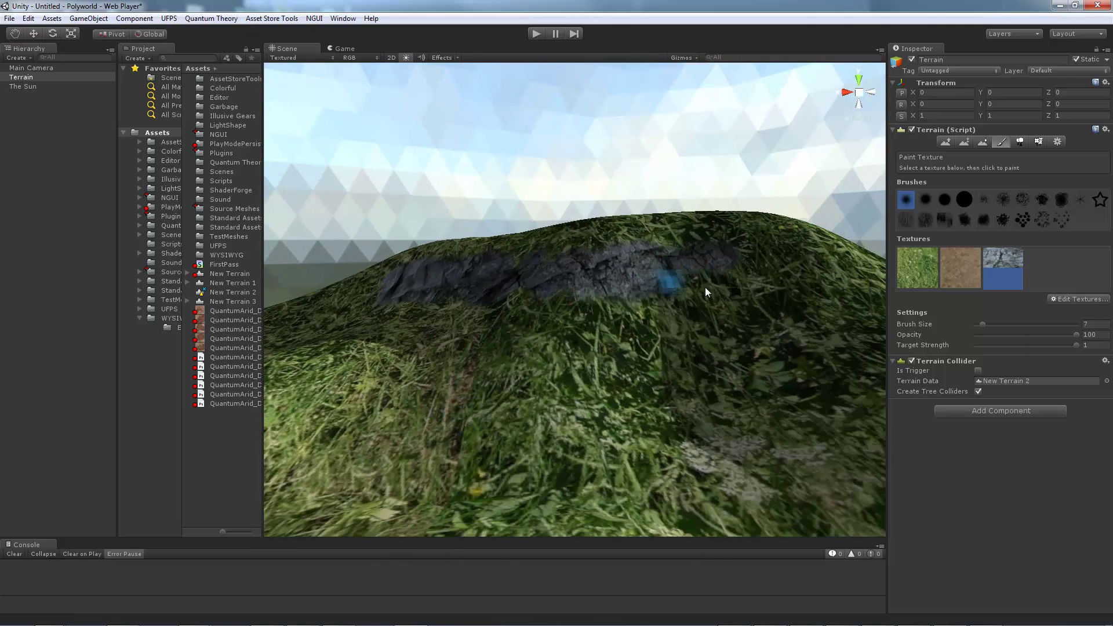
mouse_move(734, 286)
left_mouse_down("alt")
mouse_move(624, 323)
mouse_move(684, 307)
left_mouse_up("alt")
Raise a ridge near the rock with brush size 5, then switch to Smooth Height
left_click(945, 141)
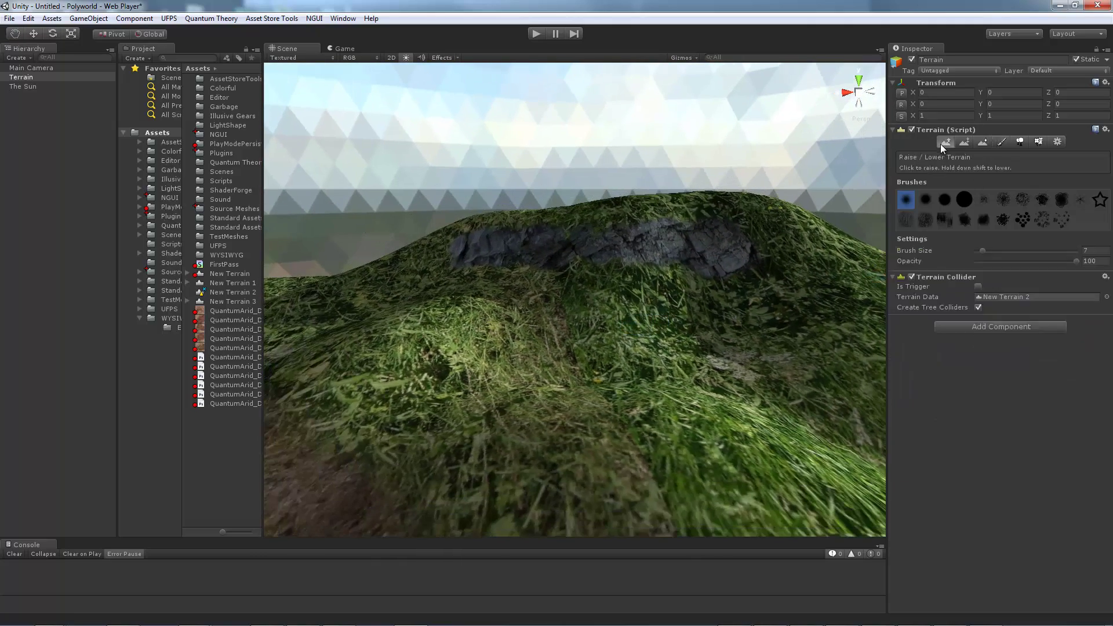
left_click_drag(982, 250, 978, 251)
left_click(980, 251)
mouse_move(631, 242)
left_mouse_down()
mouse_move(600, 318)
mouse_move(616, 253)
mouse_move(656, 218)
mouse_move(628, 285)
mouse_move(649, 329)
mouse_move(671, 229)
mouse_move(640, 335)
mouse_move(671, 320)
mouse_move(678, 332)
mouse_move(651, 327)
mouse_move(569, 351)
mouse_move(576, 244)
left_mouse_up()
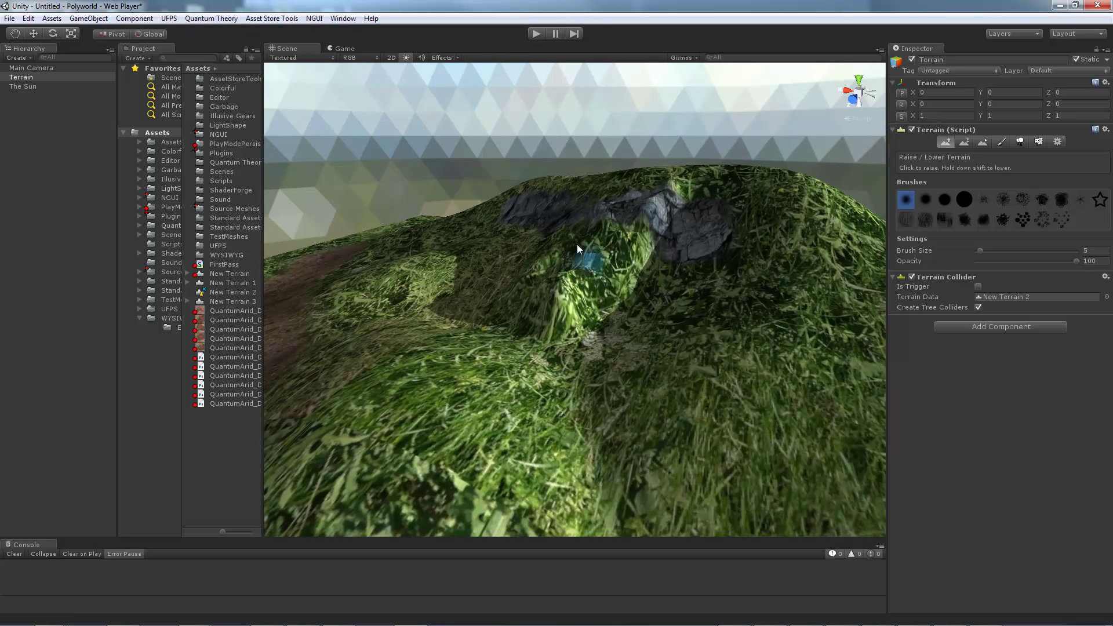
left_click(982, 143)
mouse_move(671, 189)
left_mouse_down("alt")
mouse_move(464, 286)
mouse_move(587, 277)
left_mouse_up("alt")
Pick an irregular Raise/Lower brush and set its opacity to about 10
left_click(946, 142)
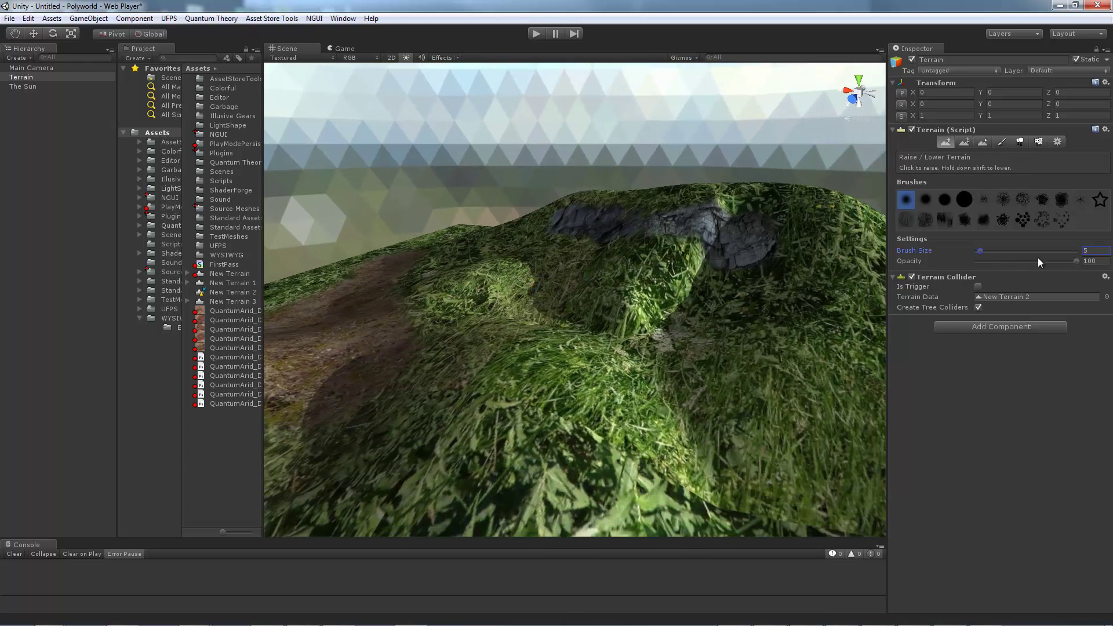
left_click(1059, 219)
left_click_drag(1006, 263, 978, 260)
scroll(608, 355, "down", 5)
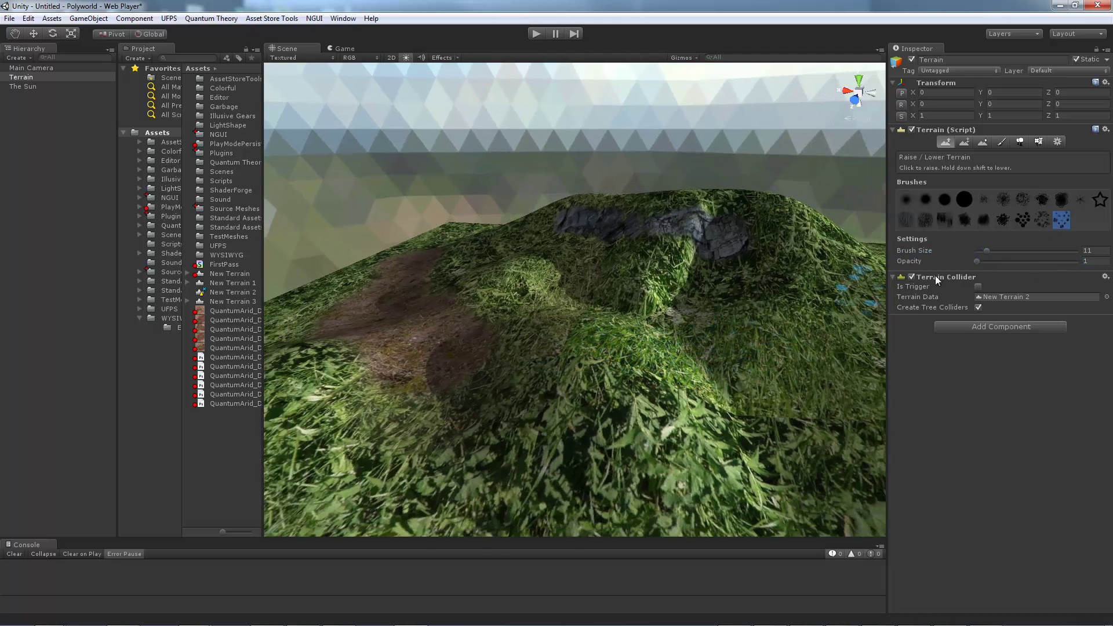
left_click_drag(977, 262, 985, 261)
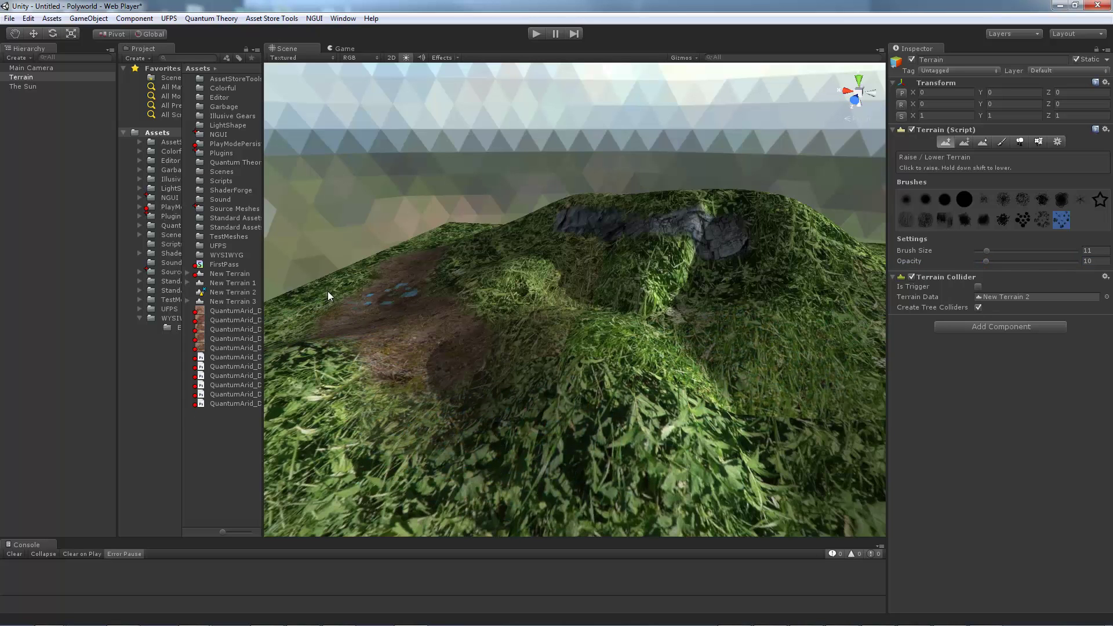
left_click_drag(527, 301, 616, 324, "alt")
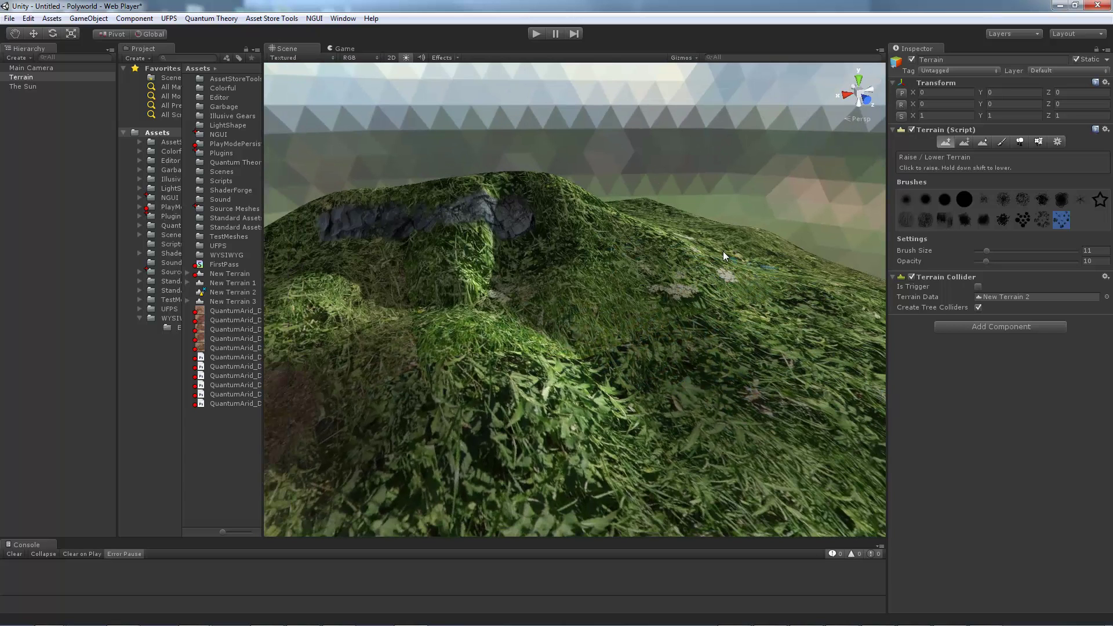
left_click_drag(518, 323, 604, 329, "alt")
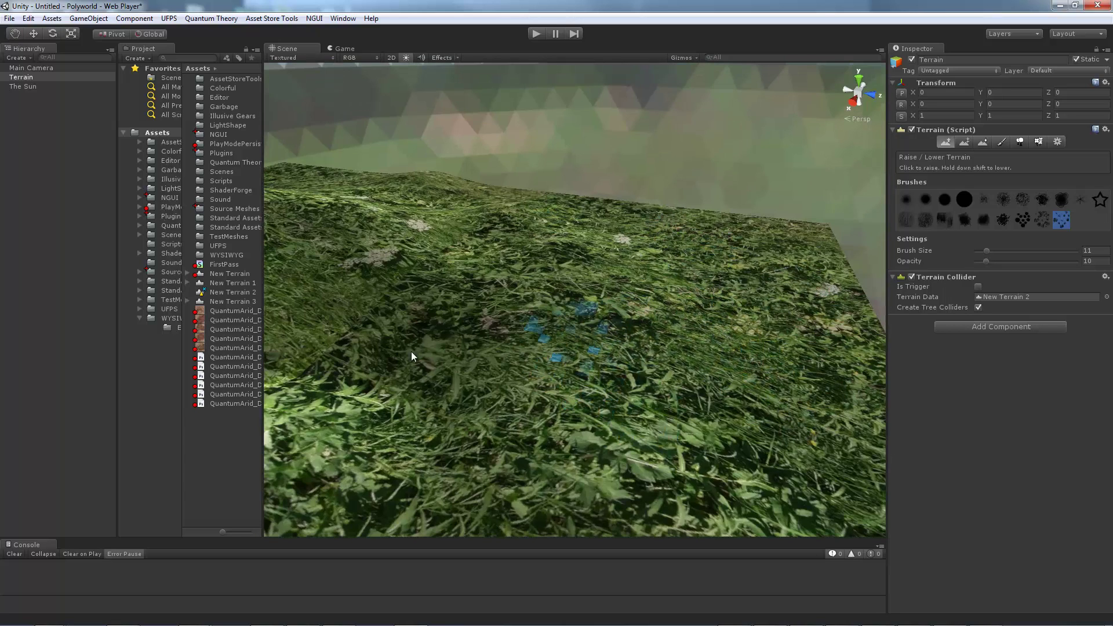
left_click_drag(533, 331, 415, 353, "alt")
left_click_drag(559, 349, 554, 336, "alt")
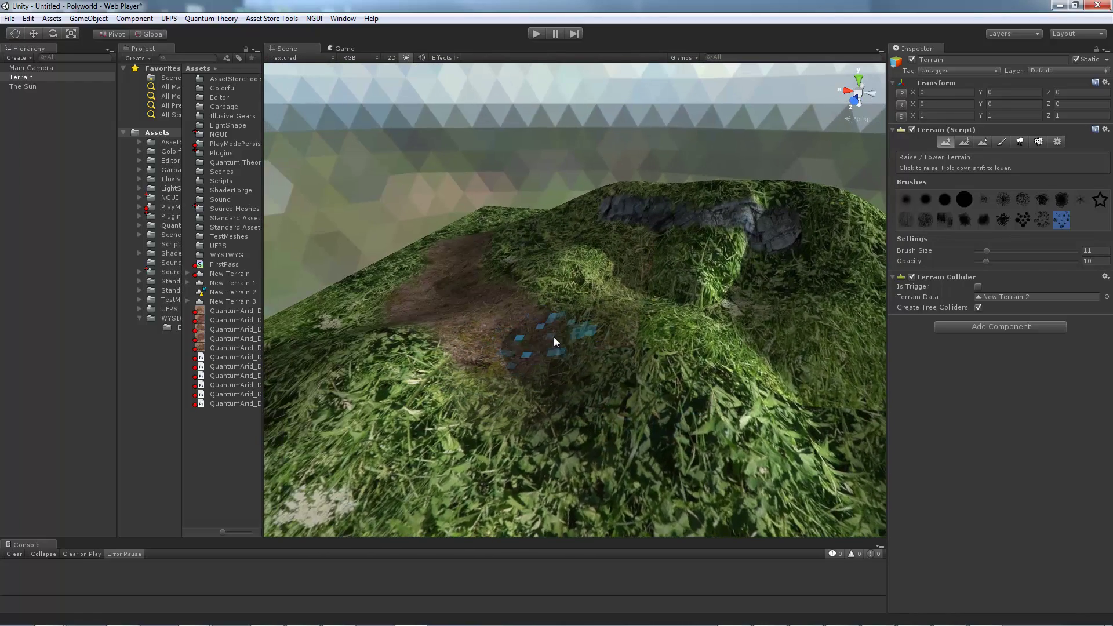
Paint a winding dirt trail with a right branch using the hard round brush at opacity 100
left_click(1001, 142)
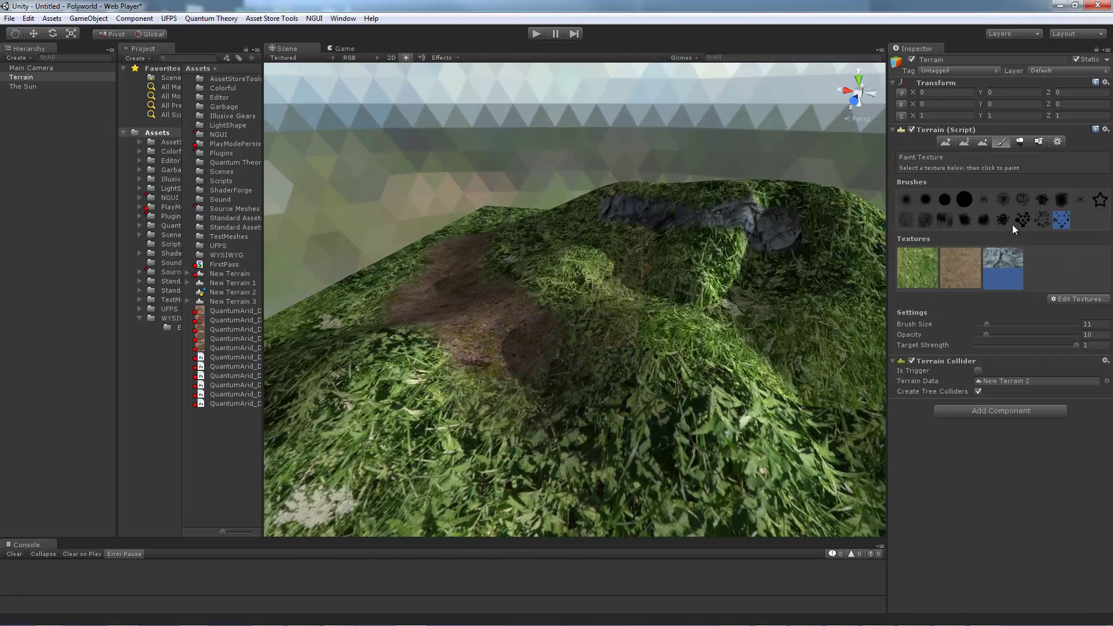
left_click(906, 200)
left_click_drag(987, 335, 1079, 335)
mouse_move(650, 382)
middle_mouse_down()
mouse_move(579, 378)
mouse_move(533, 352)
middle_mouse_up()
mouse_move(534, 352)
left_mouse_down()
mouse_move(576, 429)
mouse_move(732, 419)
mouse_move(713, 282)
mouse_move(784, 468)
left_mouse_up()
mouse_move(596, 461)
left_mouse_down("alt")
mouse_move(502, 433)
mouse_move(467, 323)
mouse_move(689, 331)
mouse_move(661, 325)
left_mouse_up("alt")
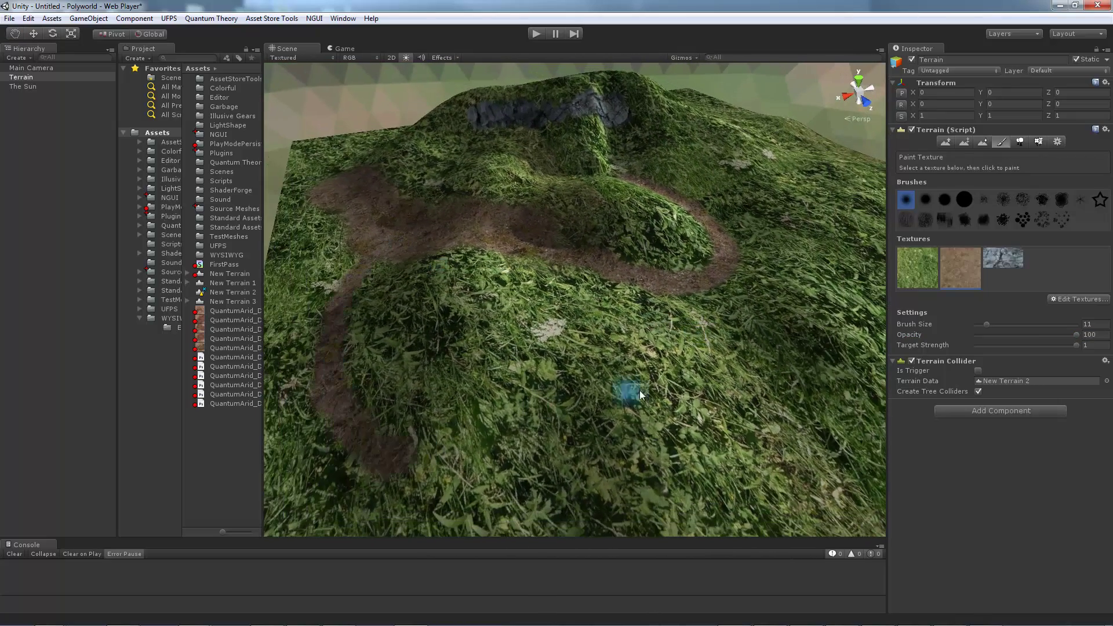
mouse_move(748, 400)
left_mouse_down("alt")
mouse_move(666, 366)
mouse_move(644, 252)
mouse_move(808, 237)
mouse_move(566, 258)
mouse_move(953, 245)
left_mouse_up("alt")
Paint rock texture over the grassy mound and right slope with a soft scattered brush
left_click(1003, 258)
left_click(1061, 219)
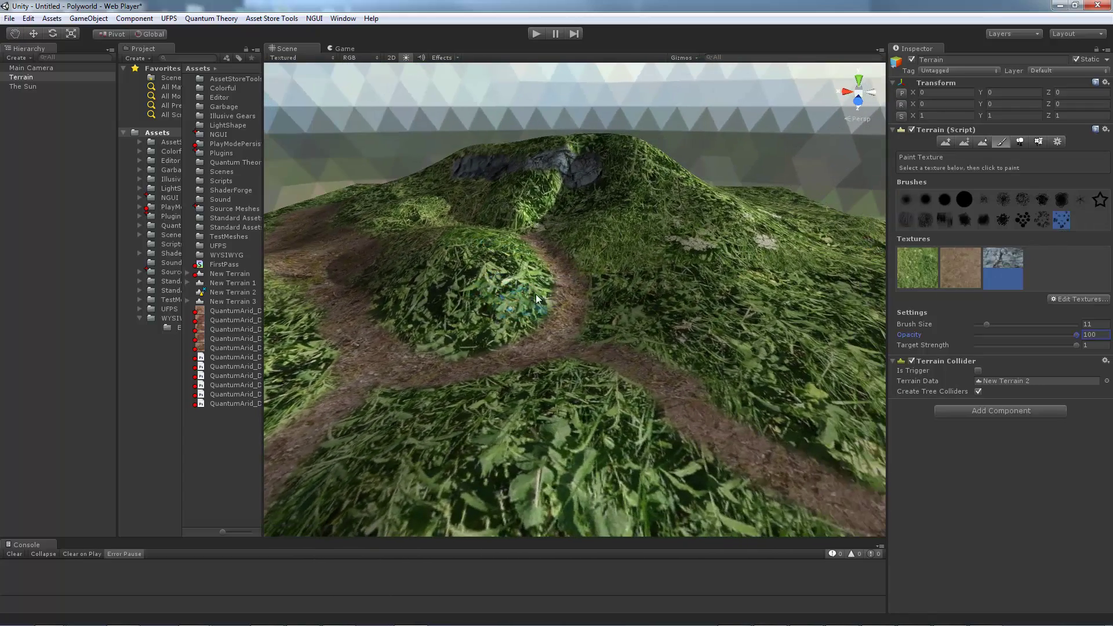
mouse_move(538, 288)
left_mouse_down()
mouse_move(441, 332)
mouse_move(416, 294)
mouse_move(459, 255)
mouse_move(498, 307)
mouse_move(600, 314)
mouse_move(623, 287)
mouse_move(666, 352)
mouse_move(730, 397)
mouse_move(637, 319)
mouse_move(547, 440)
mouse_move(591, 497)
mouse_move(527, 388)
mouse_move(364, 427)
mouse_move(525, 402)
mouse_move(552, 267)
mouse_move(510, 255)
mouse_move(541, 289)
mouse_move(508, 251)
mouse_move(528, 255)
mouse_move(469, 335)
mouse_move(516, 267)
mouse_move(579, 281)
left_mouse_up()
Open the PolyWorld Terrain window, dock it over the Scene view, and reselect the terrain
left_click(344, 18)
mouse_move(212, 105)
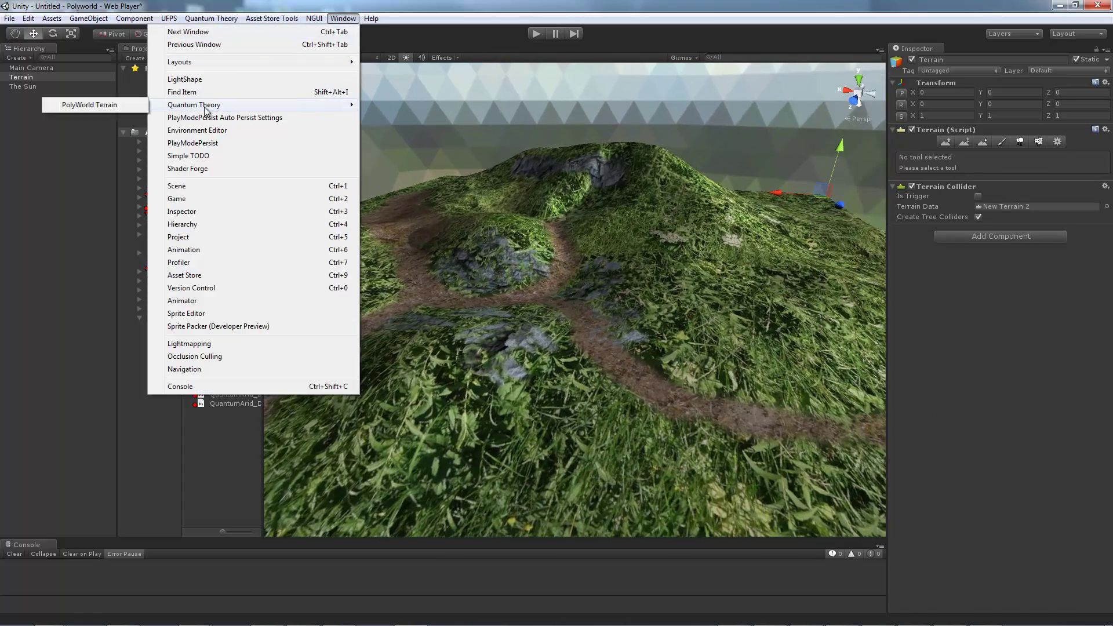
left_click(95, 106)
left_click_drag(262, 123, 340, 78)
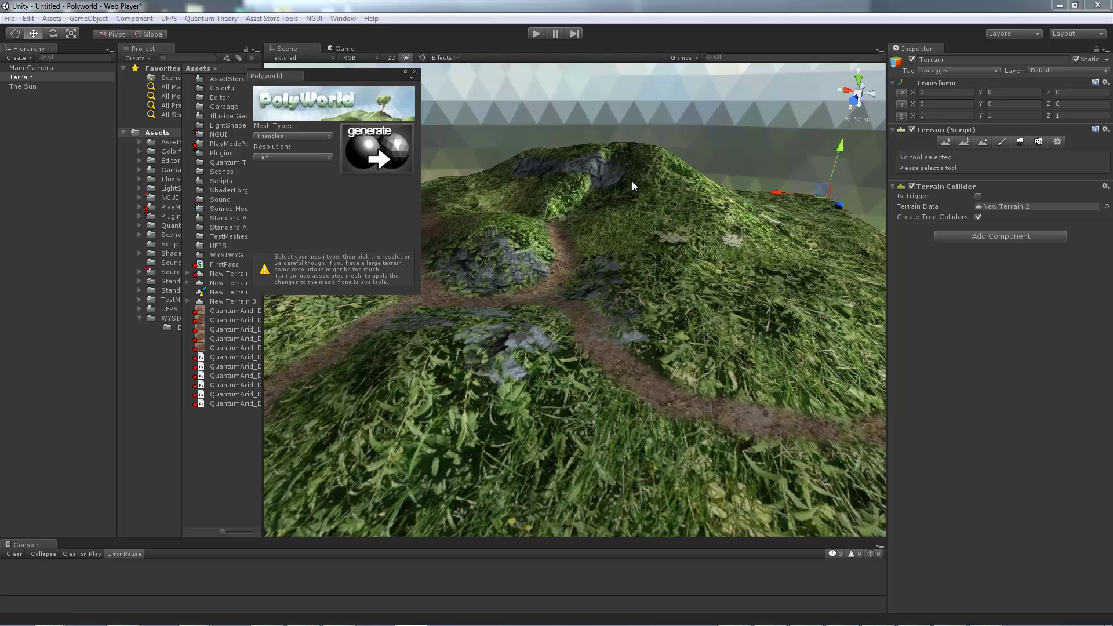
left_click(638, 126)
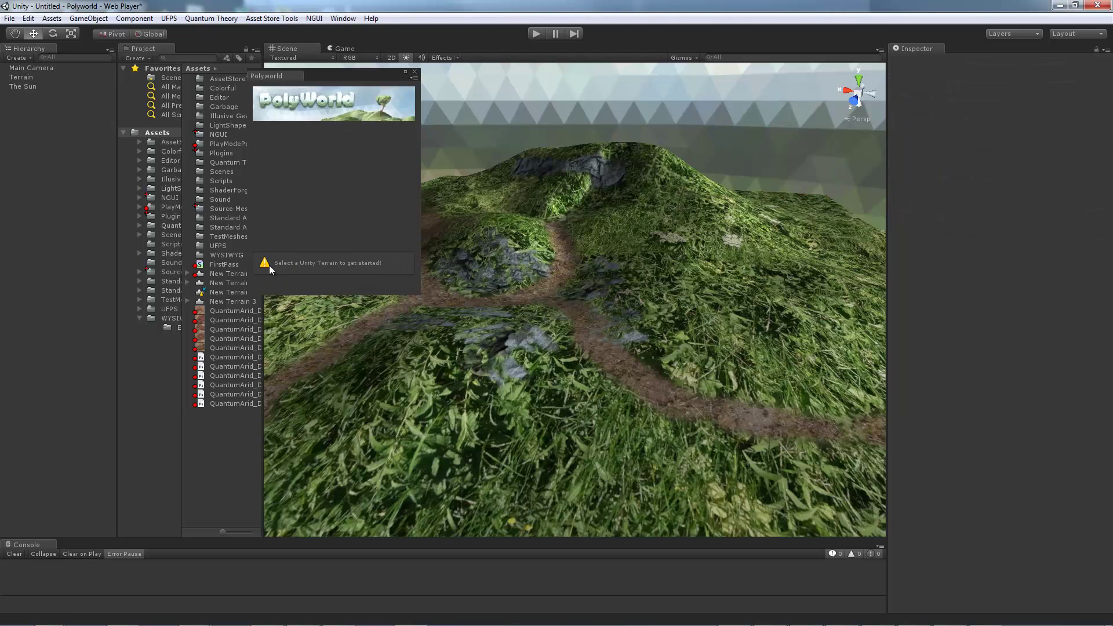
left_click(652, 219)
left_click_drag(676, 290, 661, 272, "alt")
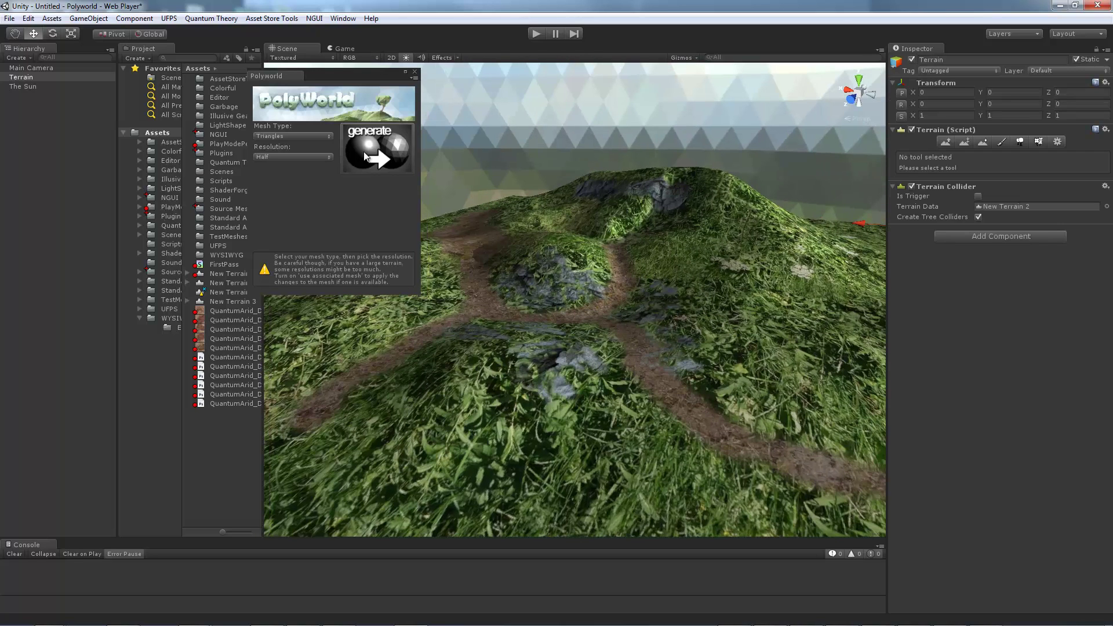
Set PolyWorld's mesh type to Triangles and resolution to Full
left_click(293, 137)
left_click(290, 163)
left_click(287, 136)
left_click(289, 150)
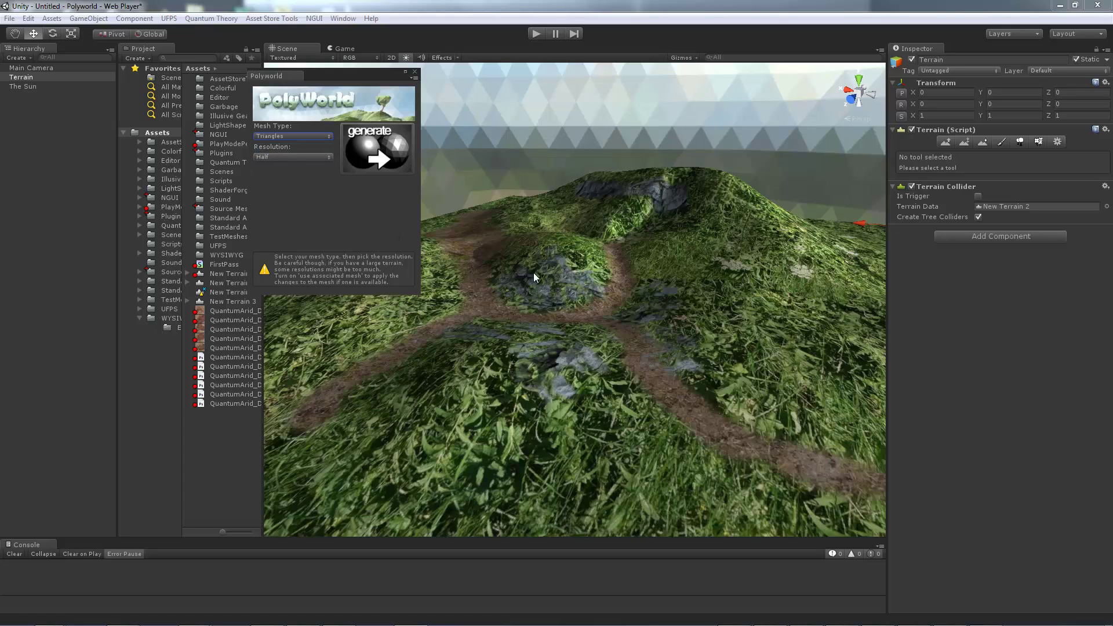
left_click(272, 157)
left_click(286, 168)
left_click_drag(614, 255, 534, 254, "alt")
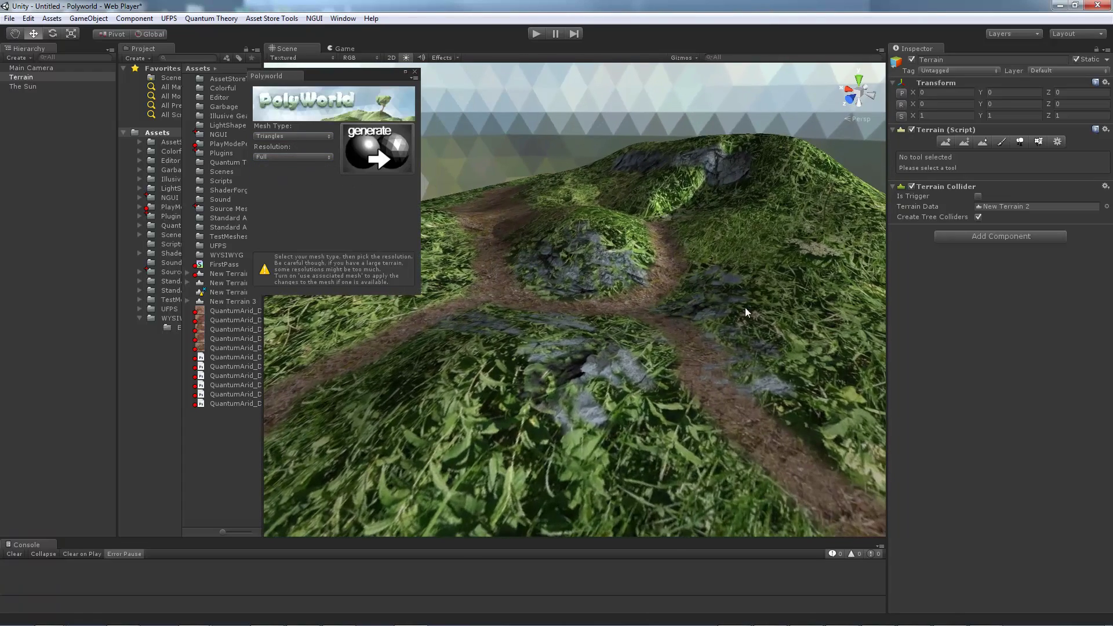
left_click_drag(751, 315, 623, 325, "alt")
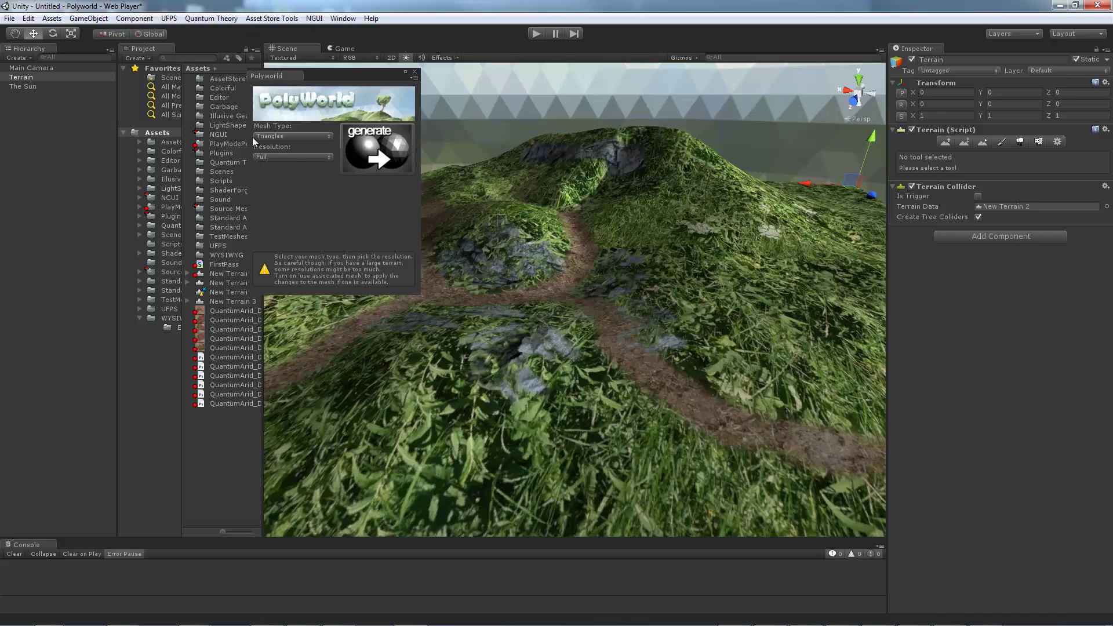
Switch the Scene view to Wireframe and orbit around the triangle mesh
left_click(293, 58)
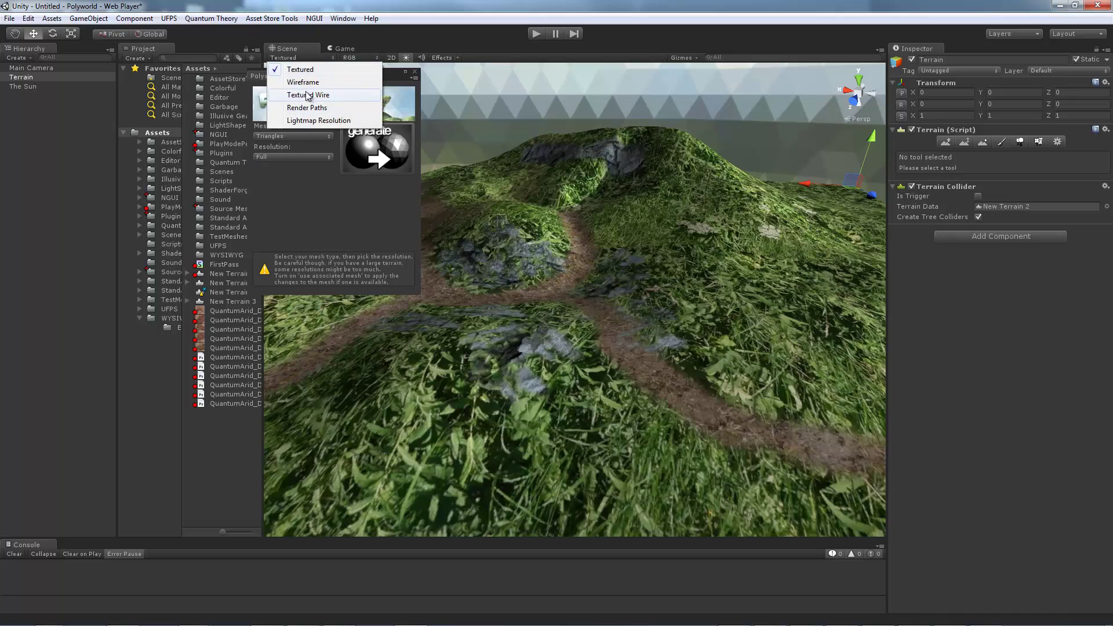
left_click(303, 82)
left_click_drag(567, 274, 505, 301, "alt")
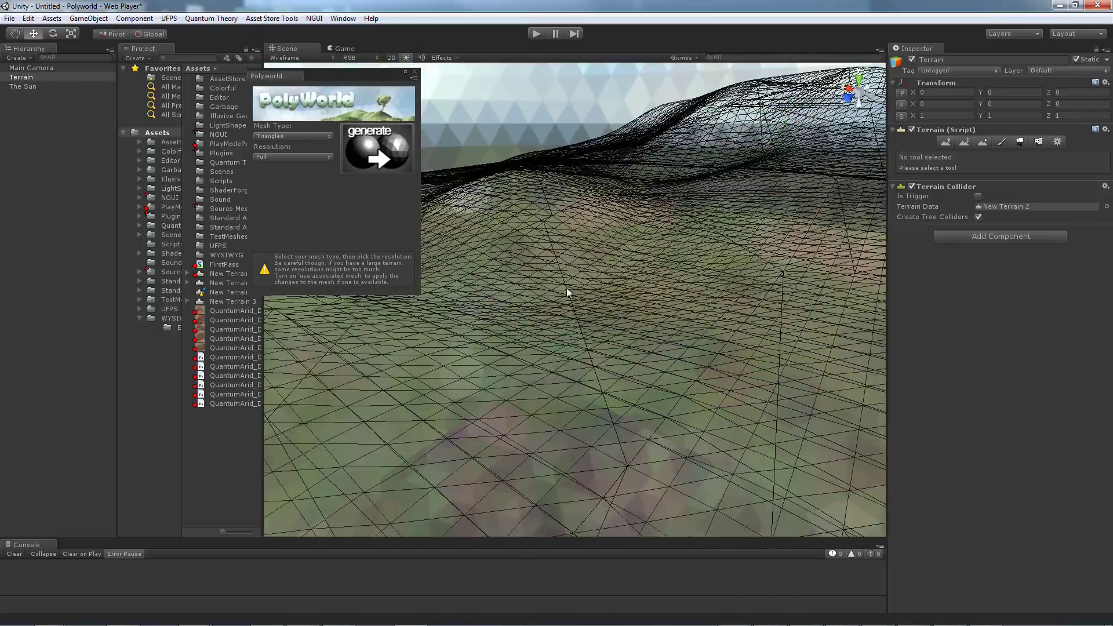
left_click_drag(640, 348, 603, 363, "alt")
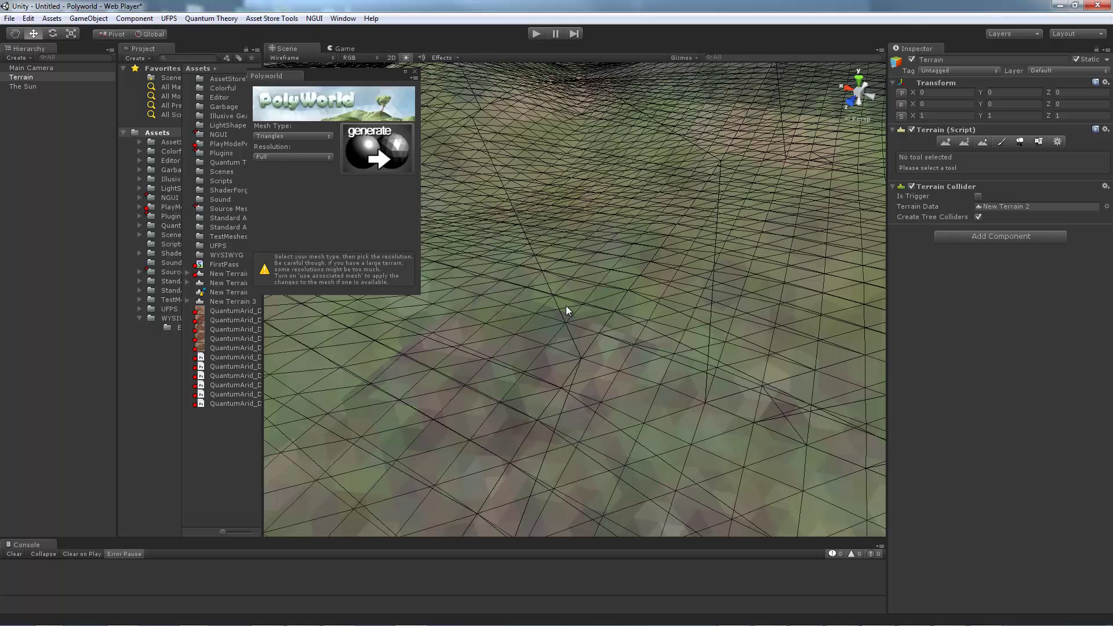
left_click_drag(566, 305, 678, 284, "alt")
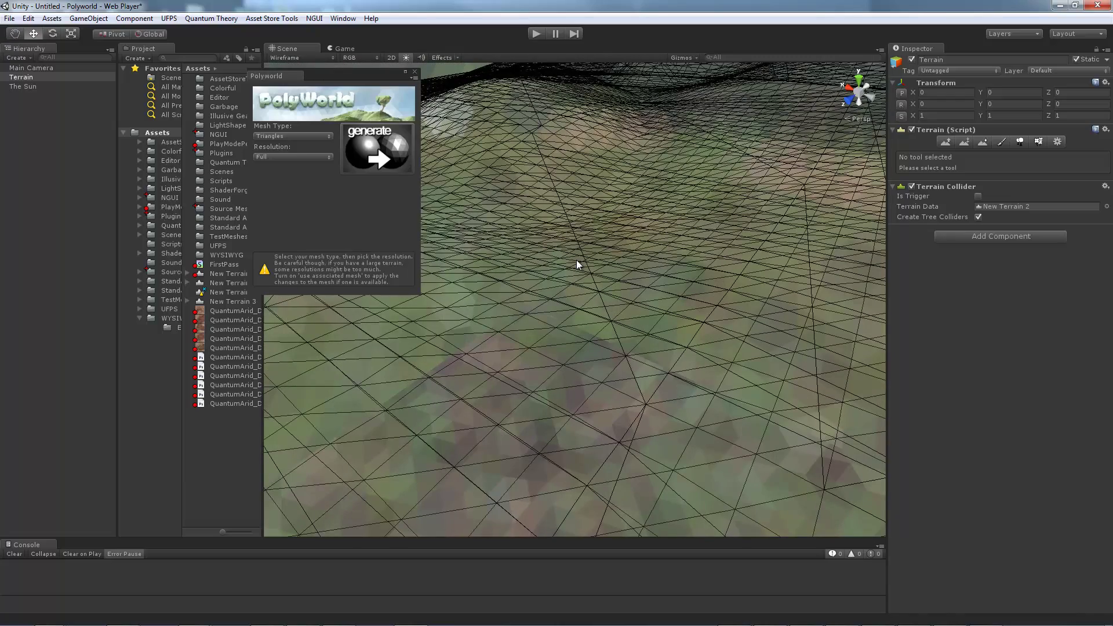
Try PolyWorld resolution Half, then return it to Full
left_click(293, 158)
left_click(273, 181)
left_click_drag(642, 406, 551, 340, "alt")
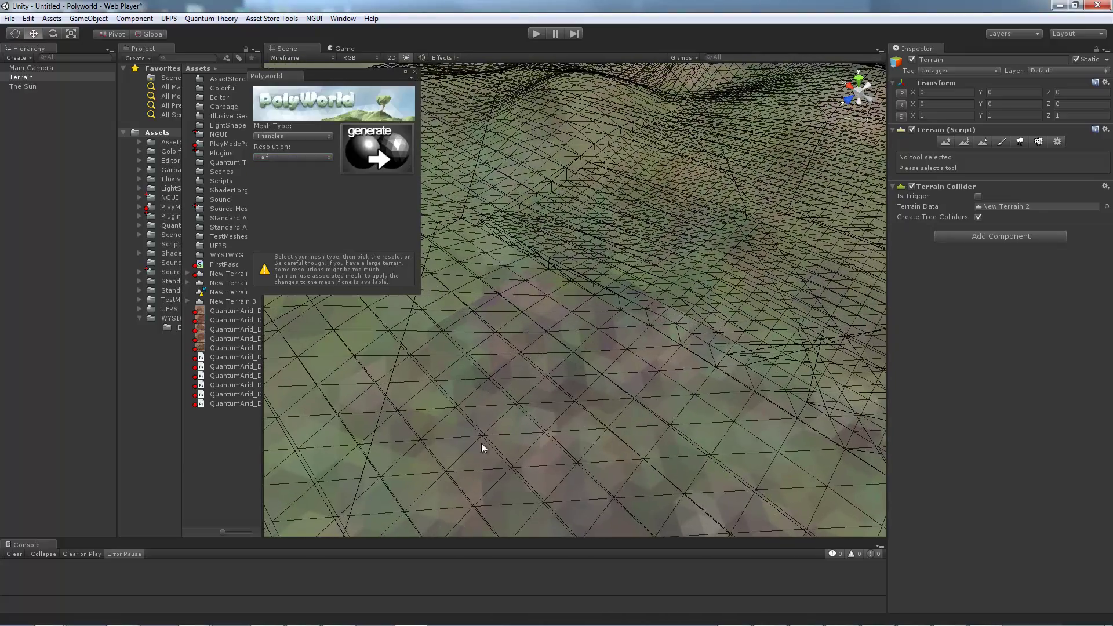
left_click_drag(571, 385, 524, 376, "alt")
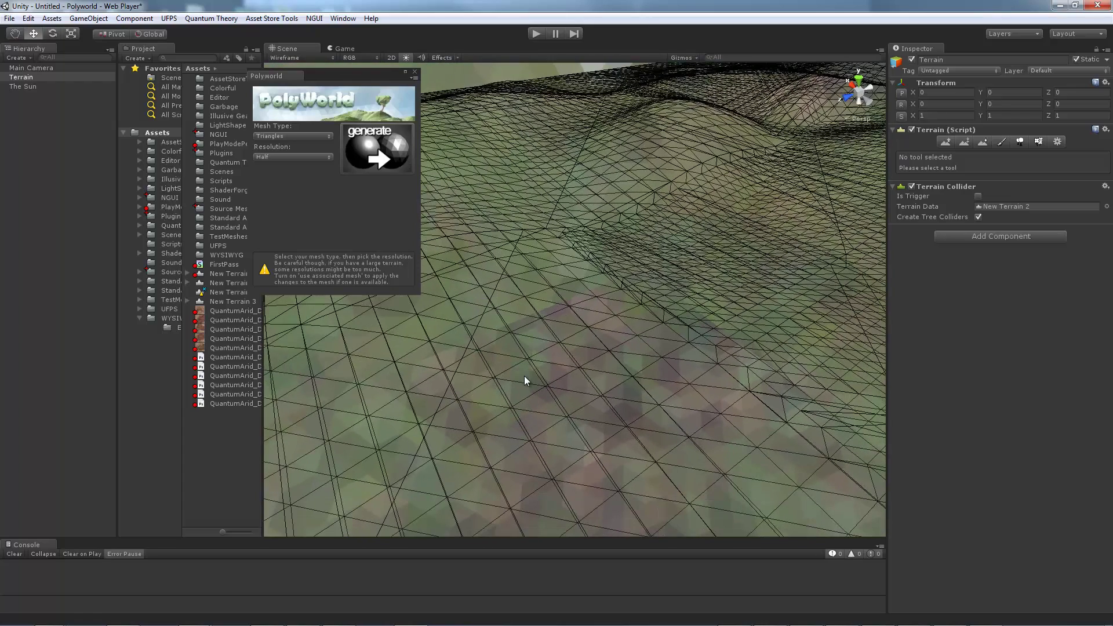
left_click(317, 159)
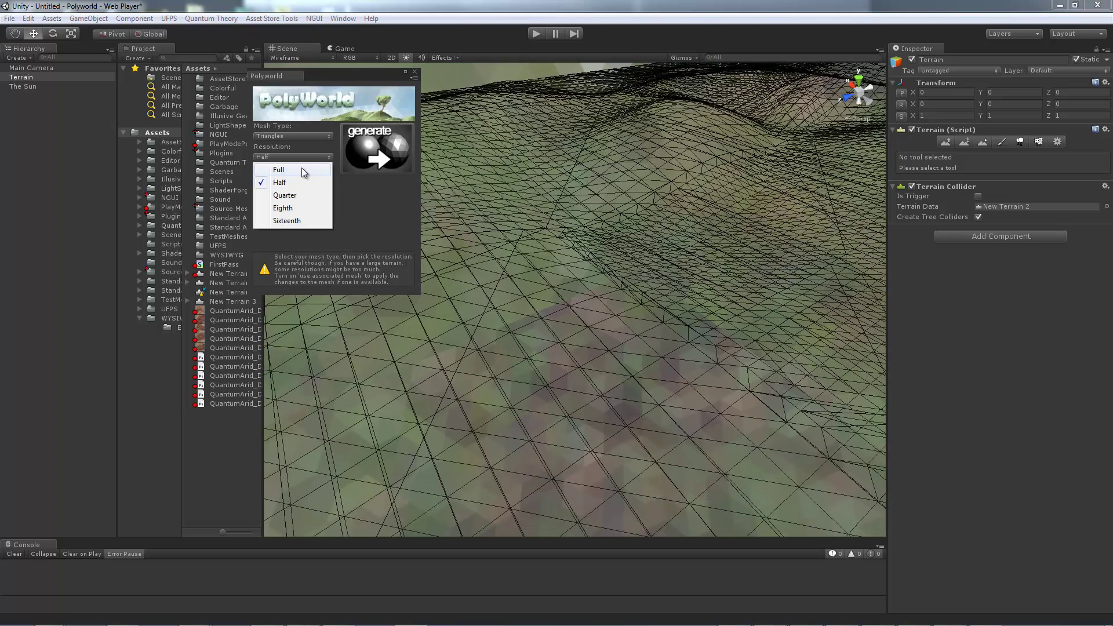
left_click(302, 169)
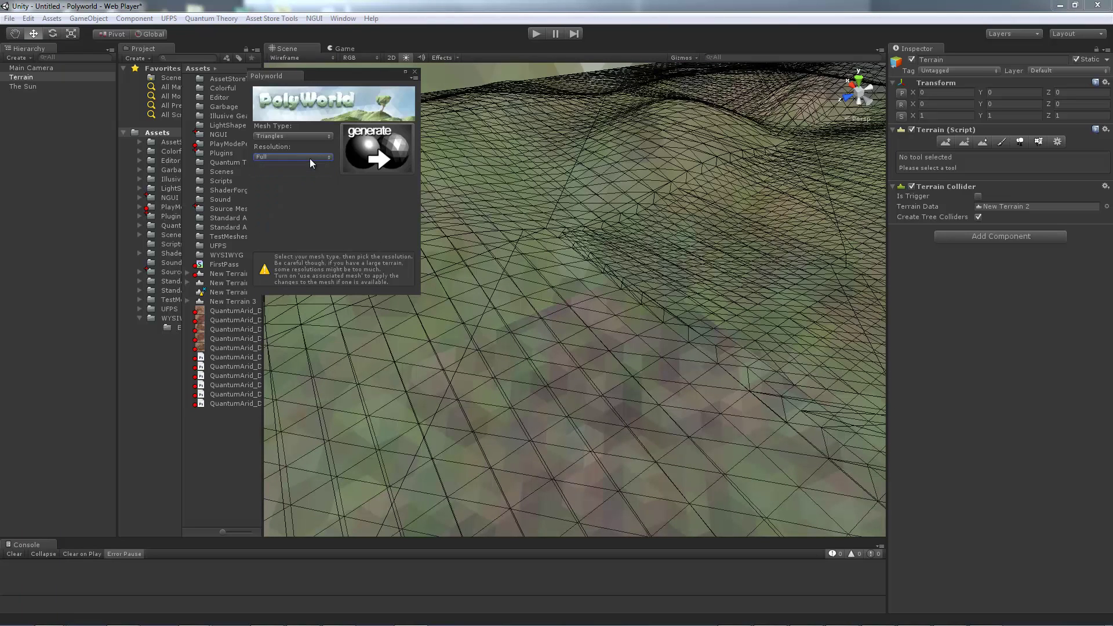
left_click(310, 159)
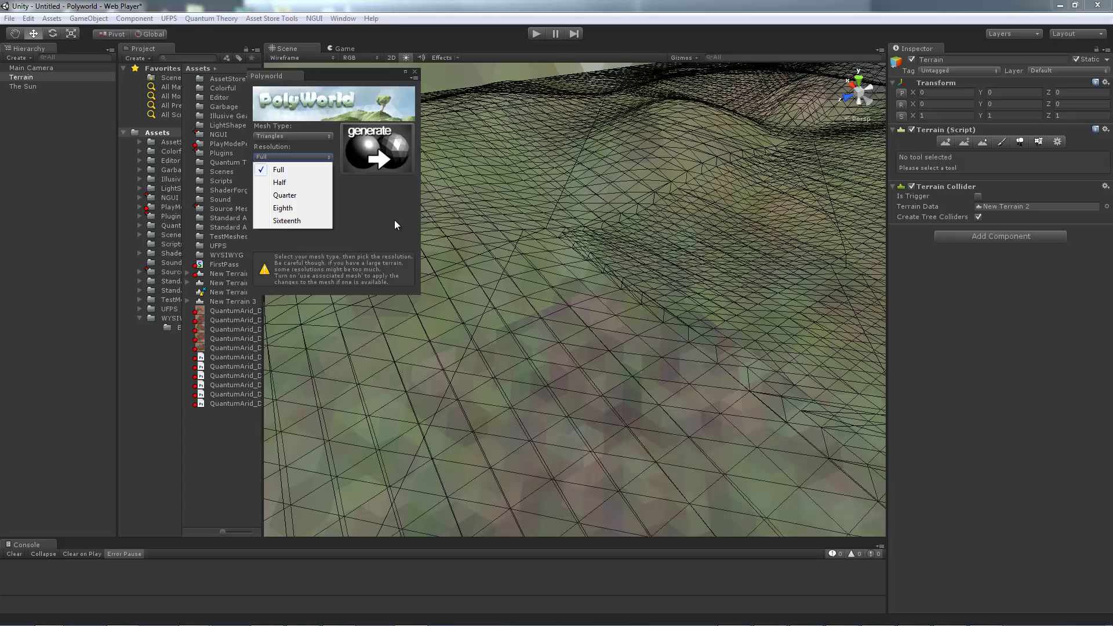
Keep Full resolution, return the Scene view to Textured, run Generate and dismiss the rename prompt
left_click(529, 248)
right_click_drag(529, 248, 653, 228)
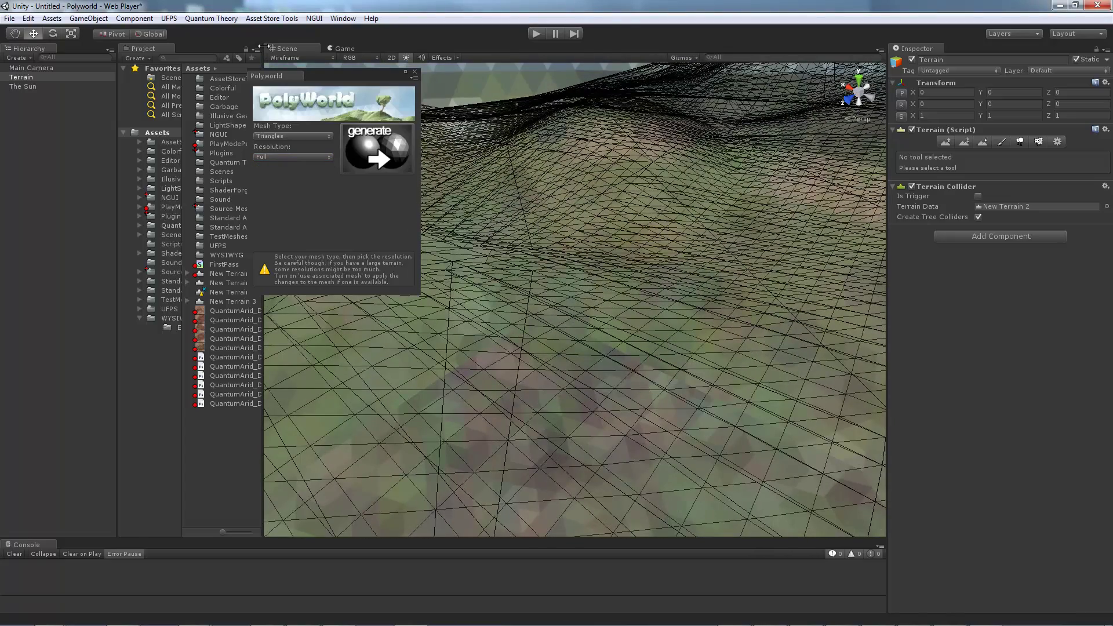
left_click(296, 59)
left_click(302, 60)
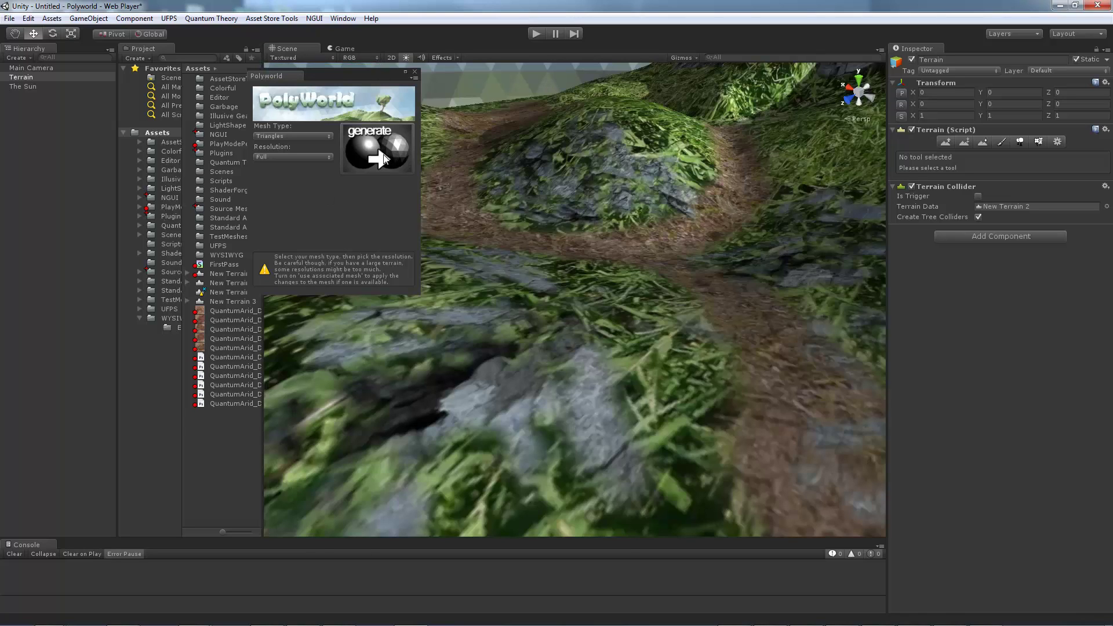
left_click(388, 159)
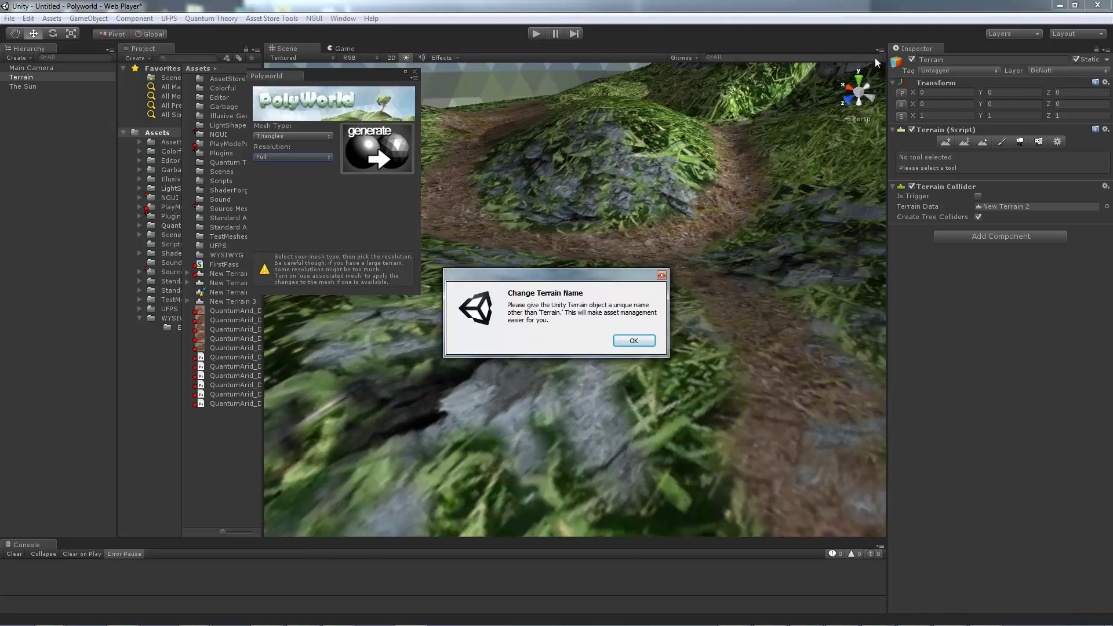
left_click(633, 343)
Close the rename warning and append 'Main' to the terrain object's name
left_click(635, 342)
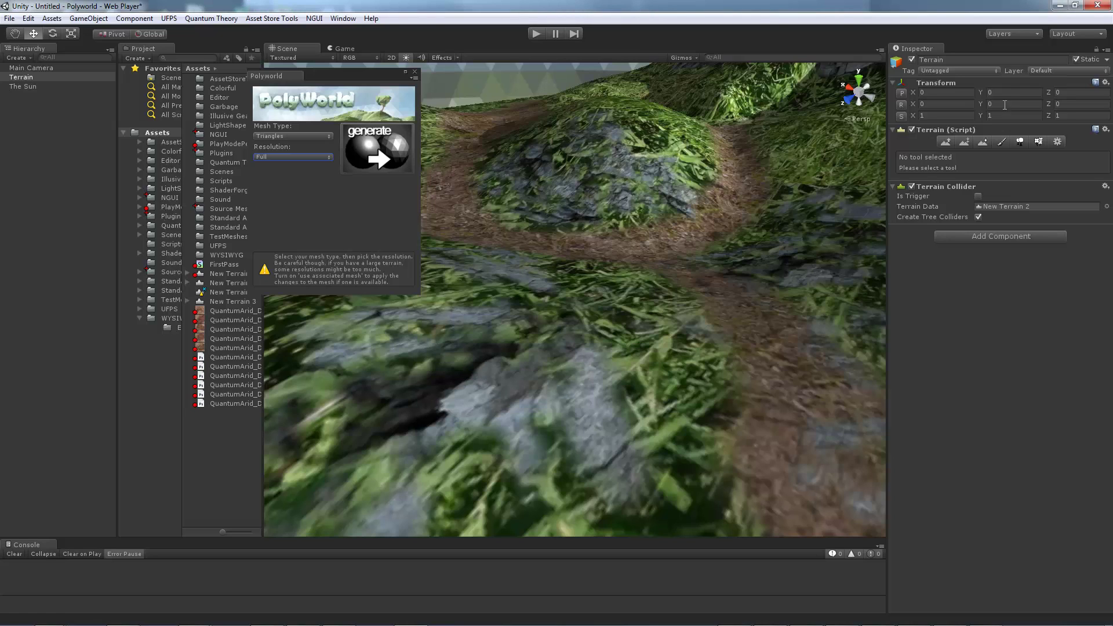
left_click(965, 59)
type("Main")
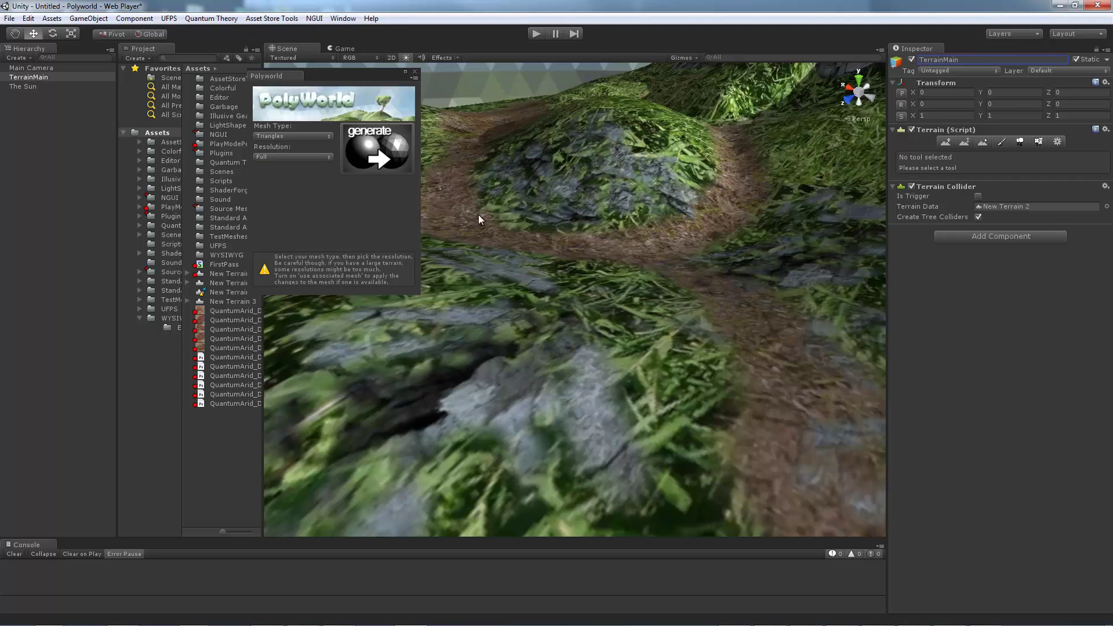
Generate the mesh at full resolution, exporting it to the Assets/Scenes folder
left_click(374, 155)
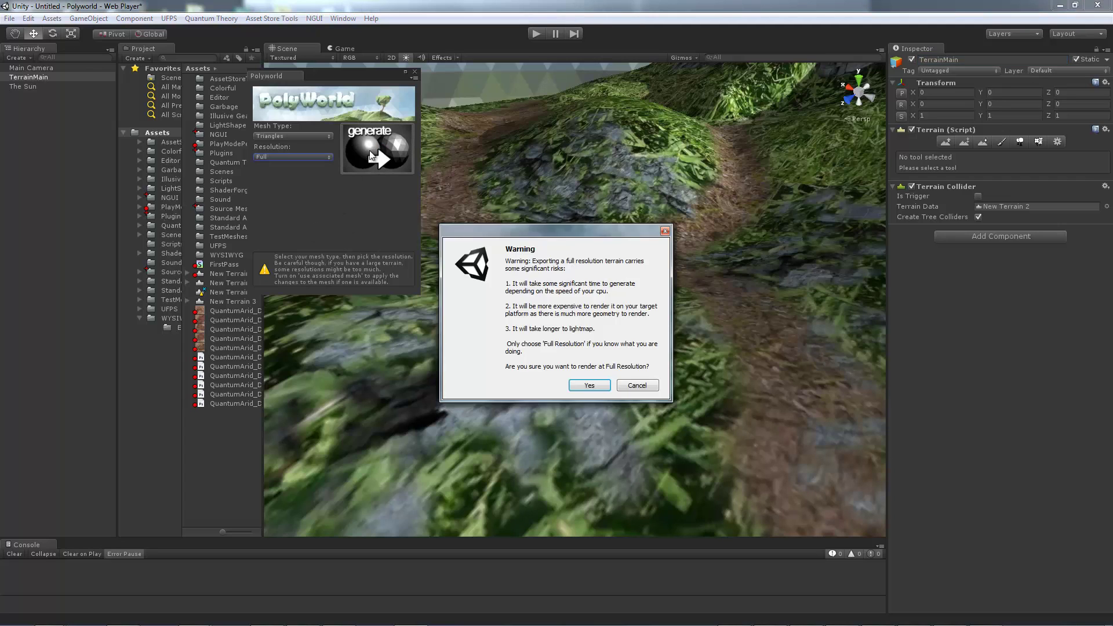
left_click(590, 385)
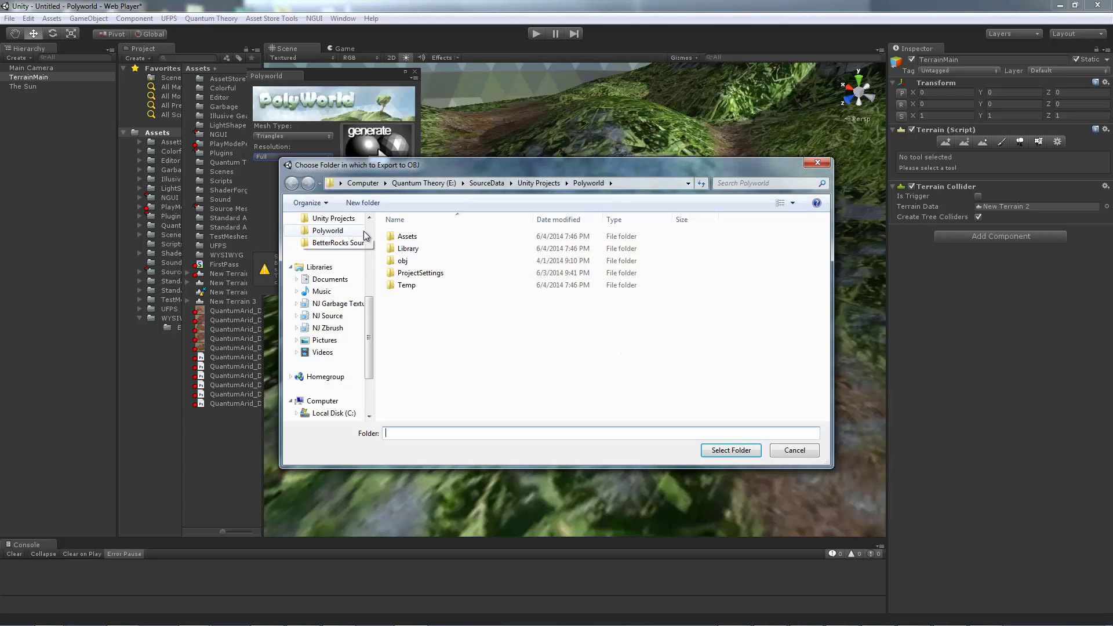
double_click(420, 237)
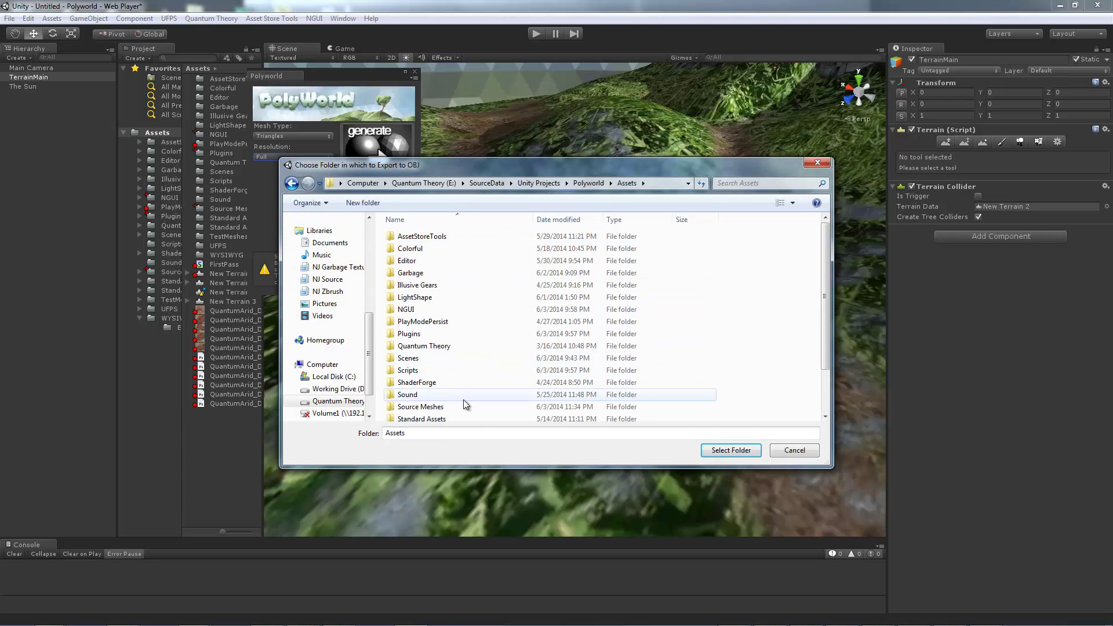
left_click(420, 359)
double_click(420, 359)
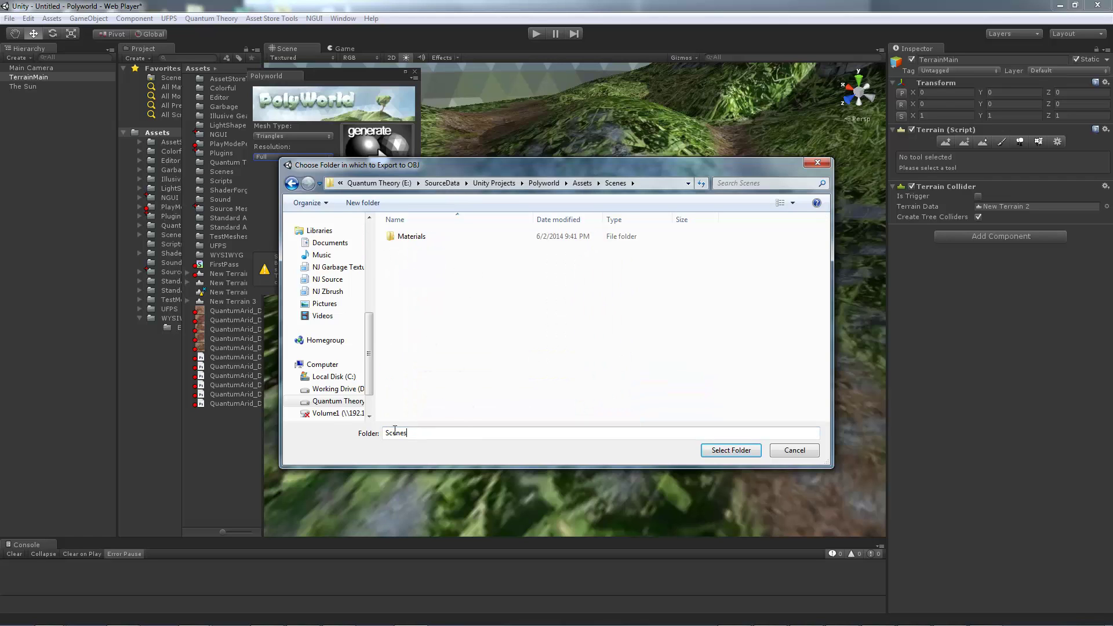
left_click(732, 451)
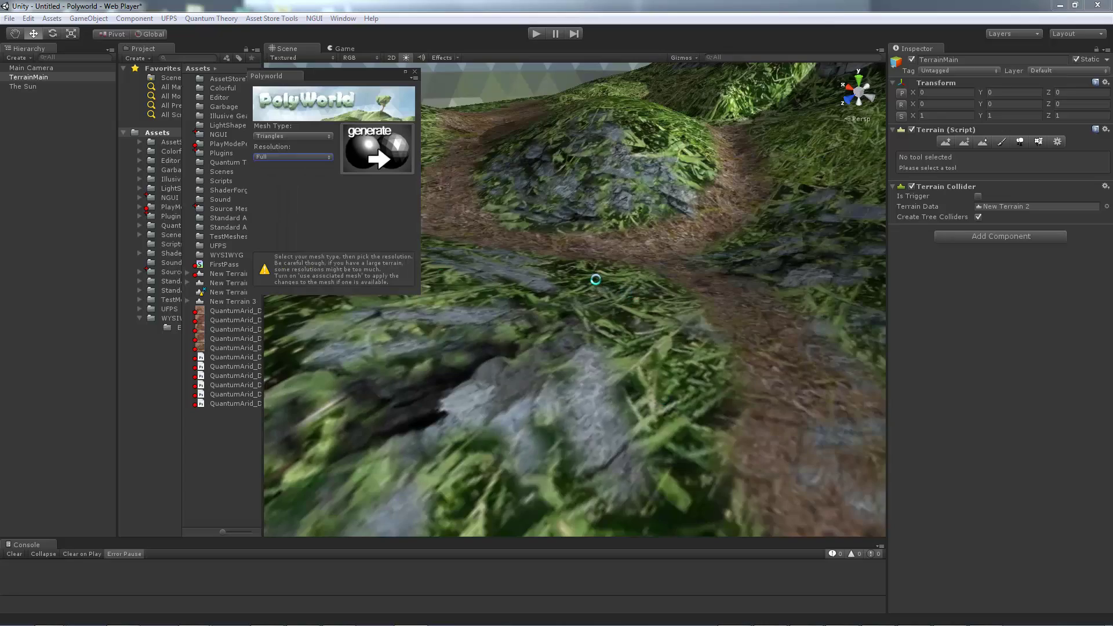
Turn on Use Associated Mesh so PolyWorld edits the TerrainMain-Scene mesh at chunk density 2
left_click_drag(597, 278, 595, 237, "alt")
left_click_drag(648, 316, 587, 325, "alt")
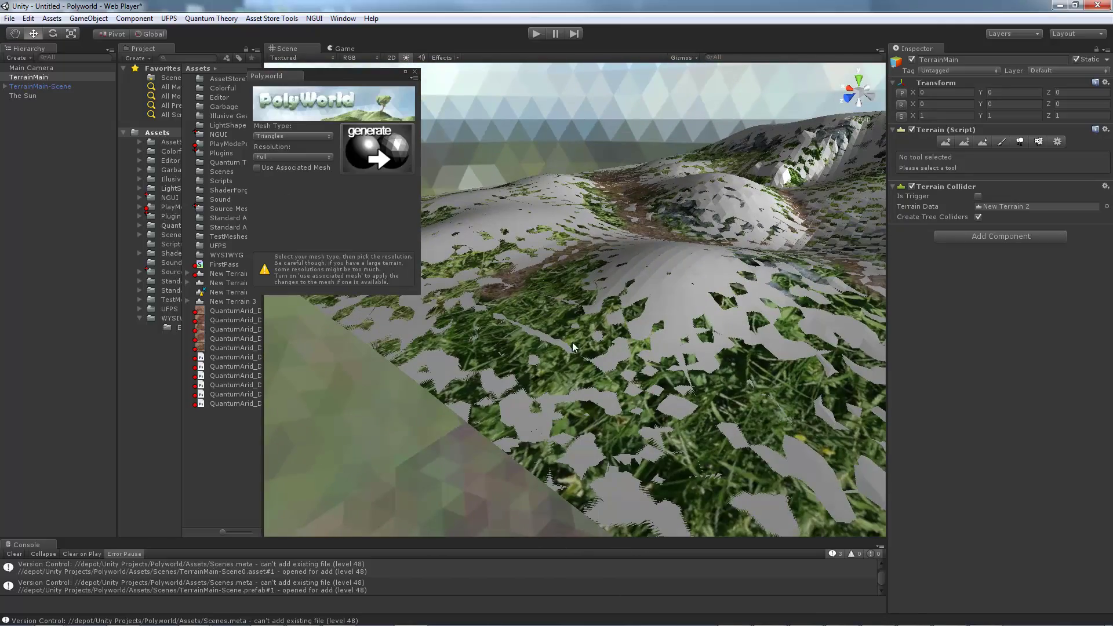
left_click_drag(521, 312, 617, 348, "alt")
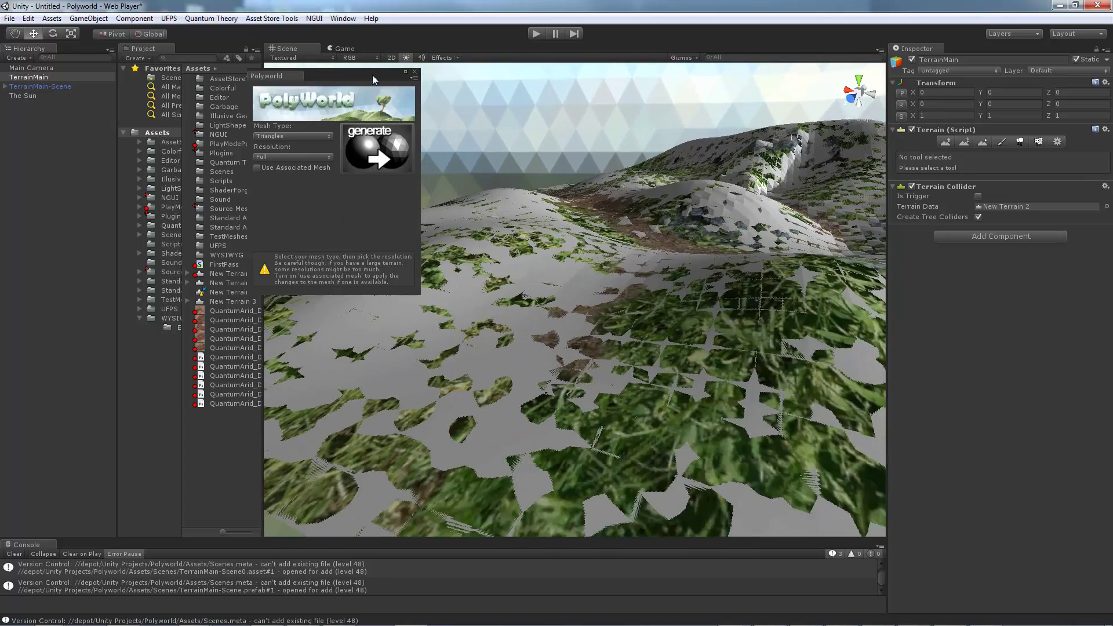
left_click_drag(371, 73, 383, 74)
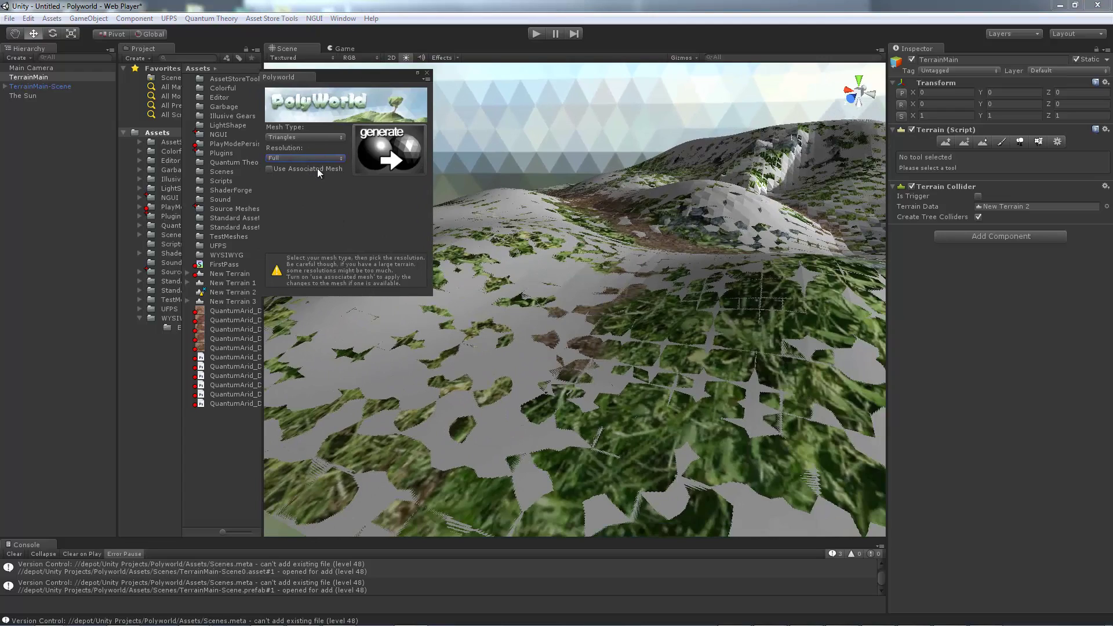
left_click(294, 168)
left_click_drag(664, 259, 650, 301, "alt")
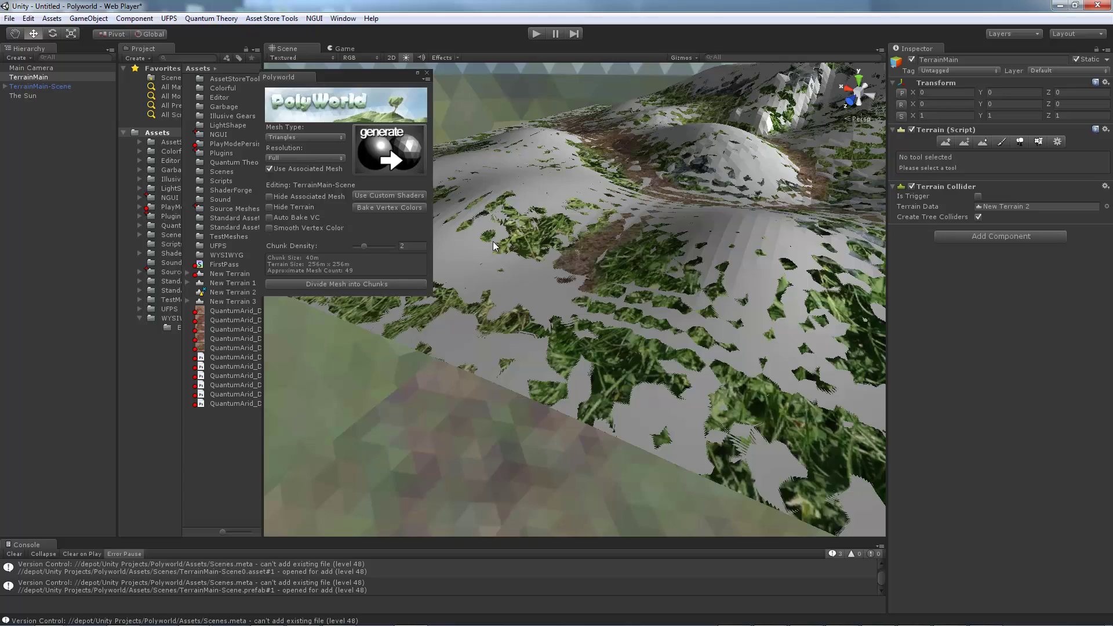
Apply PolyWorld's custom shaders to the low-poly mesh
right_click_drag(567, 209, 533, 228)
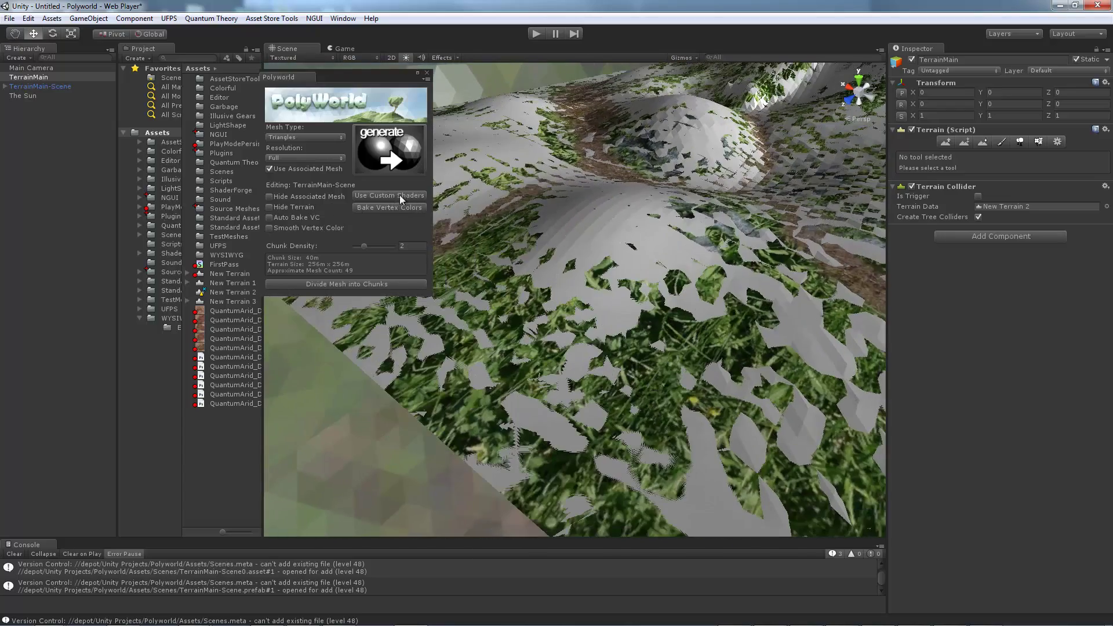
left_click(388, 196)
right_click_drag(596, 252, 702, 281)
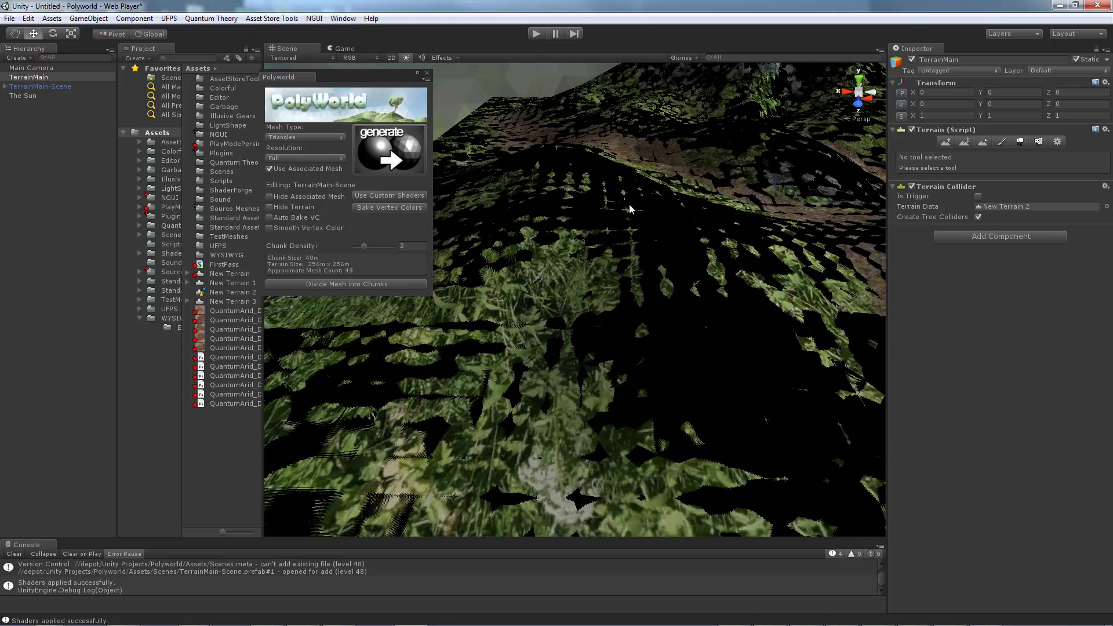
Bake vertex colours onto the mesh, saving the TerrainMain-Scene0 asset in Scenes
scroll(680, 288, "down", 2)
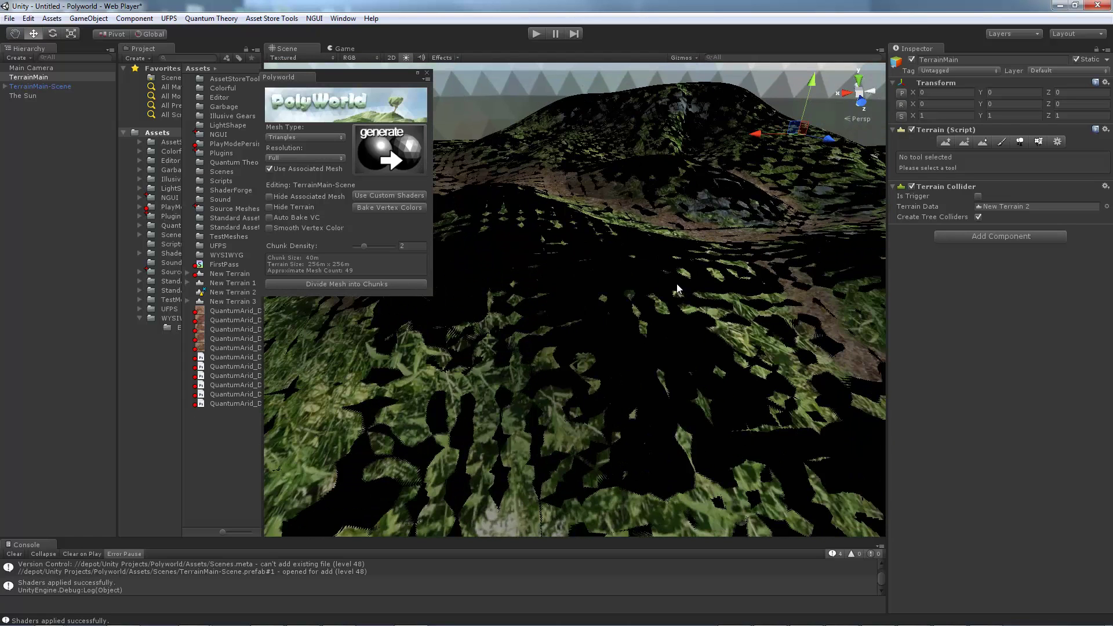
right_click_drag(676, 283, 463, 234)
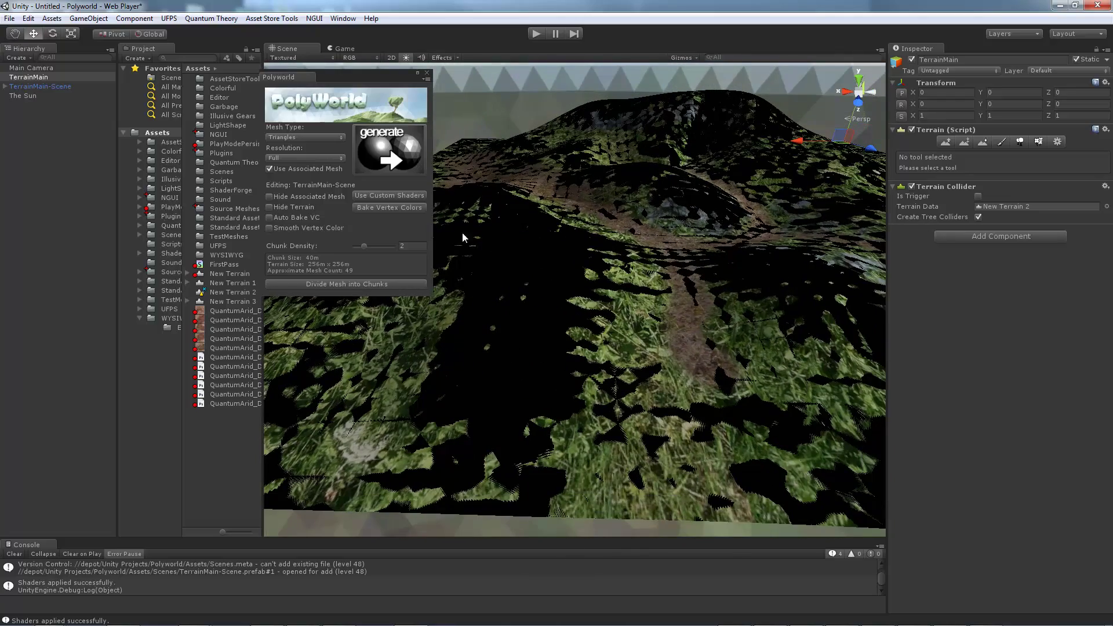
left_click(395, 210)
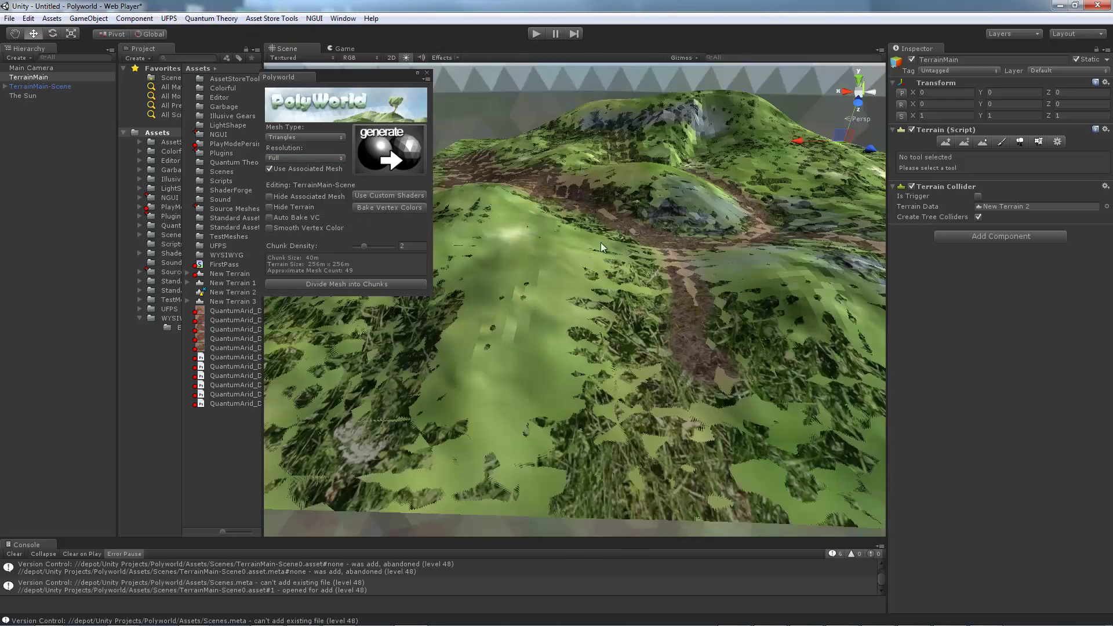
right_click_drag(601, 242, 644, 264)
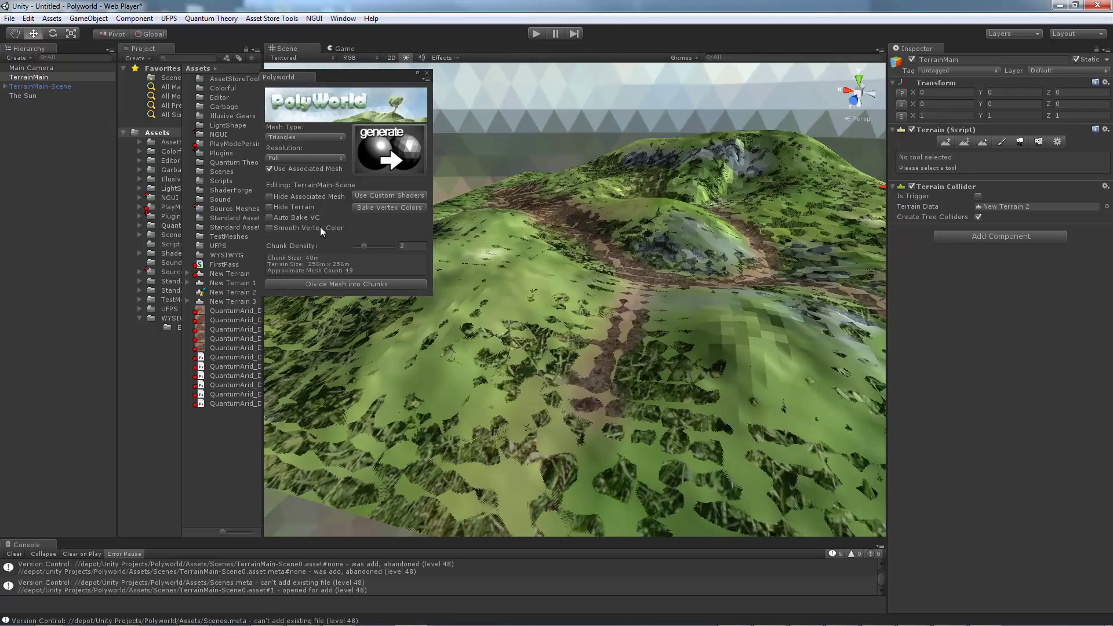
Hide the original terrain to inspect the vertex-coloured low-poly mesh
left_click(275, 207)
mouse_move(558, 301)
right_mouse_down()
mouse_move(667, 263)
mouse_move(537, 259)
mouse_move(347, 313)
mouse_move(413, 348)
mouse_move(520, 297)
mouse_move(658, 316)
mouse_move(558, 304)
mouse_move(607, 318)
mouse_move(624, 281)
mouse_move(727, 345)
mouse_move(666, 385)
mouse_move(763, 367)
mouse_move(763, 290)
mouse_move(724, 272)
mouse_move(427, 395)
mouse_move(434, 375)
mouse_move(549, 388)
right_mouse_up()
key("F2")
right_click_drag(684, 387, 608, 368)
right_click_drag(777, 262, 561, 279)
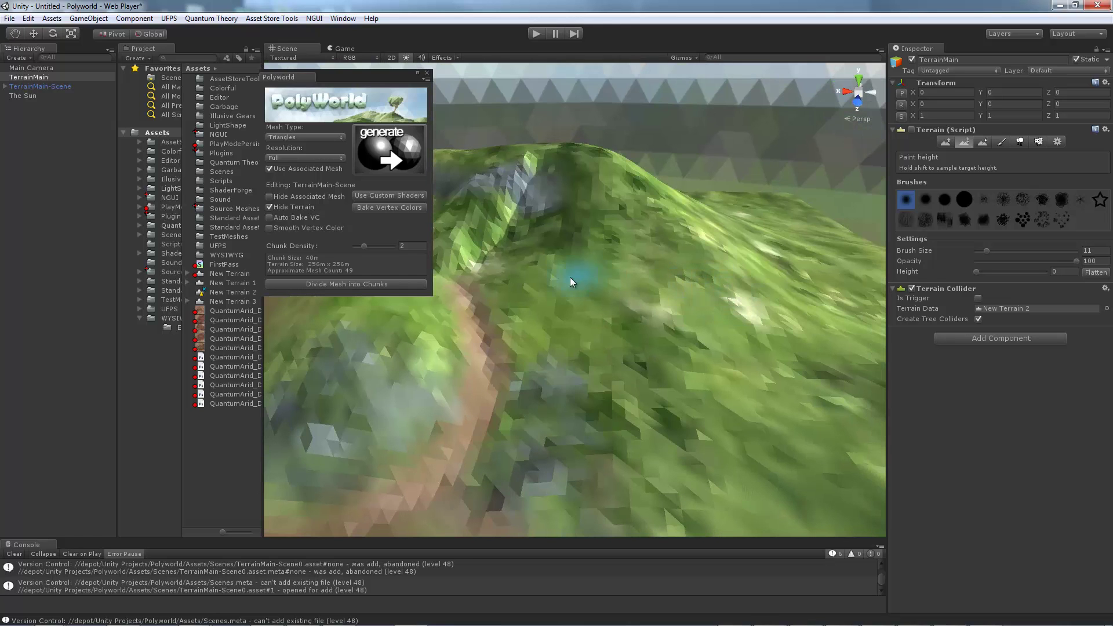
right_click_drag(690, 226, 617, 338)
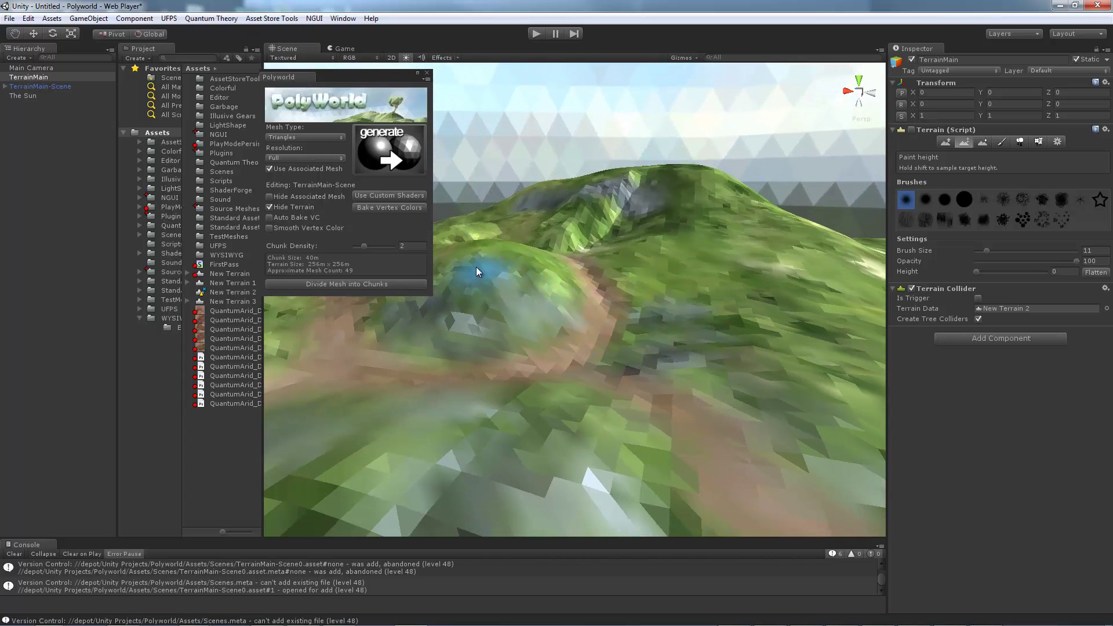
Compare terrain and mesh, ending with Hide Associated Mesh ticked and Hide Terrain unticked
left_click(269, 207)
left_click(269, 196)
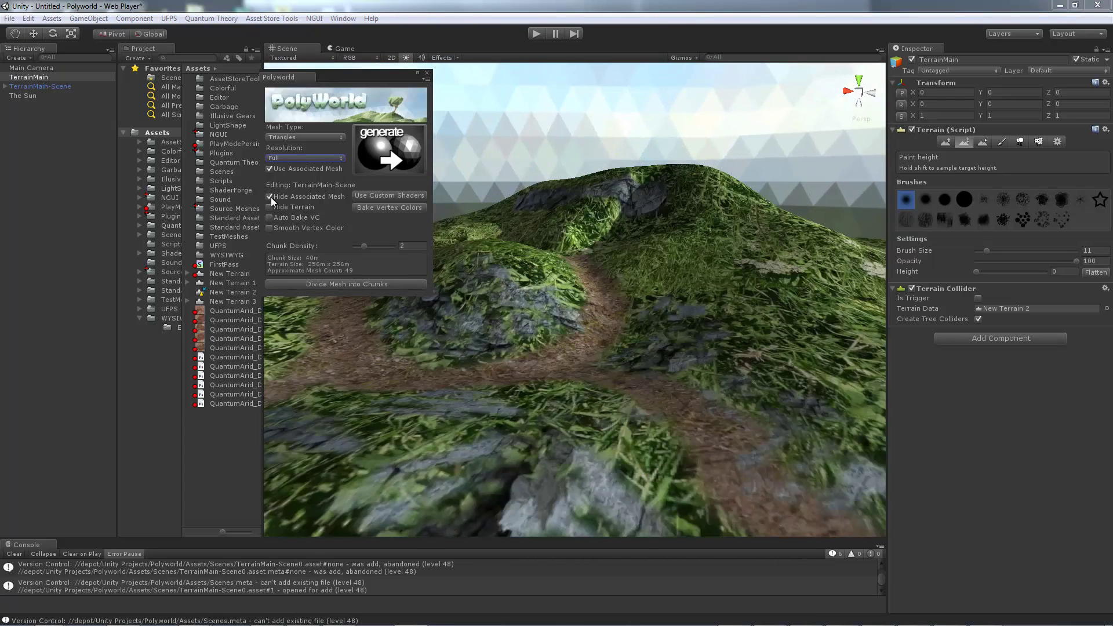
right_click_drag(580, 308, 666, 293)
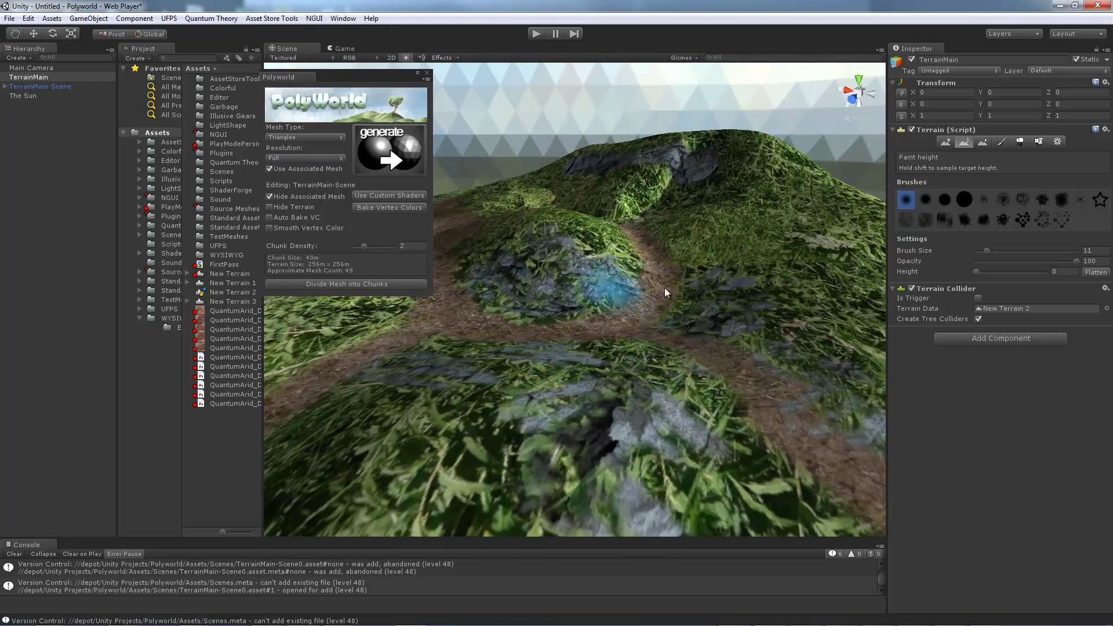
left_click(270, 206)
right_click_drag(693, 337, 502, 375)
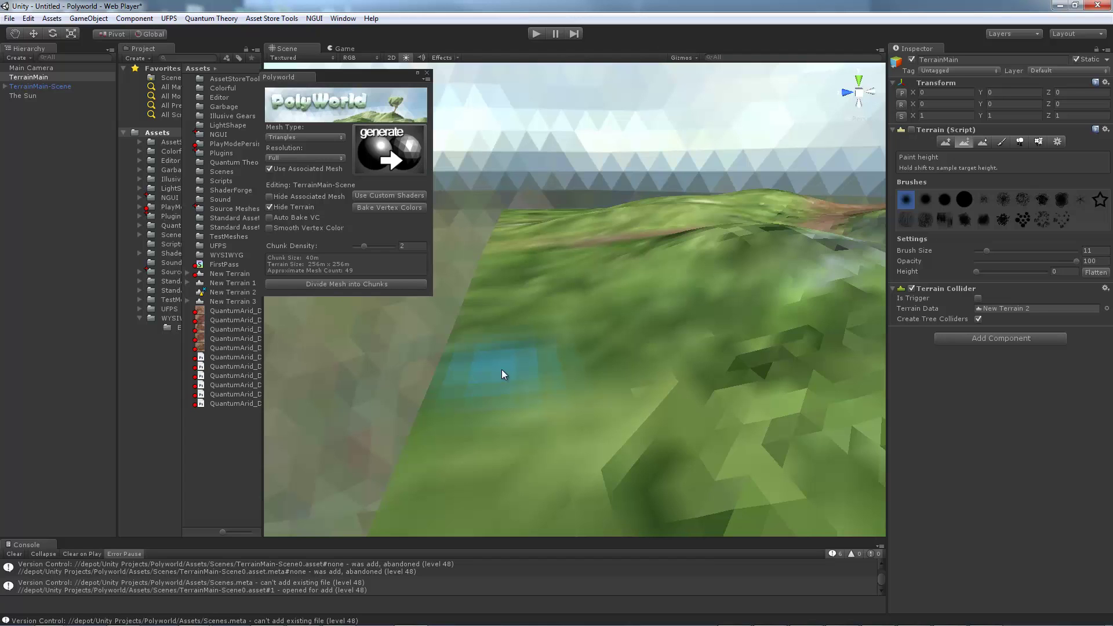
right_click_drag(551, 368, 481, 267)
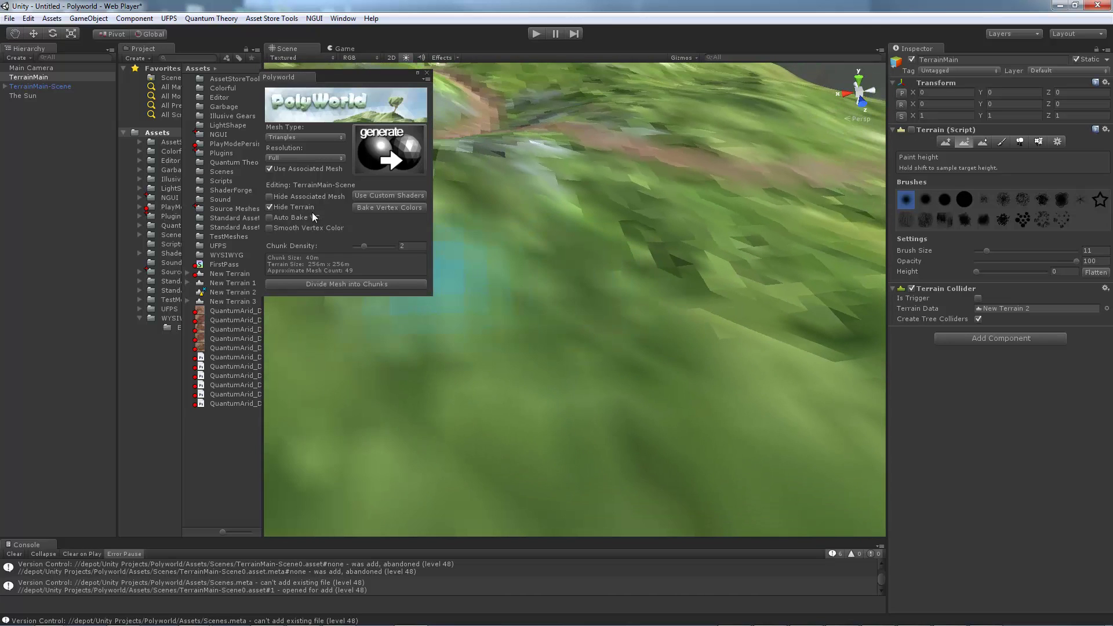
left_click(277, 199)
Return to the move tool and choose Raise/Lower Terrain in the Terrain inspector
mouse_move(659, 286)
right_mouse_down()
mouse_move(621, 211)
mouse_move(696, 352)
mouse_move(606, 318)
mouse_move(638, 322)
right_mouse_up()
key("w")
left_click(946, 142)
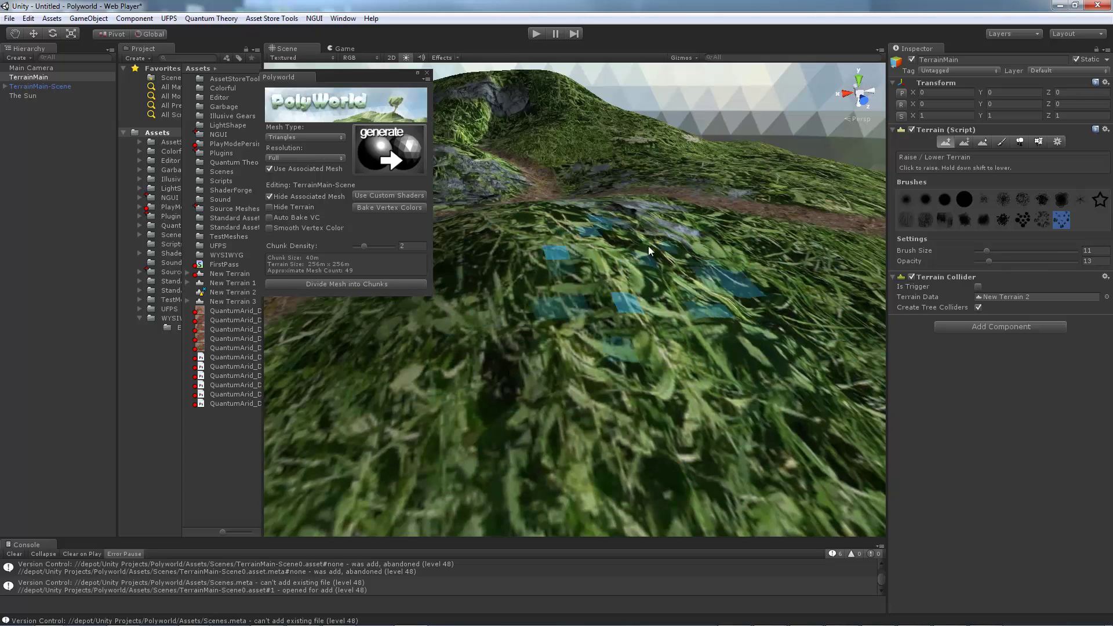
Untick Hide Associated Mesh so the regenerated dark low-poly mesh shows over the terrain
right_click_drag(580, 255, 748, 301)
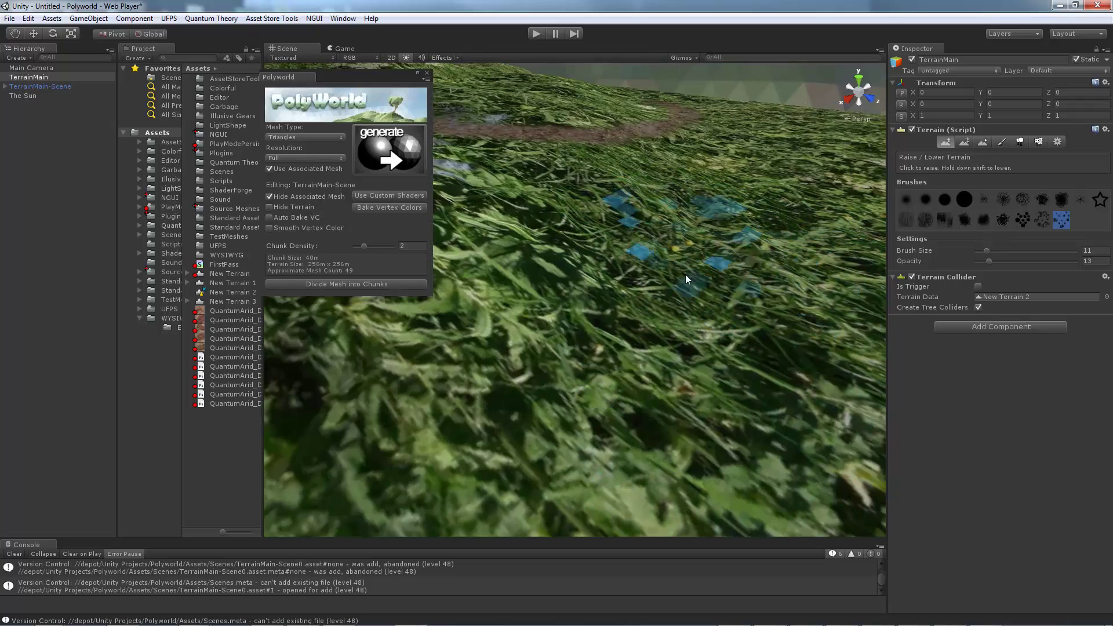
mouse_move(725, 377)
right_mouse_down()
mouse_move(786, 409)
mouse_move(620, 316)
mouse_move(427, 325)
mouse_move(440, 344)
mouse_move(571, 303)
mouse_move(548, 342)
right_mouse_up()
scroll(607, 277, "down", 5)
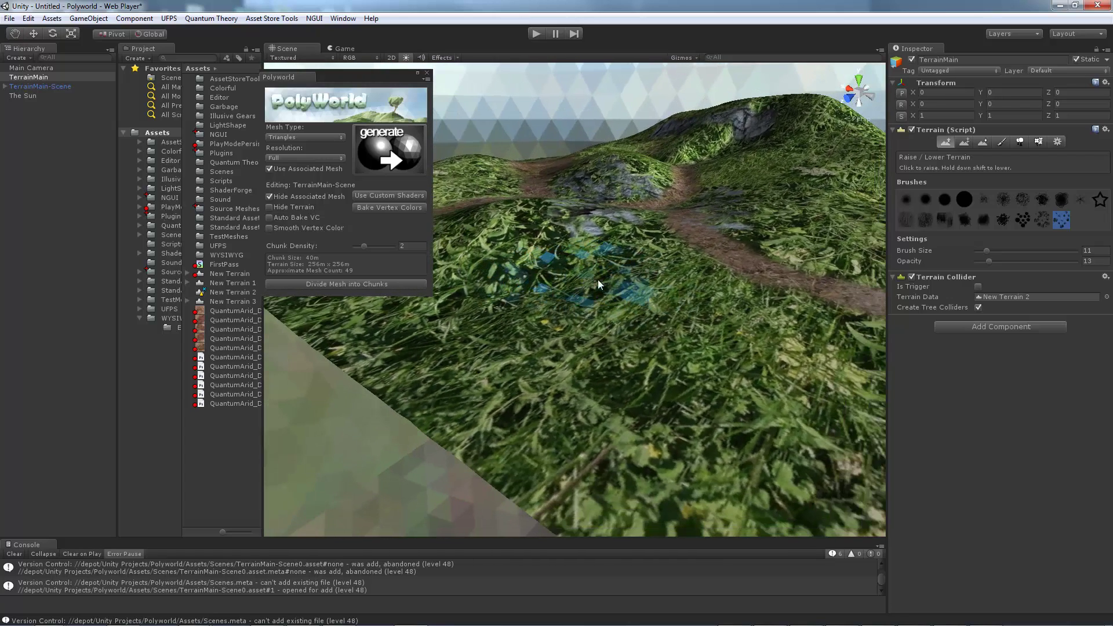
left_click(270, 197)
left_click(363, 149)
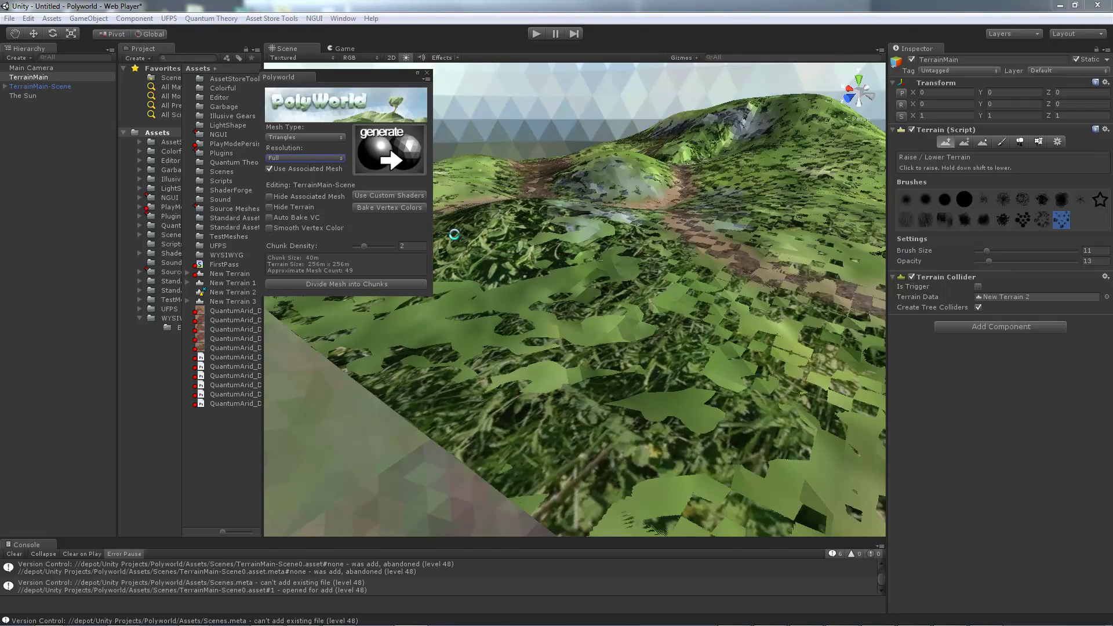
mouse_move(509, 261)
right_mouse_down()
mouse_move(630, 233)
mouse_move(641, 298)
mouse_move(572, 295)
right_mouse_up()
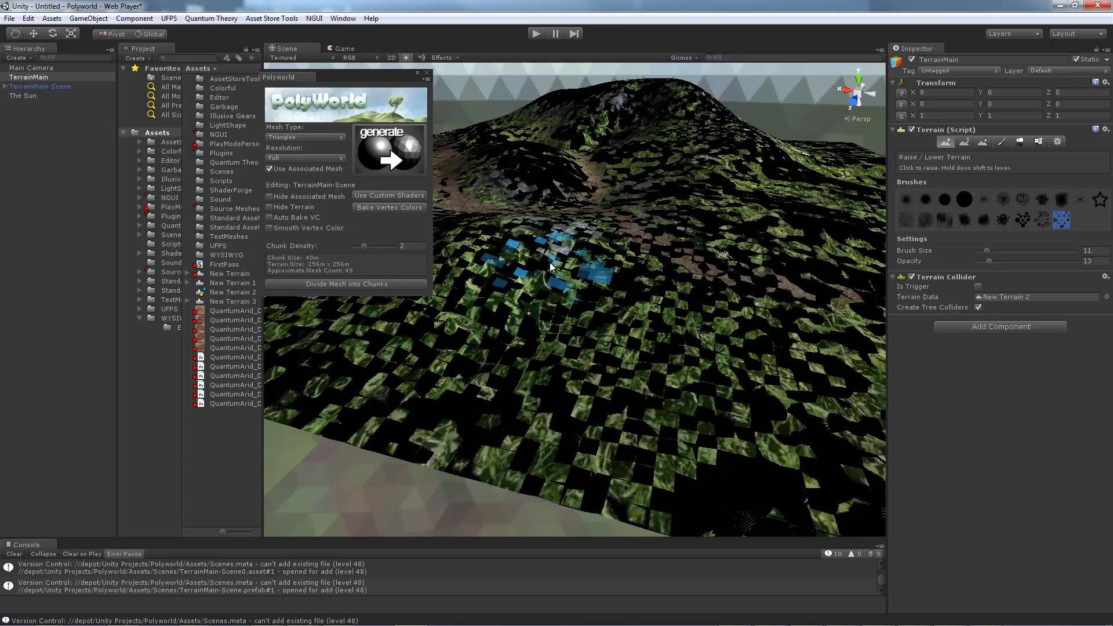
Enable Auto Bake VC, regenerate the green vertex-coloured mesh, and toggle Hide Terrain
left_click(269, 218)
left_click(402, 159)
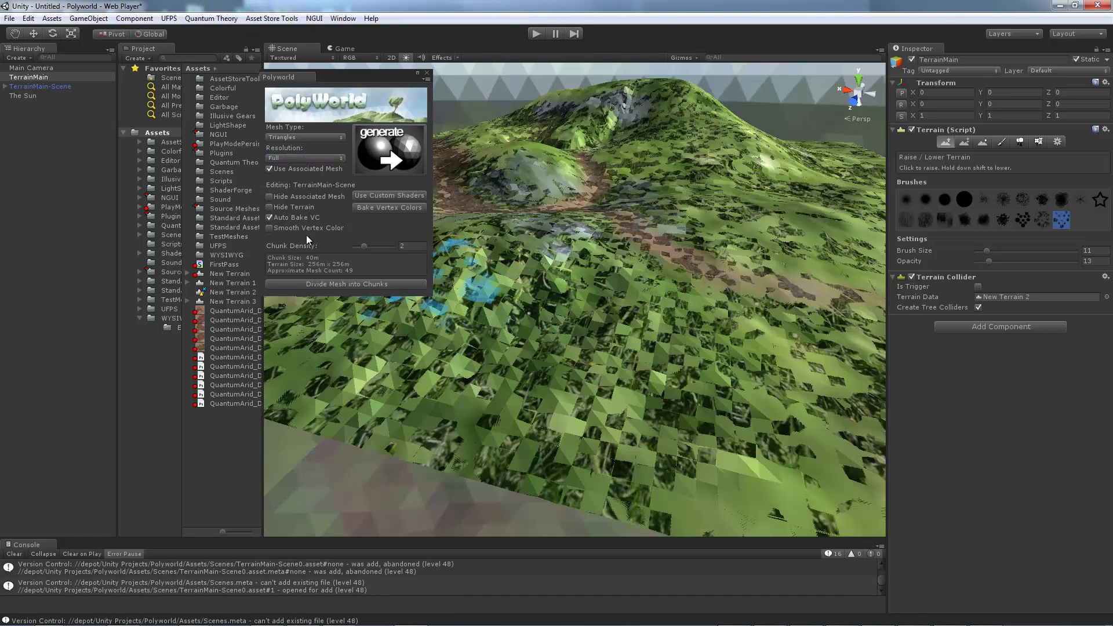
left_click(269, 207)
mouse_move(429, 250)
right_mouse_down()
mouse_move(570, 318)
mouse_move(604, 350)
mouse_move(569, 306)
mouse_move(624, 308)
mouse_move(651, 228)
mouse_move(521, 231)
mouse_move(535, 186)
mouse_move(462, 286)
mouse_move(495, 305)
mouse_move(492, 338)
mouse_move(450, 363)
mouse_move(300, 360)
mouse_move(279, 316)
mouse_move(502, 321)
mouse_move(576, 377)
mouse_move(653, 314)
mouse_move(557, 308)
mouse_move(620, 305)
mouse_move(596, 285)
mouse_move(621, 304)
right_mouse_up()
key("F2")
Show the textured terrain again and pick Raise/Lower Terrain with a large round brush
key("w")
left_click(279, 206)
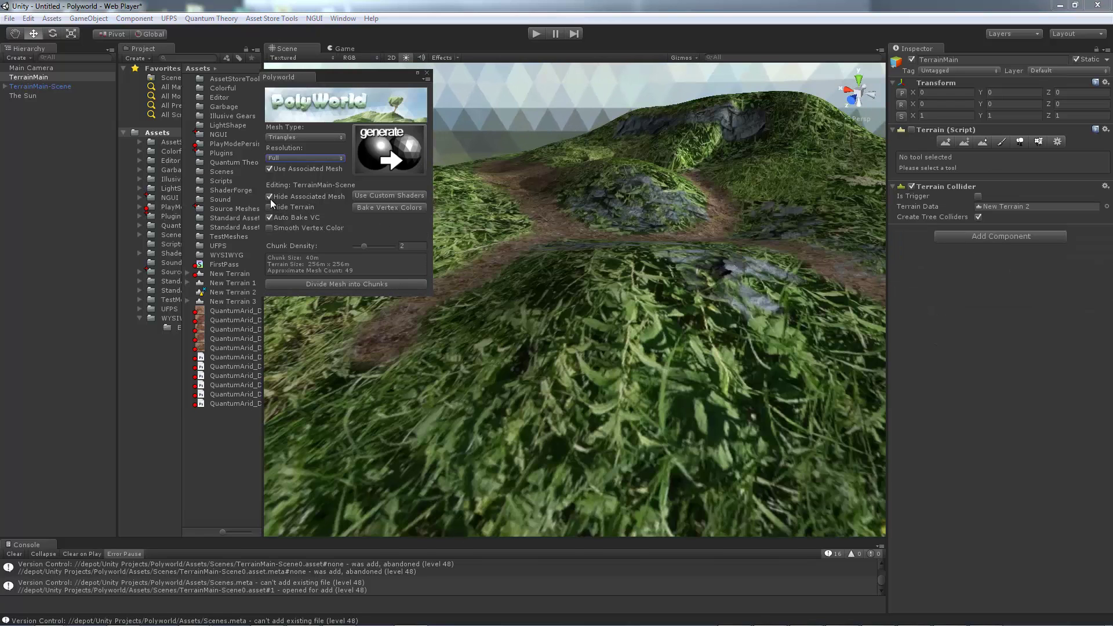
left_click(945, 142)
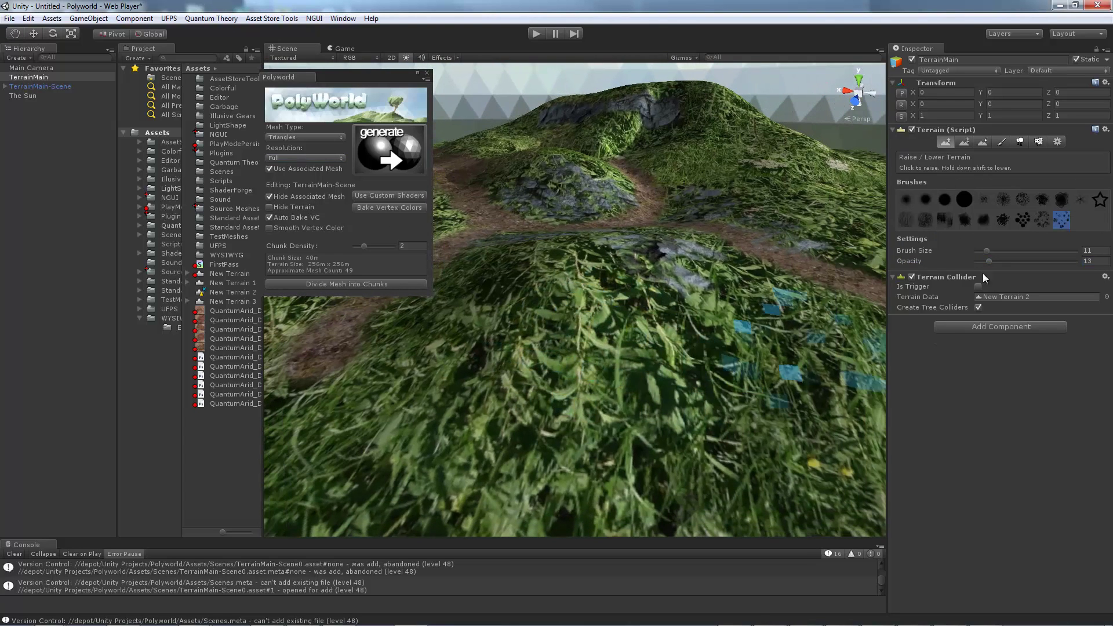
left_click(906, 200)
scroll(659, 260, "down", 2)
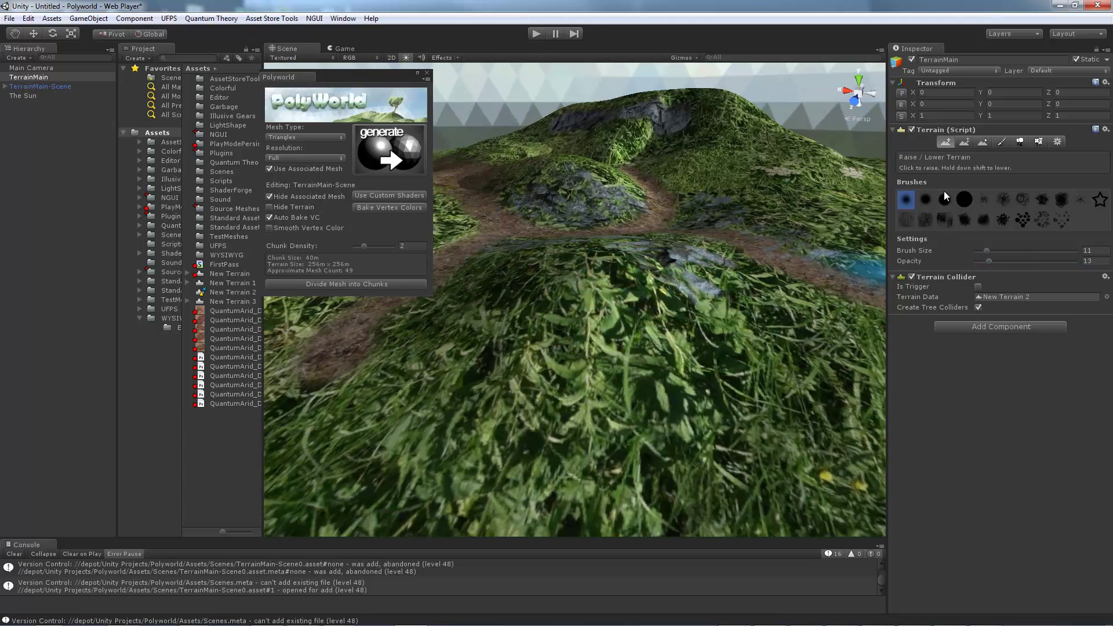
left_click(964, 199)
left_click(989, 261)
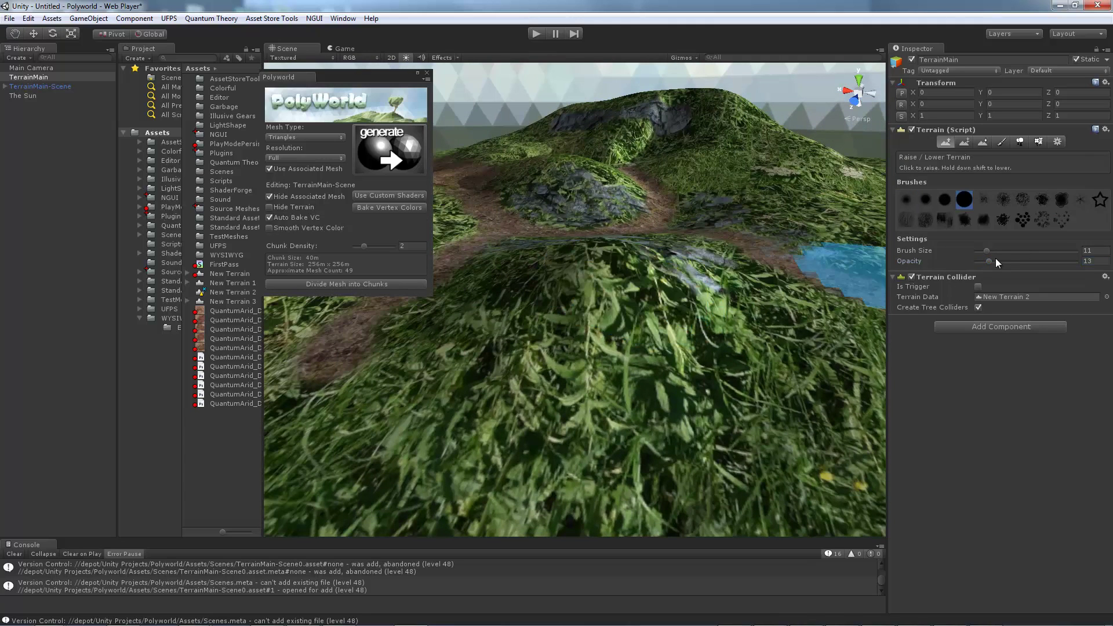
right_click_drag(812, 272, 793, 231)
Paint a flat-topped cliff at sampled height 30.1105 with opacity 100
left_click(964, 142)
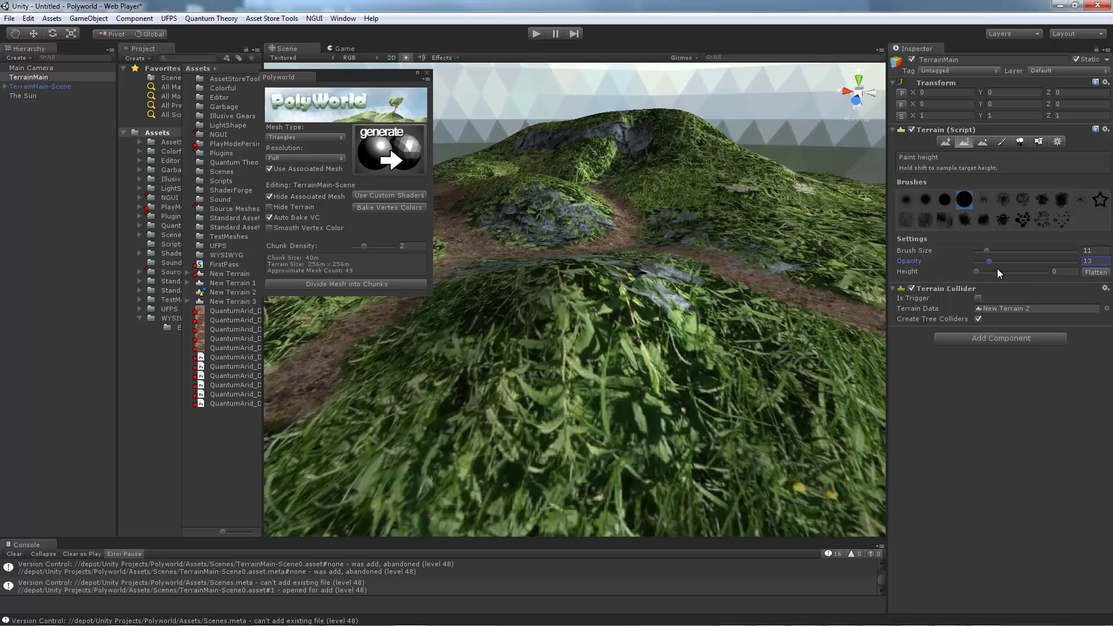
left_click(677, 116, "shift")
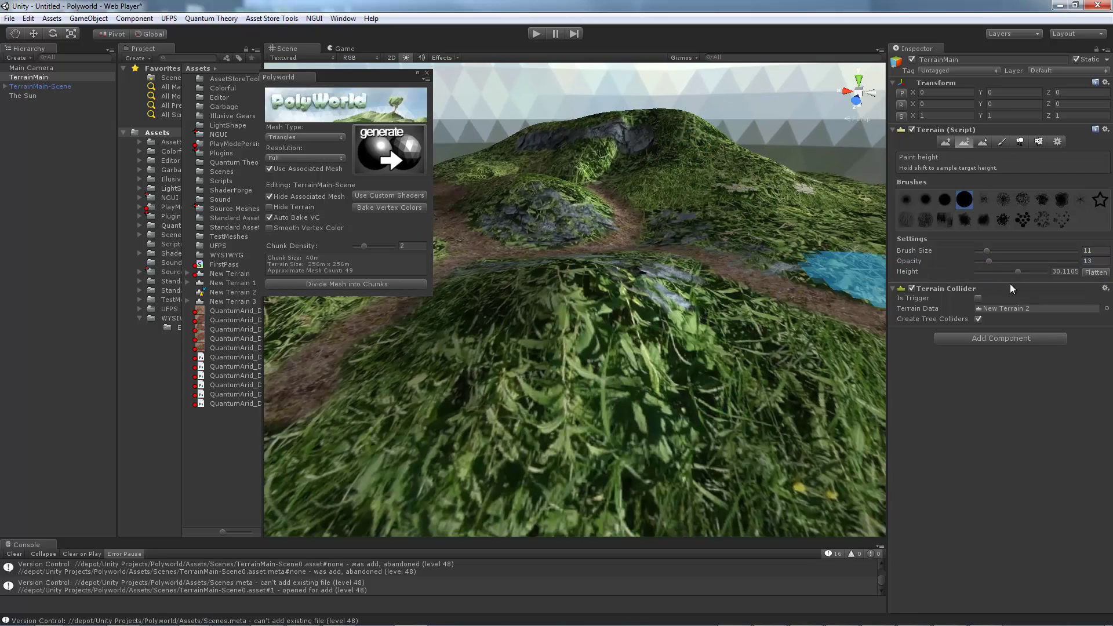
left_click_drag(987, 261, 1077, 261)
mouse_move(580, 290)
left_mouse_down("alt")
mouse_move(521, 390)
mouse_move(613, 298)
mouse_move(573, 259)
mouse_move(587, 232)
mouse_move(690, 232)
mouse_move(676, 256)
mouse_move(759, 272)
mouse_move(637, 276)
mouse_move(785, 263)
mouse_move(599, 234)
mouse_move(628, 193)
mouse_move(746, 293)
mouse_move(722, 265)
left_mouse_up("alt")
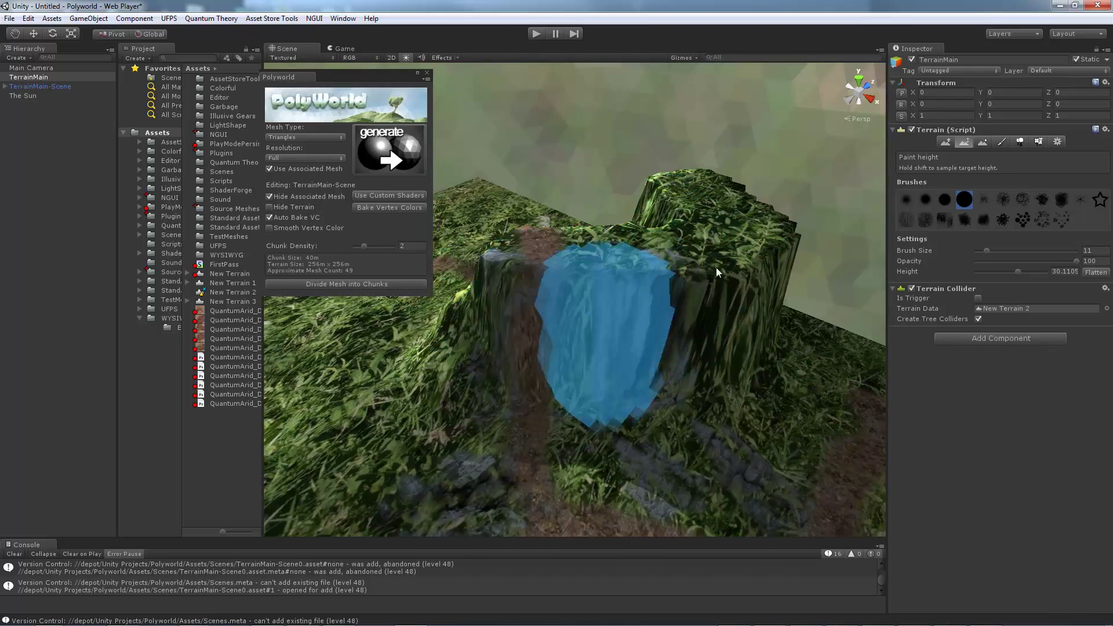
mouse_move(698, 241)
left_mouse_down("alt")
mouse_move(614, 365)
mouse_move(544, 243)
mouse_move(554, 234)
left_mouse_up("alt")
Smooth the cliff edges with Smooth Height
left_click(1001, 142)
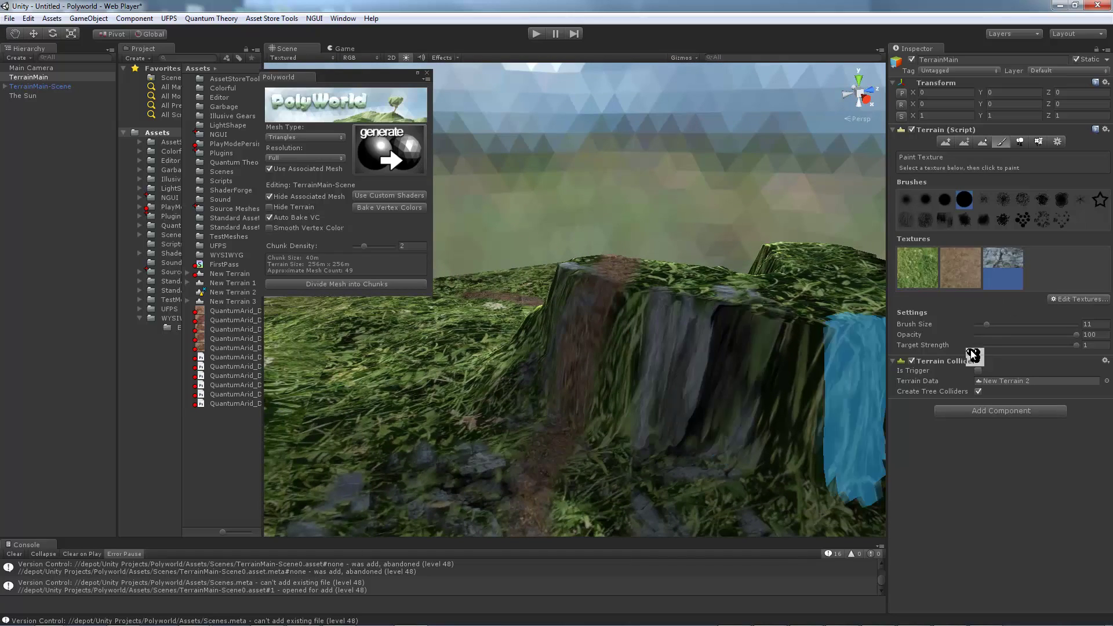
mouse_move(754, 354)
left_mouse_down("alt")
mouse_move(537, 363)
mouse_move(659, 410)
mouse_move(534, 356)
mouse_move(673, 328)
mouse_move(566, 393)
mouse_move(604, 390)
mouse_move(752, 298)
mouse_move(667, 292)
mouse_move(735, 315)
mouse_move(721, 279)
mouse_move(653, 301)
left_mouse_up("alt")
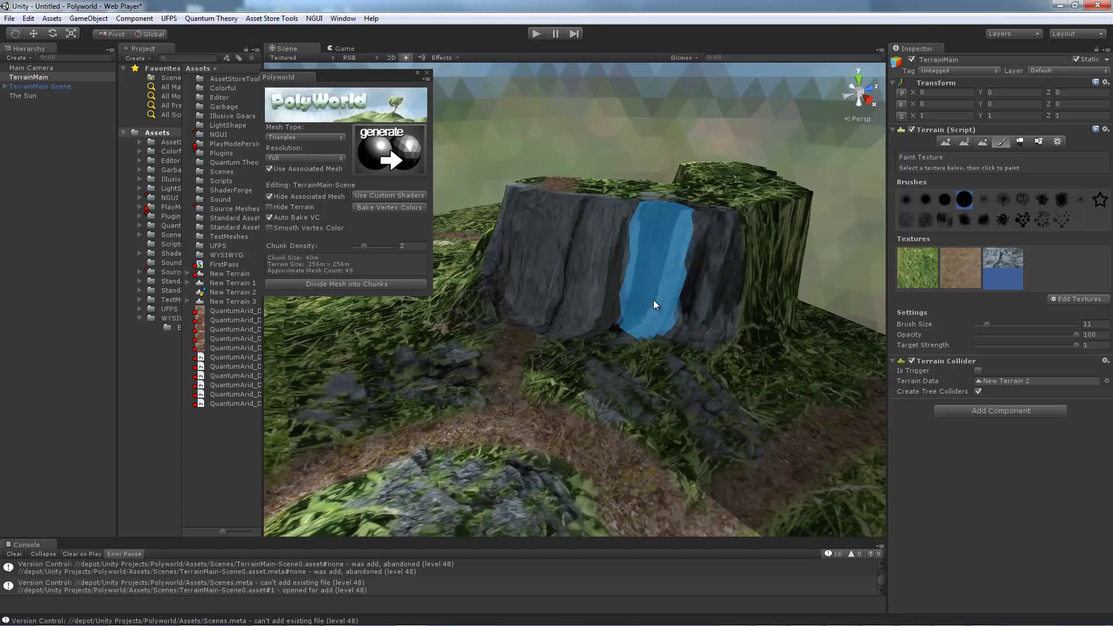
left_click(982, 142)
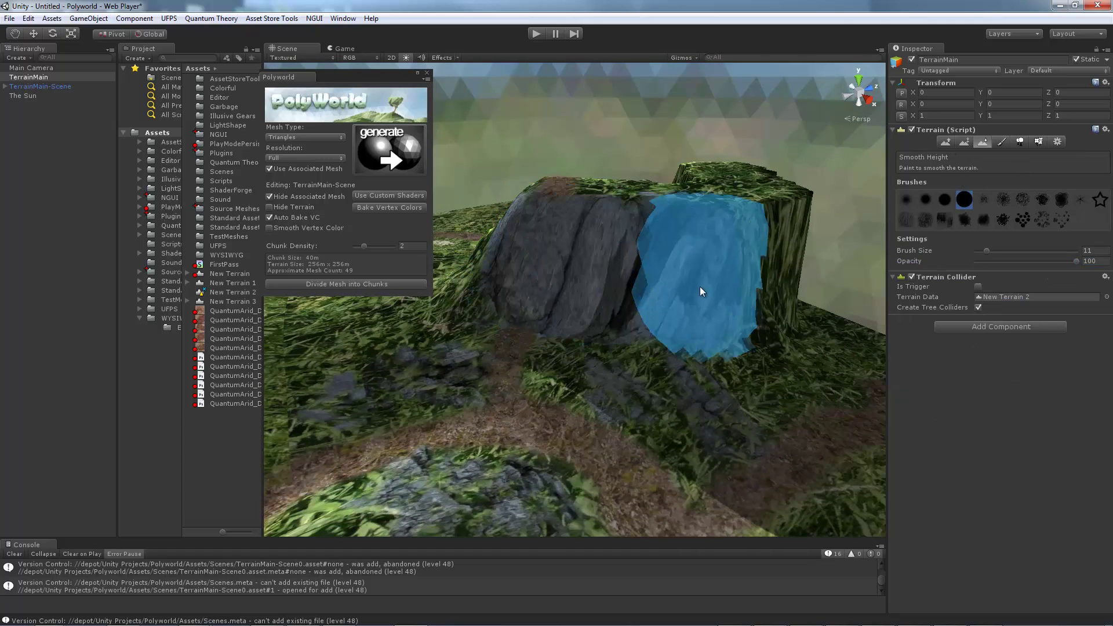
mouse_move(697, 336)
left_mouse_down("alt")
mouse_move(626, 381)
mouse_move(517, 321)
mouse_move(669, 369)
mouse_move(522, 382)
left_mouse_up("alt")
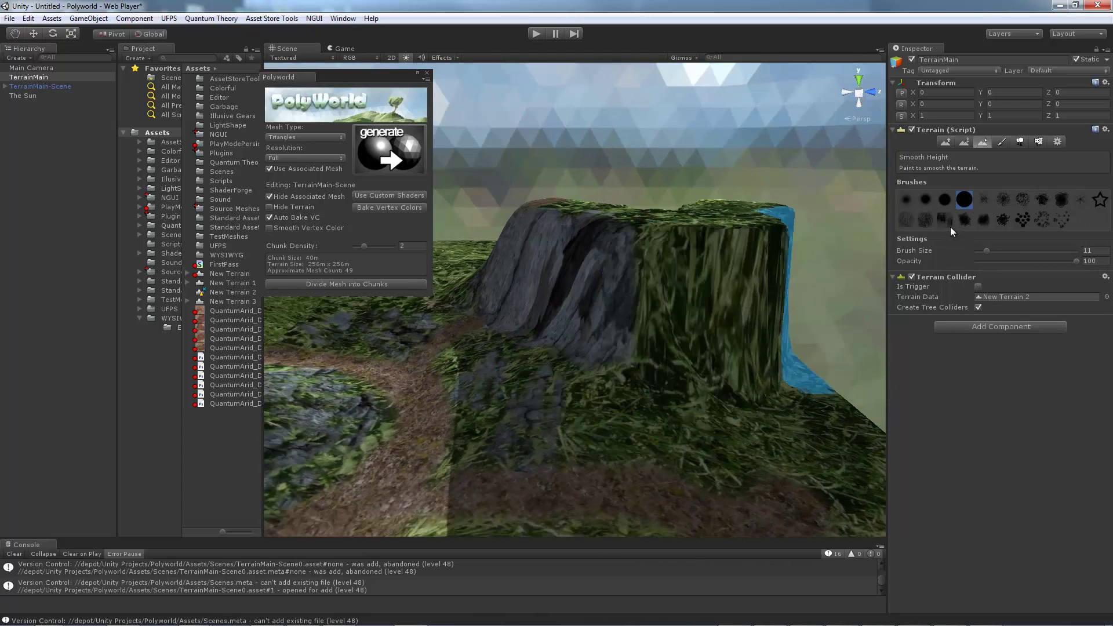
Paint the brown dirt texture at brush size 4 across the cliff face and slope
left_click(1002, 143)
mouse_move(659, 295)
left_mouse_down("alt")
mouse_move(749, 329)
mouse_move(934, 277)
left_mouse_up("alt")
left_click(960, 268)
left_click_drag(746, 370, 979, 325, "alt")
left_click(986, 325)
mouse_move(711, 390)
left_mouse_down()
mouse_move(632, 400)
mouse_move(515, 338)
mouse_move(648, 395)
mouse_move(558, 421)
mouse_move(526, 315)
mouse_move(478, 337)
mouse_move(499, 361)
mouse_move(522, 359)
mouse_move(556, 318)
left_mouse_up()
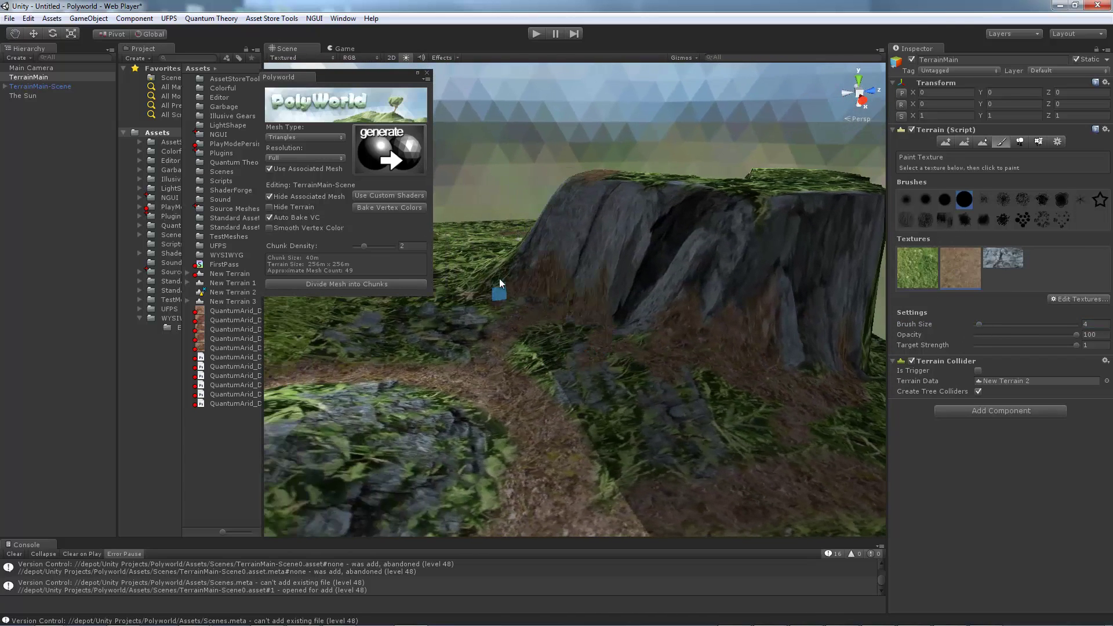
mouse_move(486, 278)
left_mouse_down()
mouse_move(558, 336)
mouse_move(629, 336)
mouse_move(613, 379)
mouse_move(675, 394)
mouse_move(644, 393)
mouse_move(680, 448)
mouse_move(741, 384)
left_mouse_up()
Show the low-poly mesh, regenerate it with the new cliff, and hide the original terrain
key("w")
left_click(275, 197)
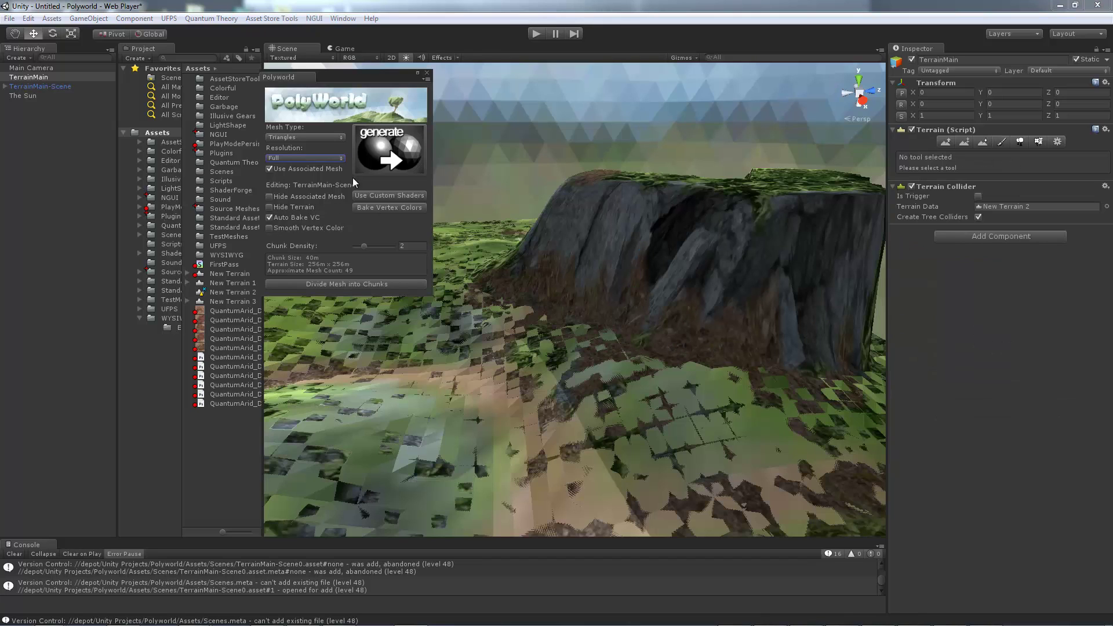
left_click(381, 167)
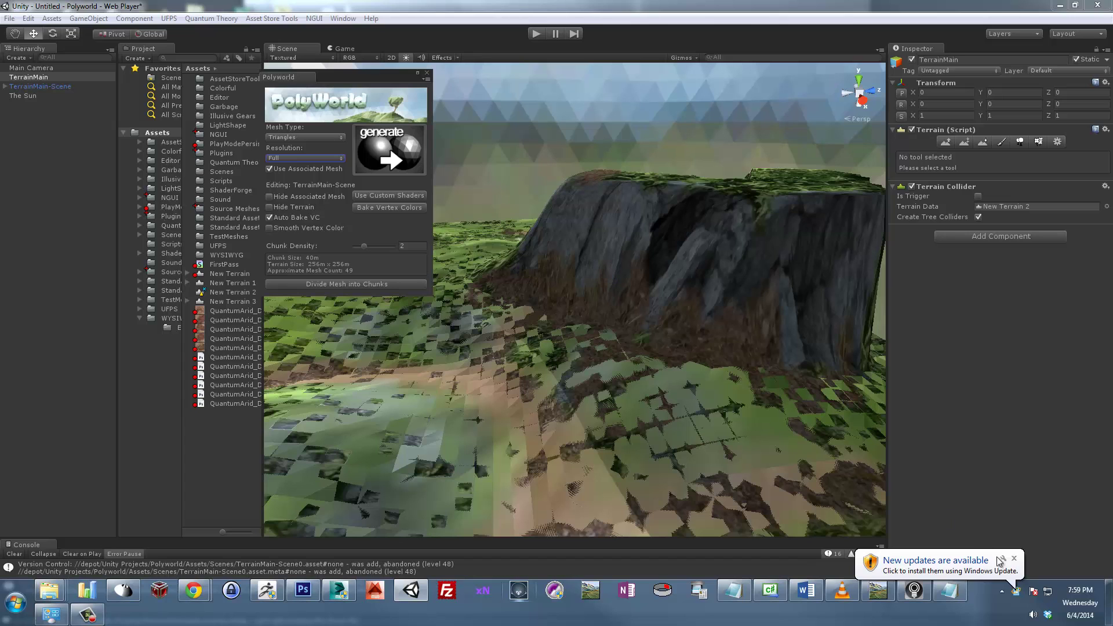
left_click(1014, 558)
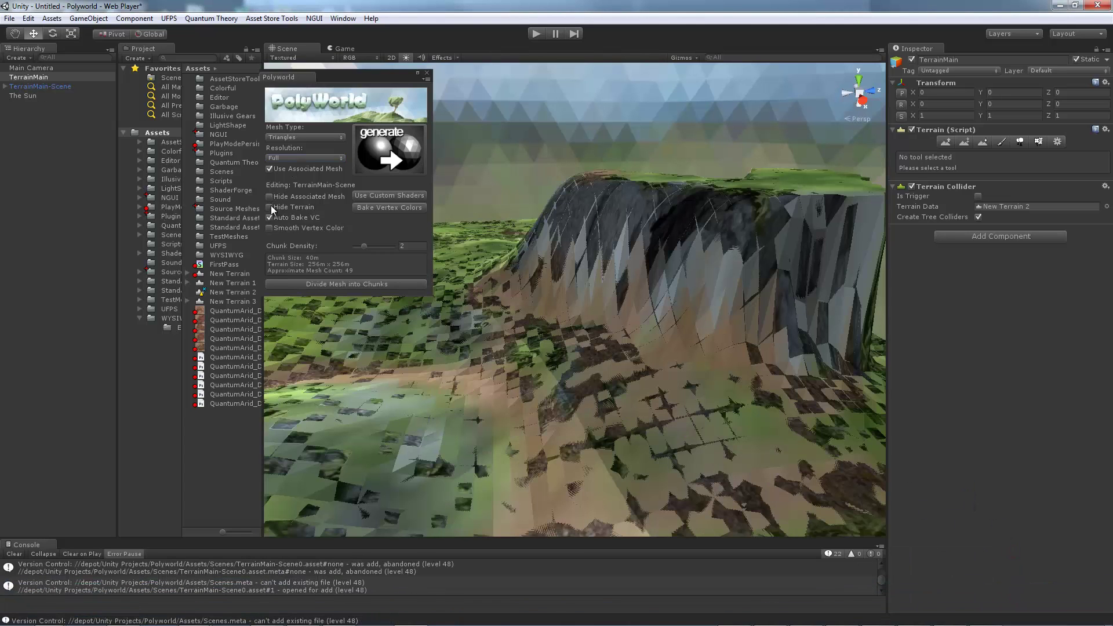
left_click(269, 207)
mouse_move(676, 310)
left_mouse_down("alt")
mouse_move(886, 269)
mouse_move(666, 301)
mouse_move(489, 250)
mouse_move(535, 287)
left_mouse_up("alt")
key("F2")
key("w")
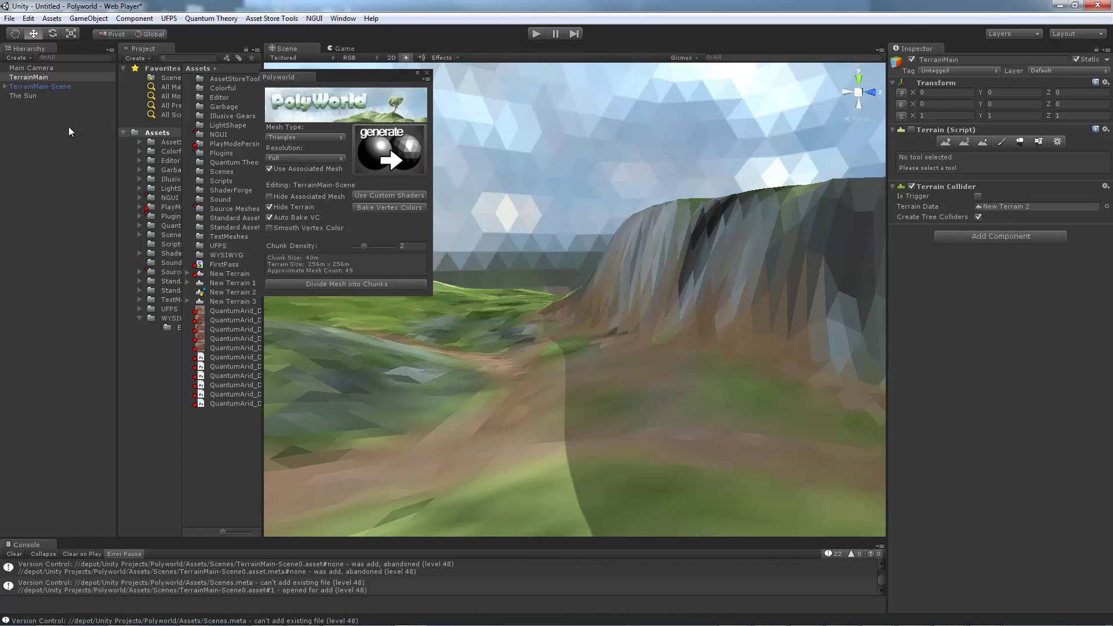
Select The Sun and rotate it to a Y rotation of 15.90814
left_click(34, 96)
key("f")
key("r")
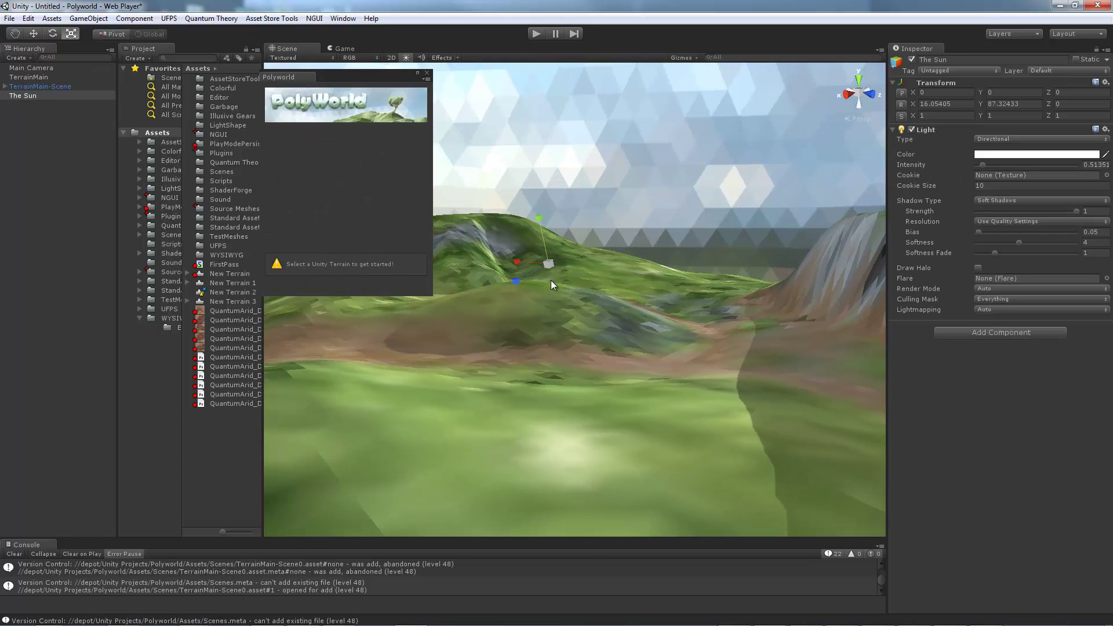
key("e")
left_click_drag(553, 266, 763, 267)
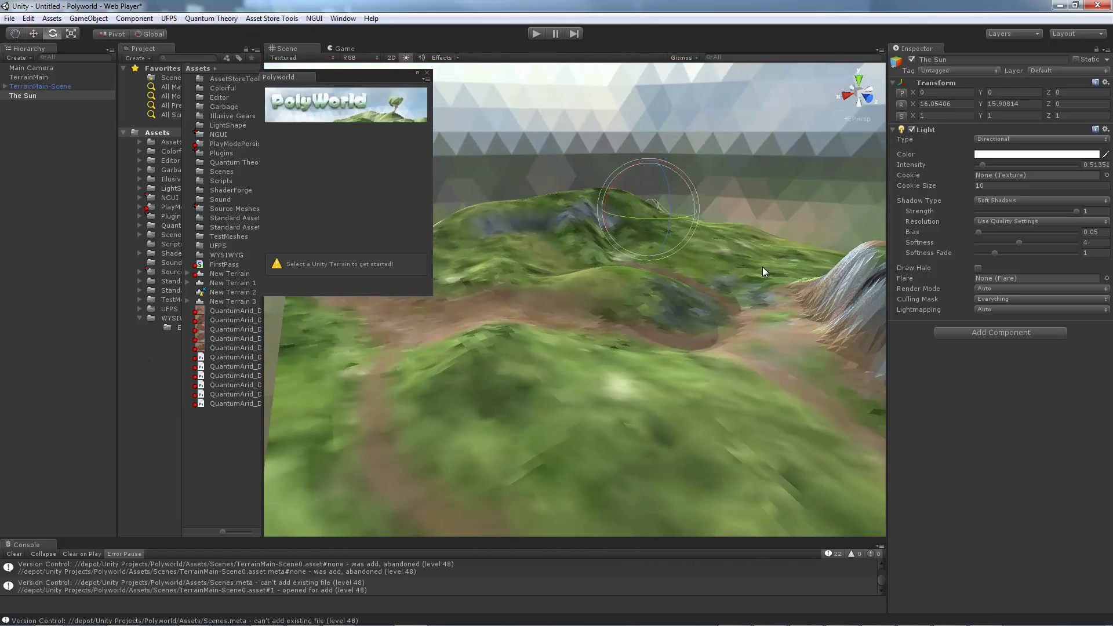
left_click(577, 312)
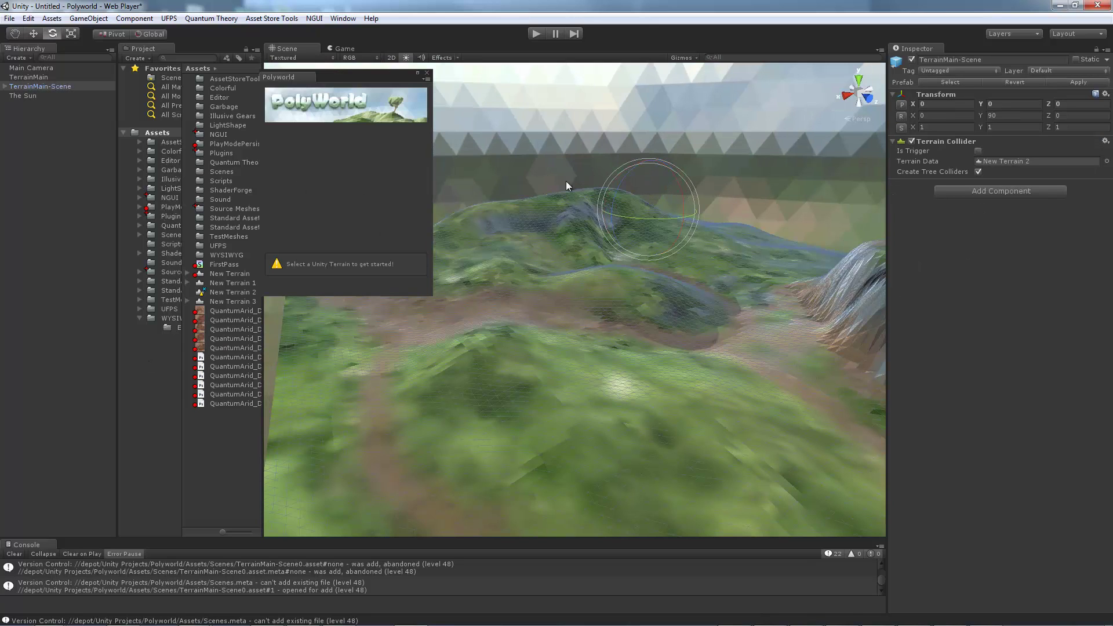
Select TerrainMain and tick Hide Associated Mesh to show the textured terrain
left_click(49, 77)
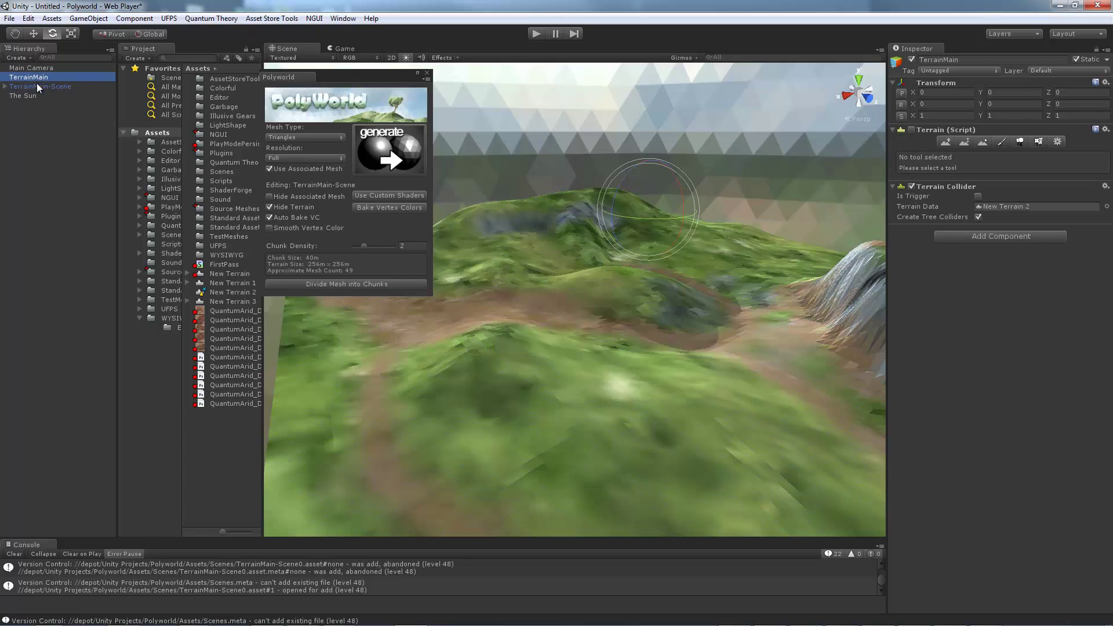
right_click_drag(678, 298, 634, 298)
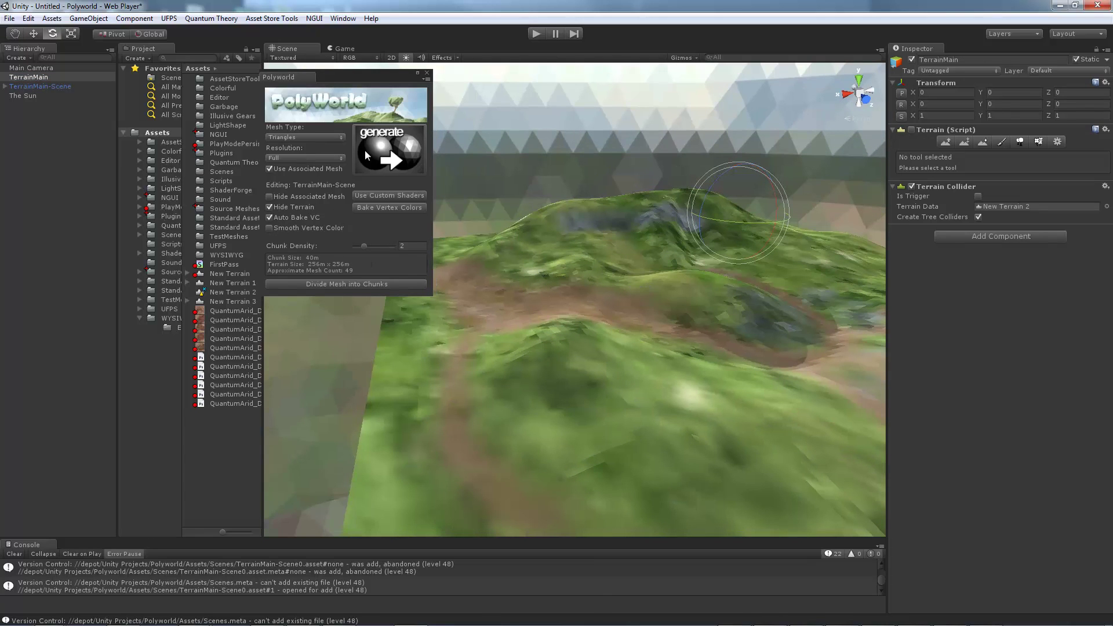
left_click(269, 196)
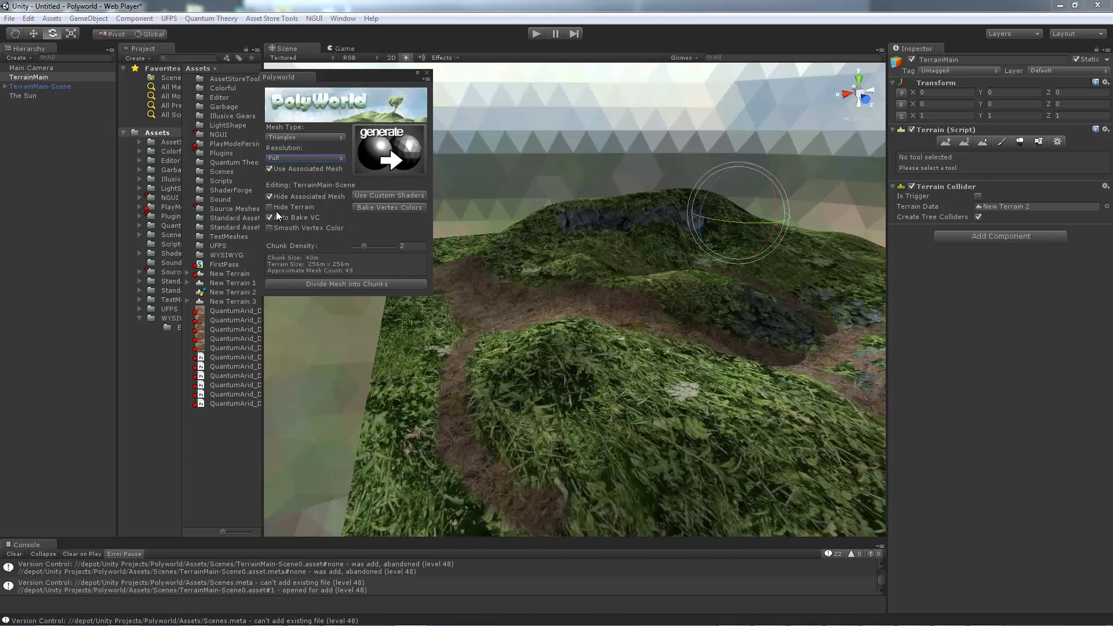
In Paint Texture, choose Edit Textures > Add Texture and bring up the texture picker
left_click(1001, 141)
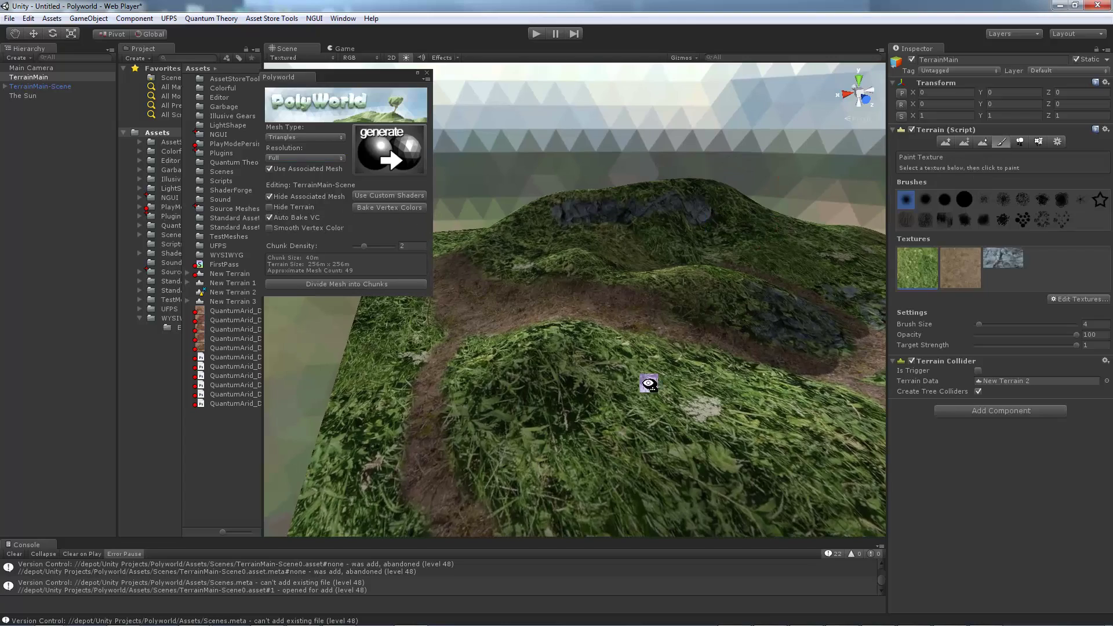
mouse_move(653, 385)
right_mouse_down()
mouse_move(705, 360)
mouse_move(485, 365)
mouse_move(617, 341)
mouse_move(522, 348)
mouse_move(641, 353)
mouse_move(696, 337)
right_mouse_up()
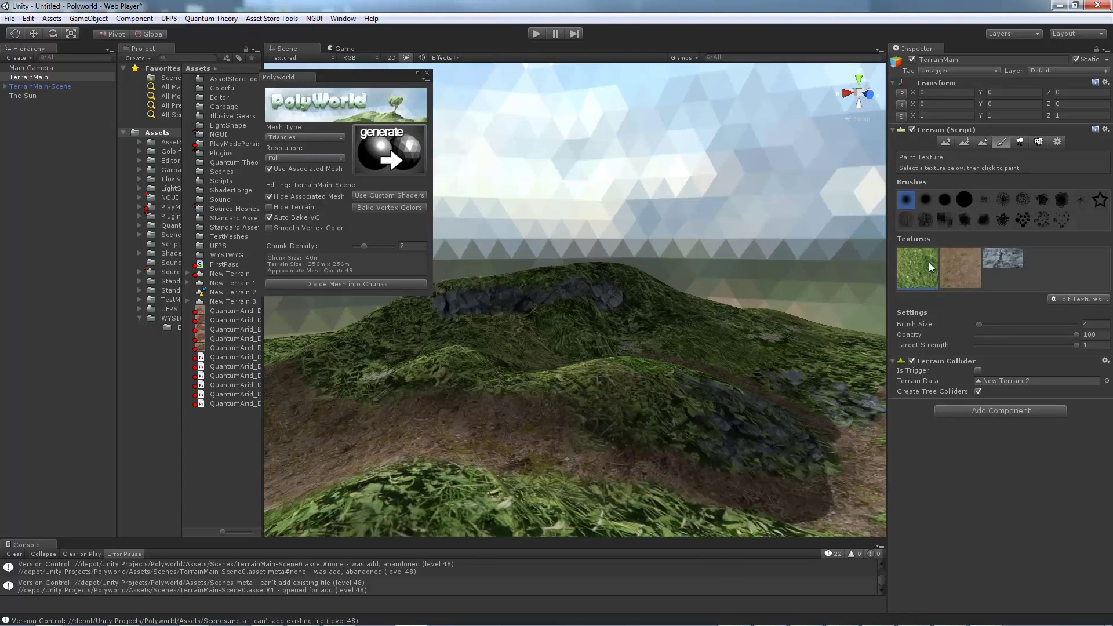
left_click(1071, 299)
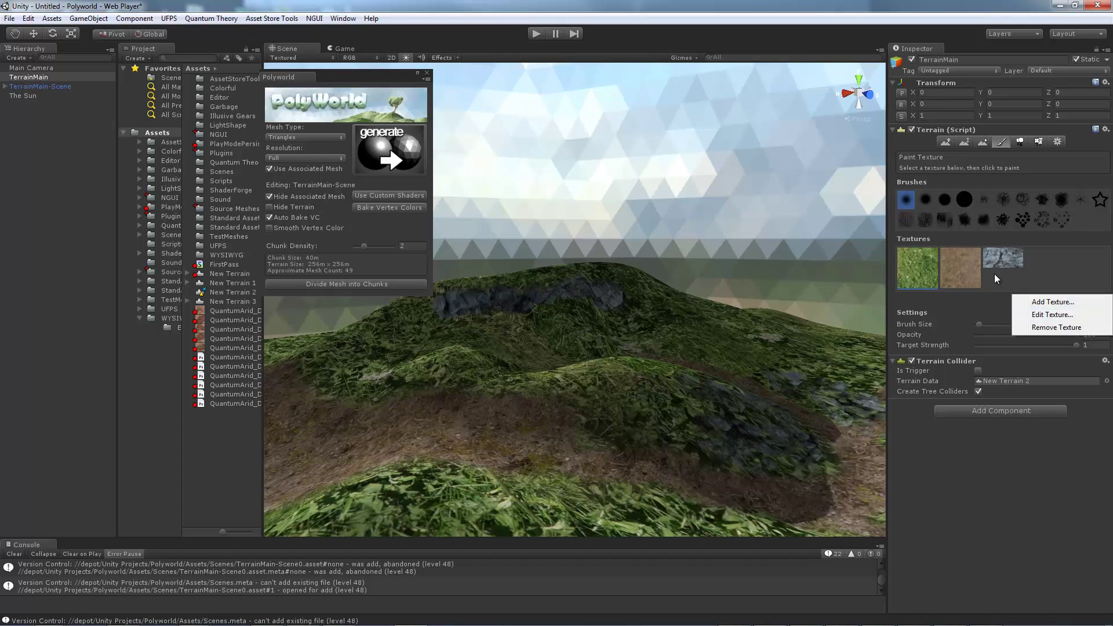
left_click(1053, 302)
left_click(655, 306)
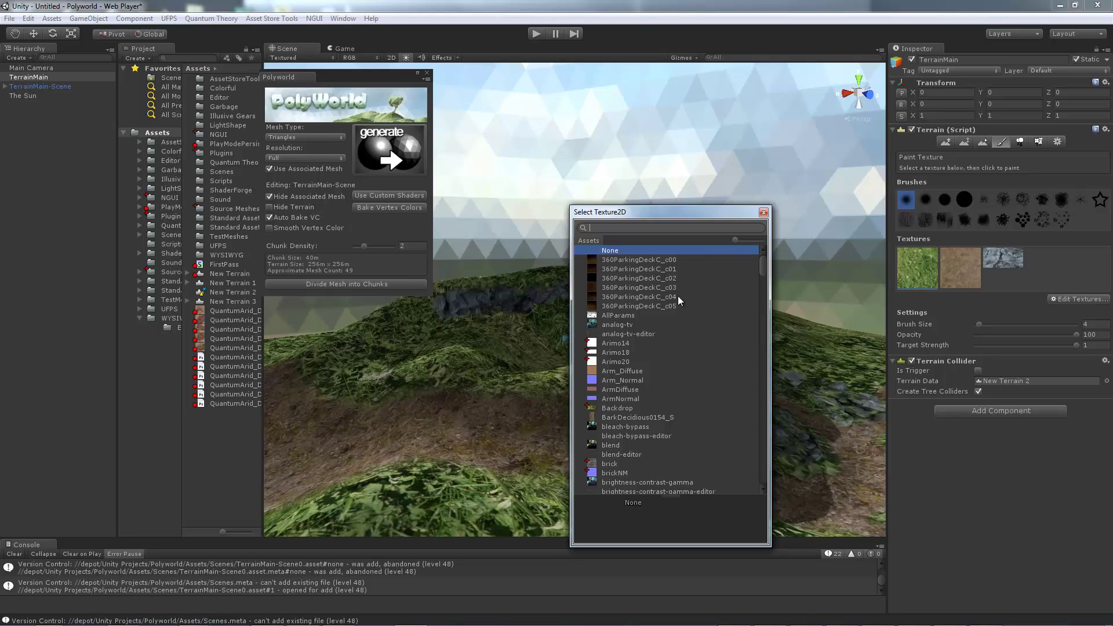
Add the Grass&Rock texture to the terrain's paint textures
type("rock")
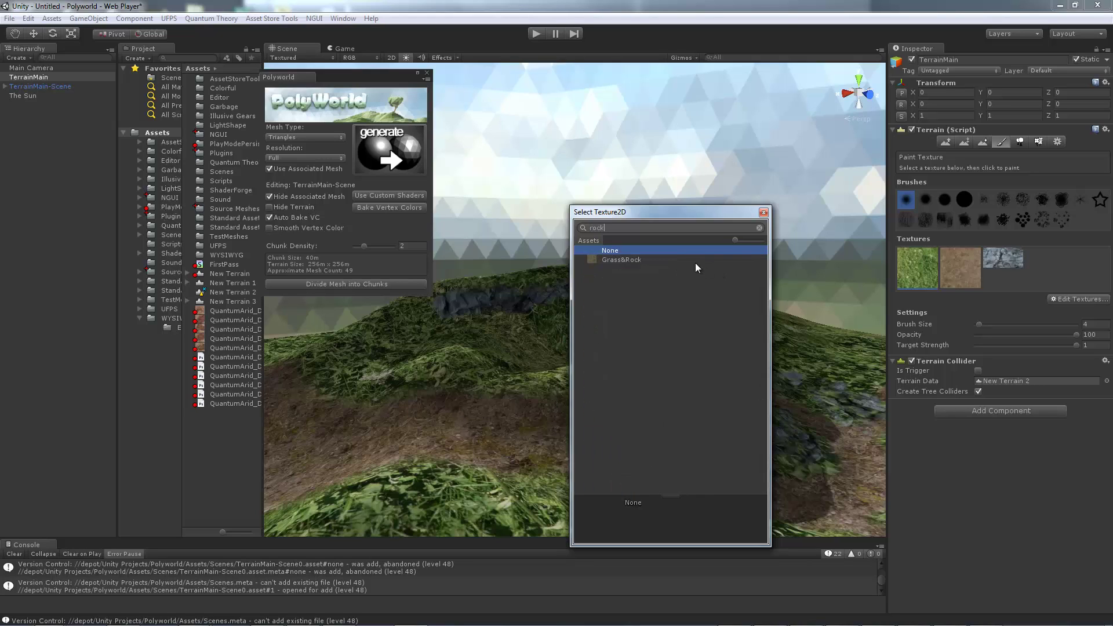
double_click(650, 259)
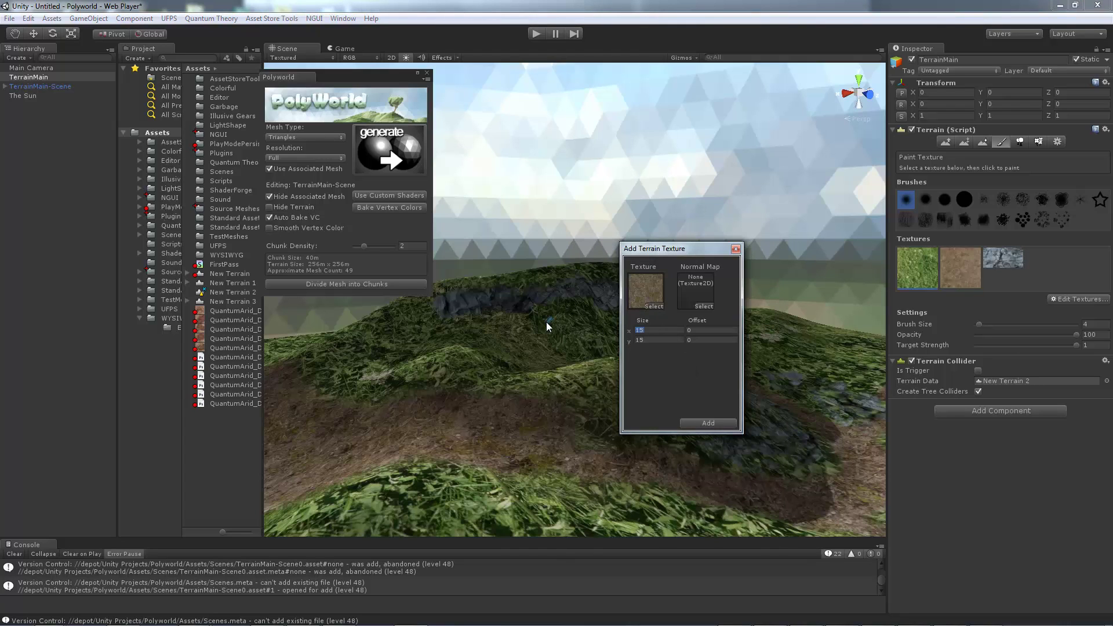
left_click(721, 424)
Add Swatch_BlueLight as a new terrain texture
left_click(1055, 301)
left_click(1042, 306)
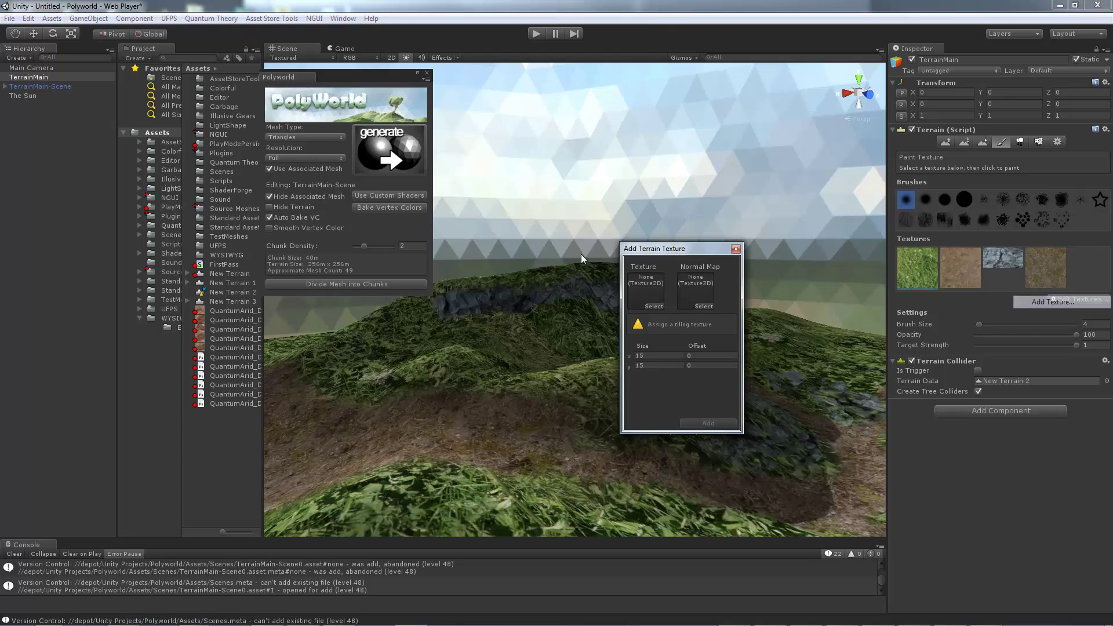
left_click(653, 305)
type("sw")
left_click(626, 296)
double_click(629, 287)
left_click(702, 422)
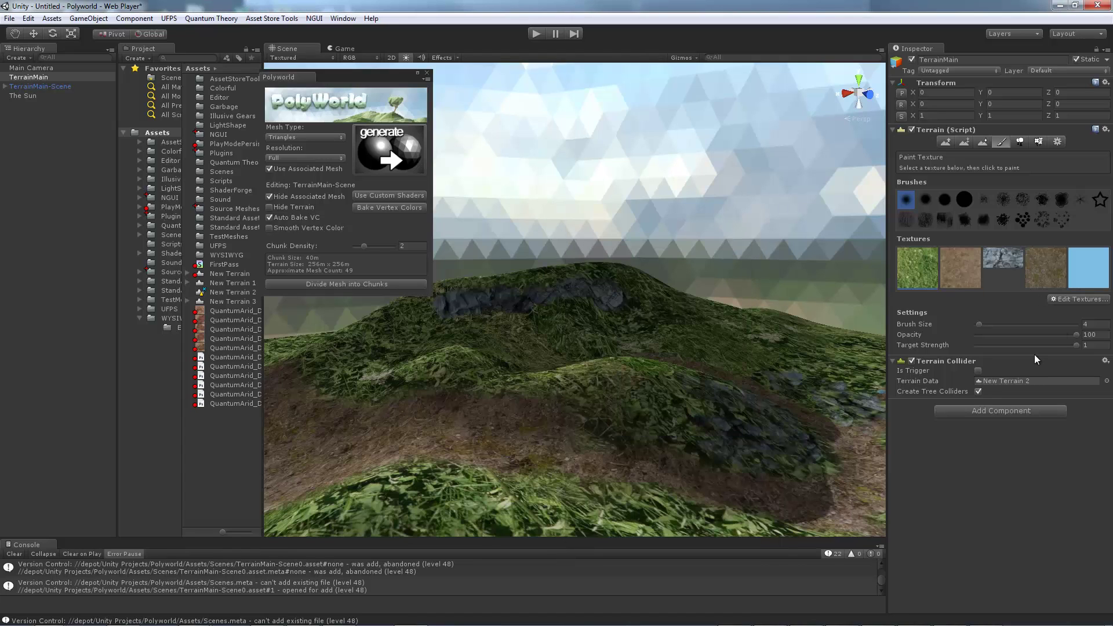
Add Swatch_Orange as another terrain texture
left_click(1073, 298)
left_click(1049, 305)
left_click(651, 306)
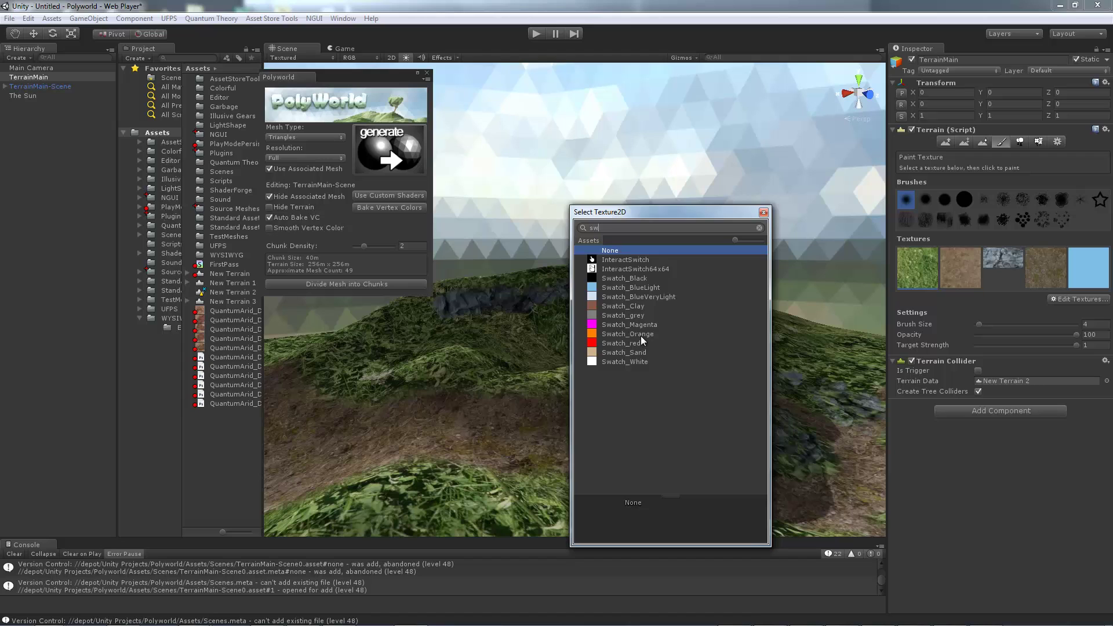
double_click(639, 334)
left_click(701, 419)
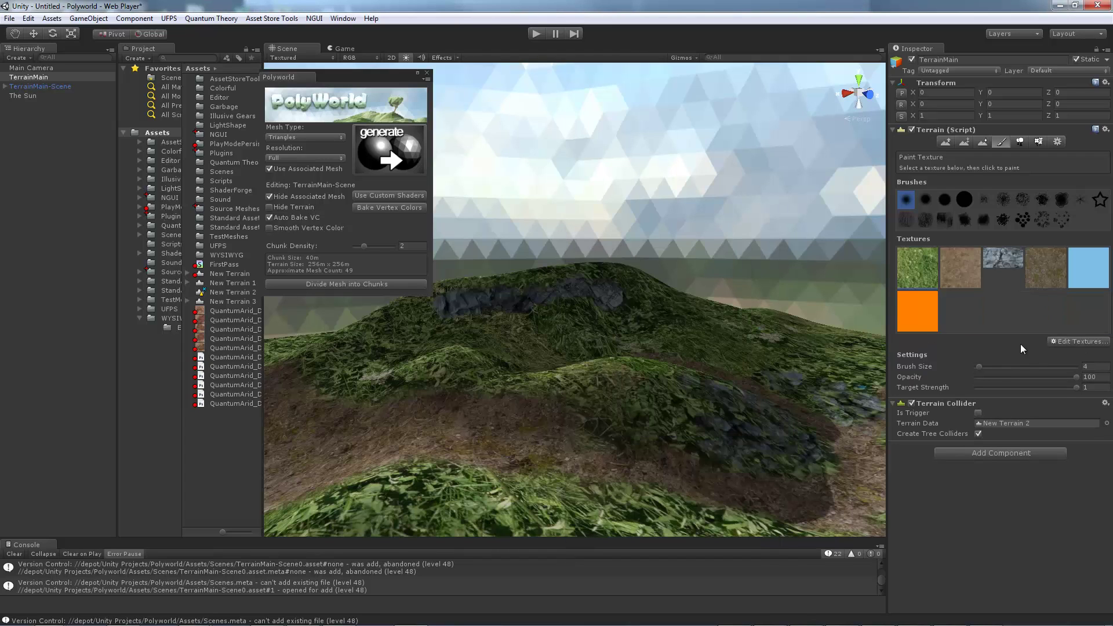
Add Swatch_Clay as the seventh terrain texture, tiled 15 × 15
left_click(1063, 341)
left_click(1049, 348)
left_click(654, 307)
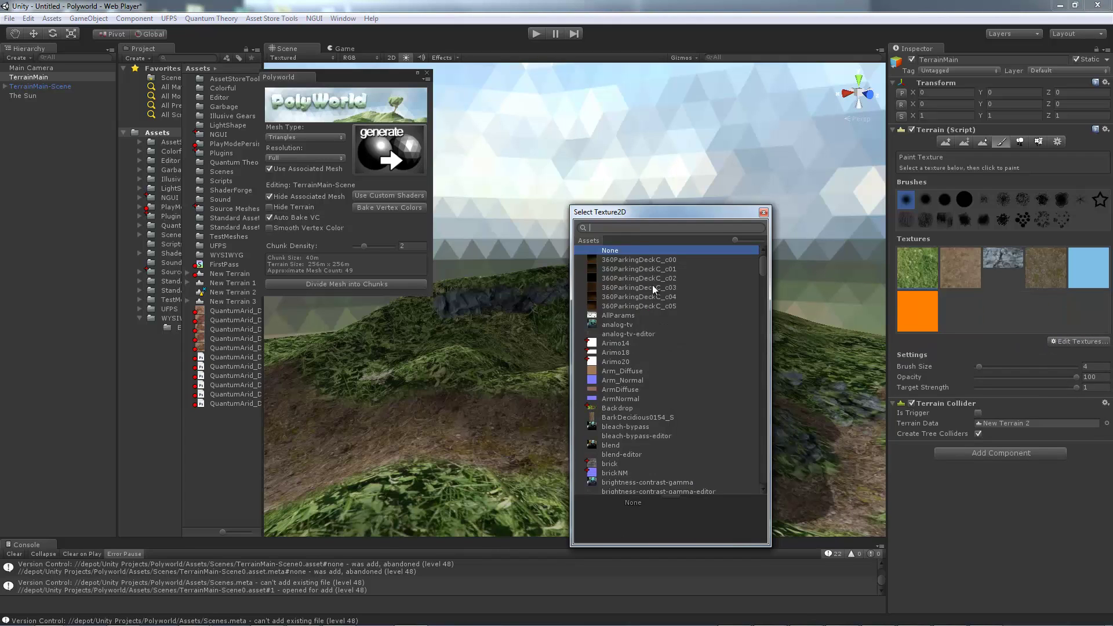
type("sw")
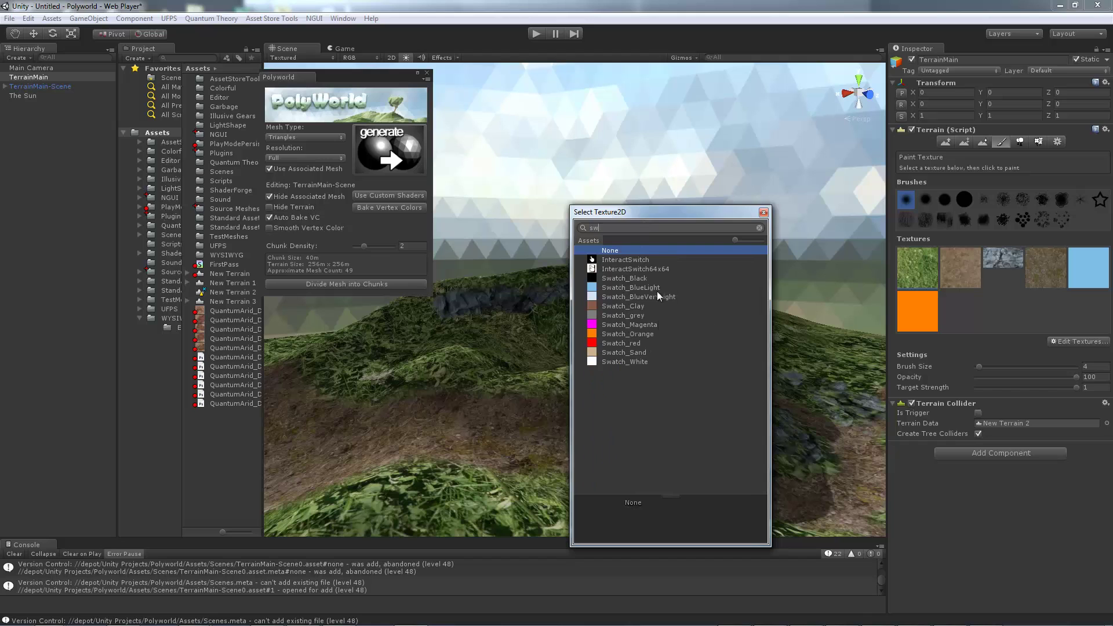
double_click(621, 306)
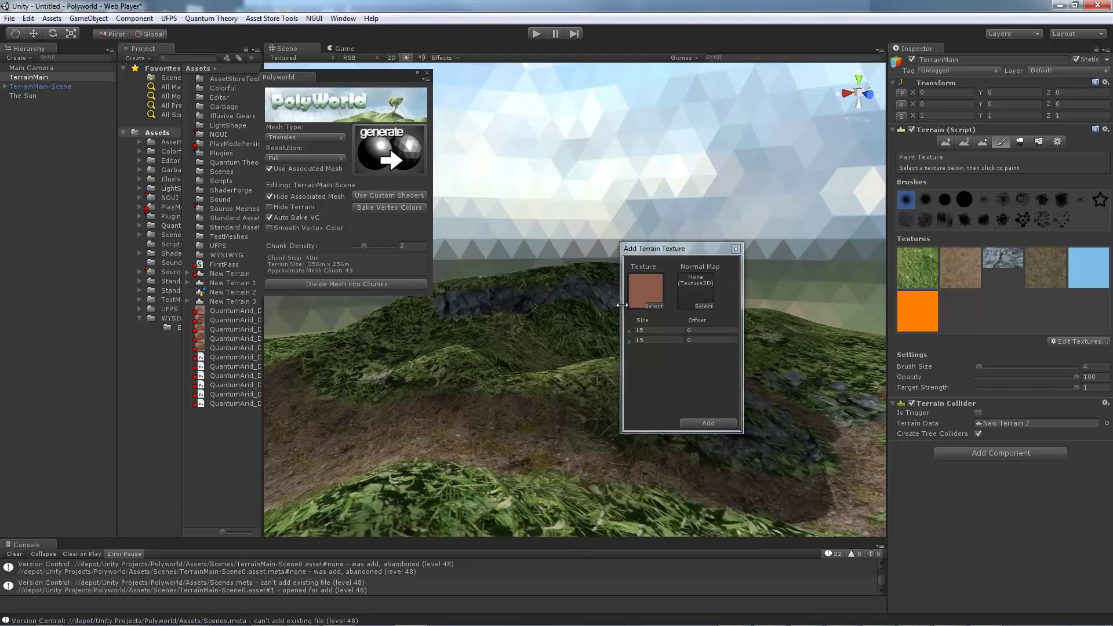
left_click(710, 422)
left_click_drag(712, 406, 603, 388, "alt")
scroll(617, 380, "up", 5)
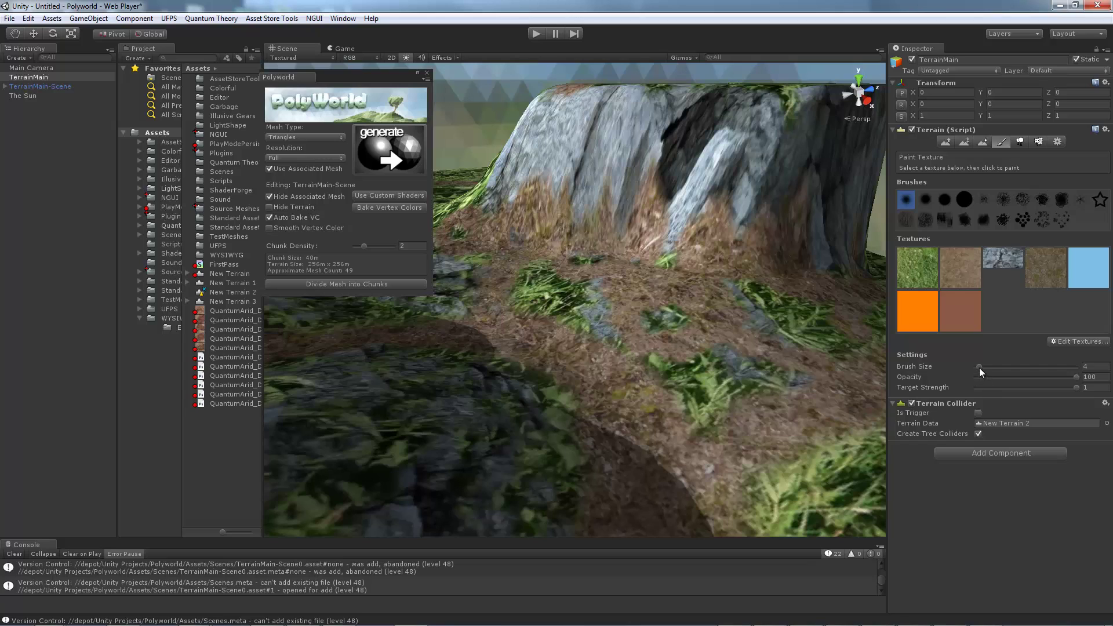
Set the paint brush size to 12 and target strength to about 0.178
left_click_drag(980, 367, 991, 370)
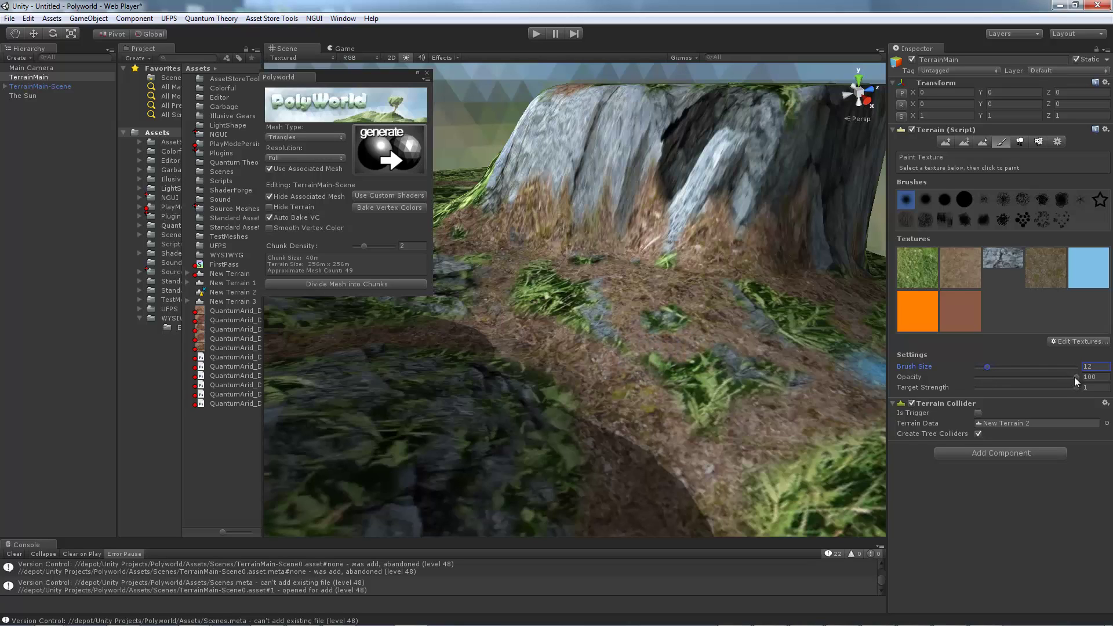
mouse_move(1073, 377)
left_mouse_down()
mouse_move(982, 375)
mouse_move(1076, 377)
mouse_move(985, 387)
left_mouse_up()
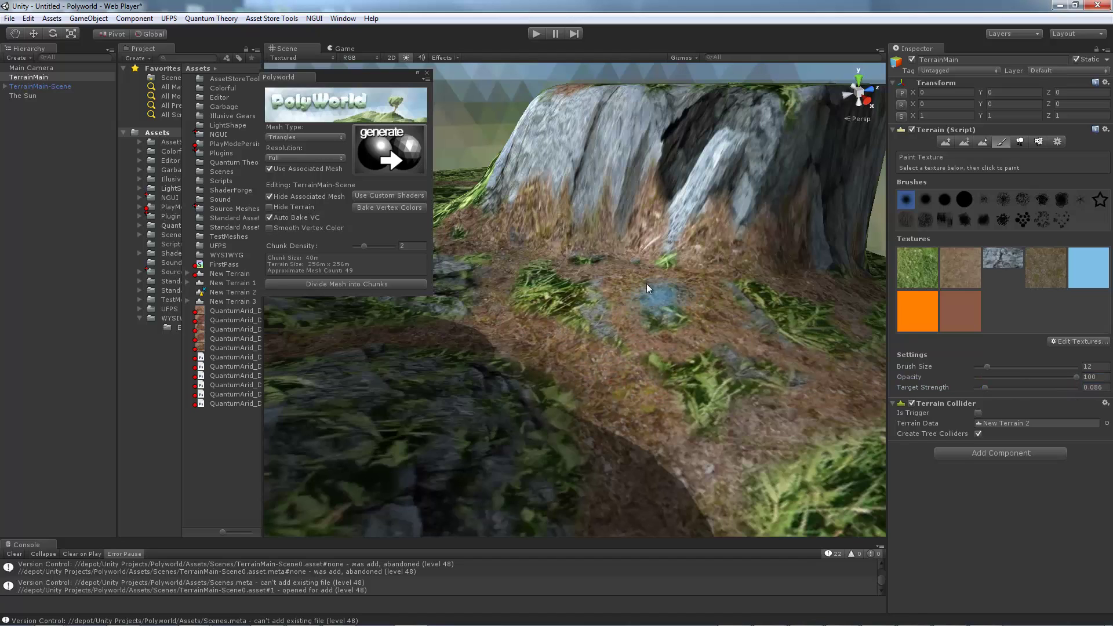
left_click(986, 387)
left_click_drag(988, 387, 995, 388)
mouse_move(641, 297)
left_mouse_down("alt")
mouse_move(542, 368)
mouse_move(576, 343)
mouse_move(459, 360)
mouse_move(611, 331)
left_mouse_up("alt")
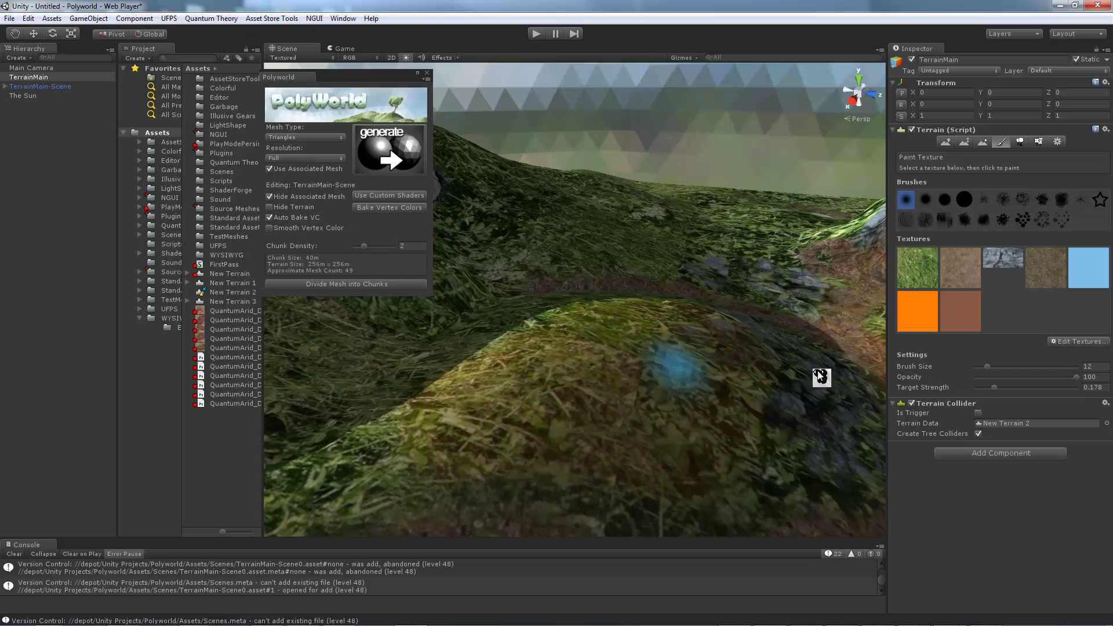
Raise target strength to 0.525 and paint brown clay texture over the grey cliff face
mouse_move(852, 365)
left_mouse_down("alt")
mouse_move(621, 236)
mouse_move(685, 204)
mouse_move(879, 199)
left_mouse_up("alt")
mouse_move(499, 293)
left_mouse_down()
mouse_move(636, 328)
mouse_move(554, 312)
left_mouse_up()
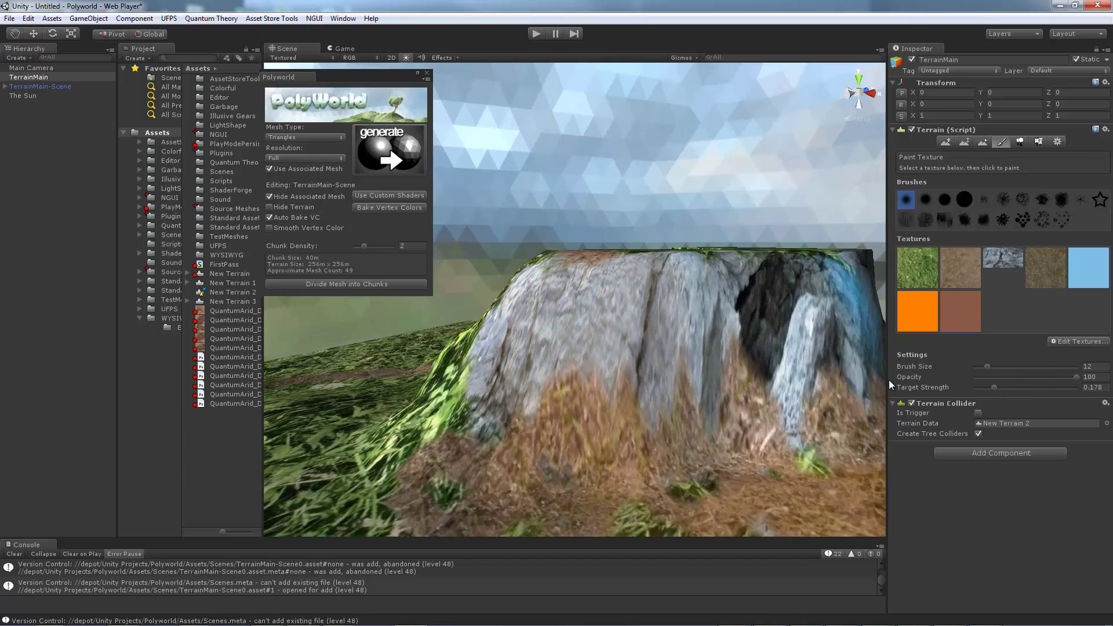
left_click_drag(744, 364, 1111, 387, "alt")
left_click(998, 388)
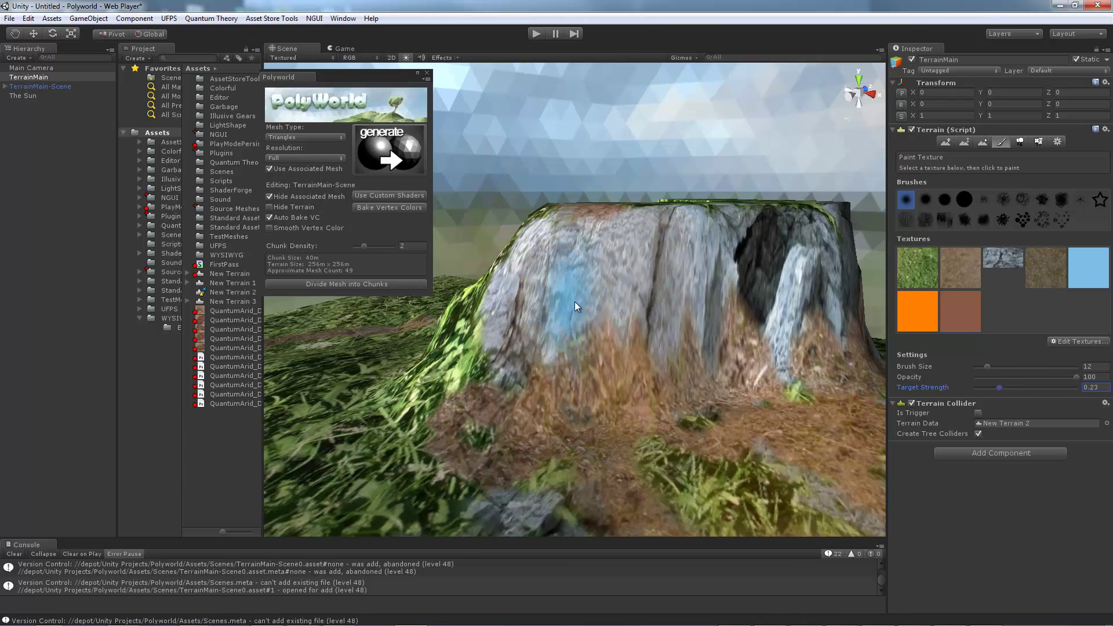
left_click_drag(999, 388, 1029, 388)
mouse_move(511, 273)
left_mouse_down()
mouse_move(622, 270)
mouse_move(538, 307)
mouse_move(594, 224)
mouse_move(632, 266)
left_mouse_up()
mouse_move(603, 354)
left_mouse_down("alt")
mouse_move(567, 373)
mouse_move(589, 348)
mouse_move(644, 324)
mouse_move(583, 303)
mouse_move(569, 325)
mouse_move(499, 308)
mouse_move(537, 388)
mouse_move(545, 298)
mouse_move(624, 347)
left_mouse_up("alt")
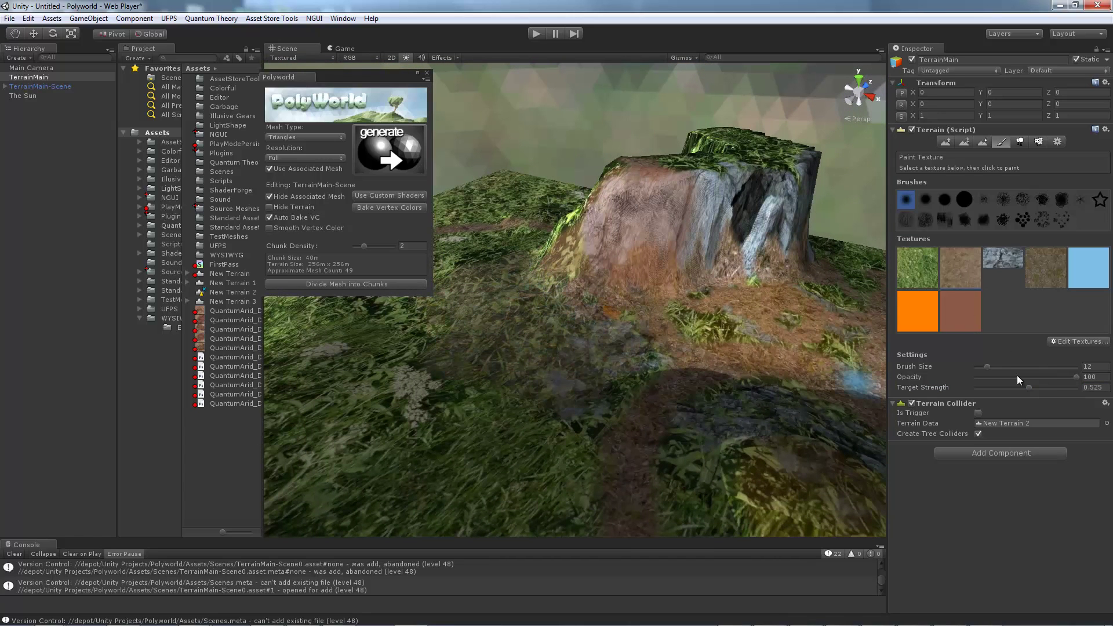
Raise target strength to nearly full and paint dirt texture along the ground path
left_click_drag(1035, 392, 1078, 389)
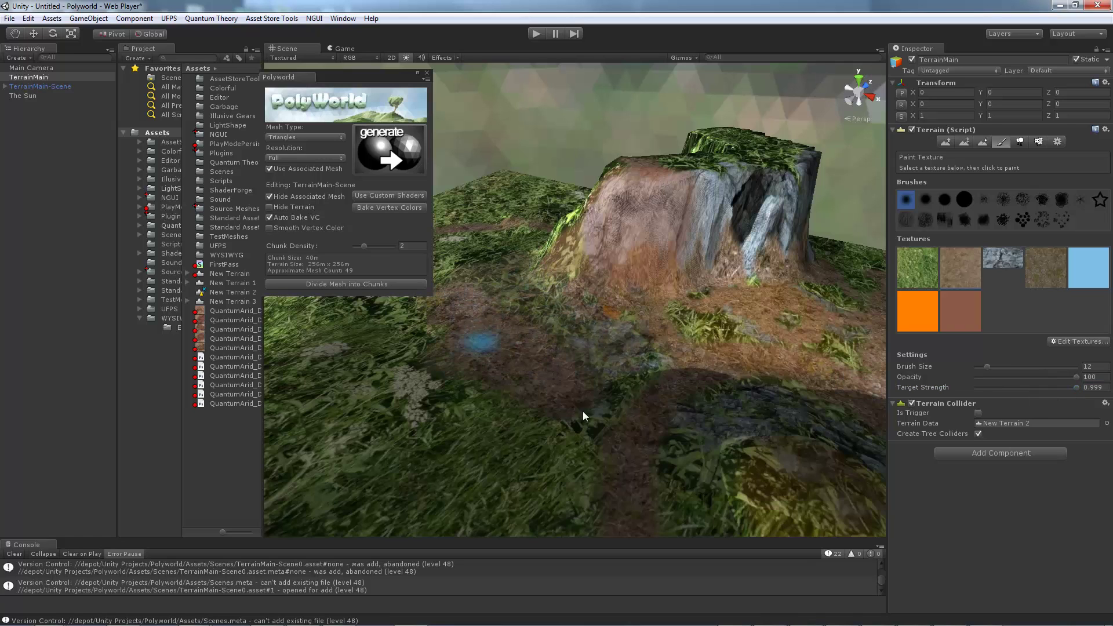
scroll(473, 378, "up", 3)
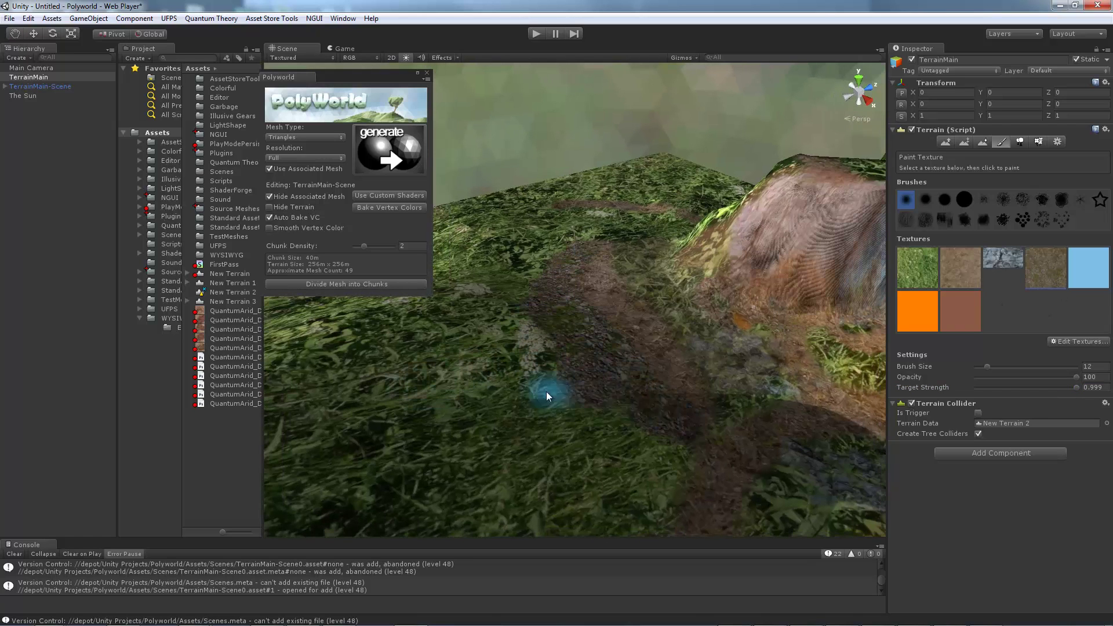
scroll(531, 387, "up", 3)
left_click_drag(510, 452, 570, 335, "alt")
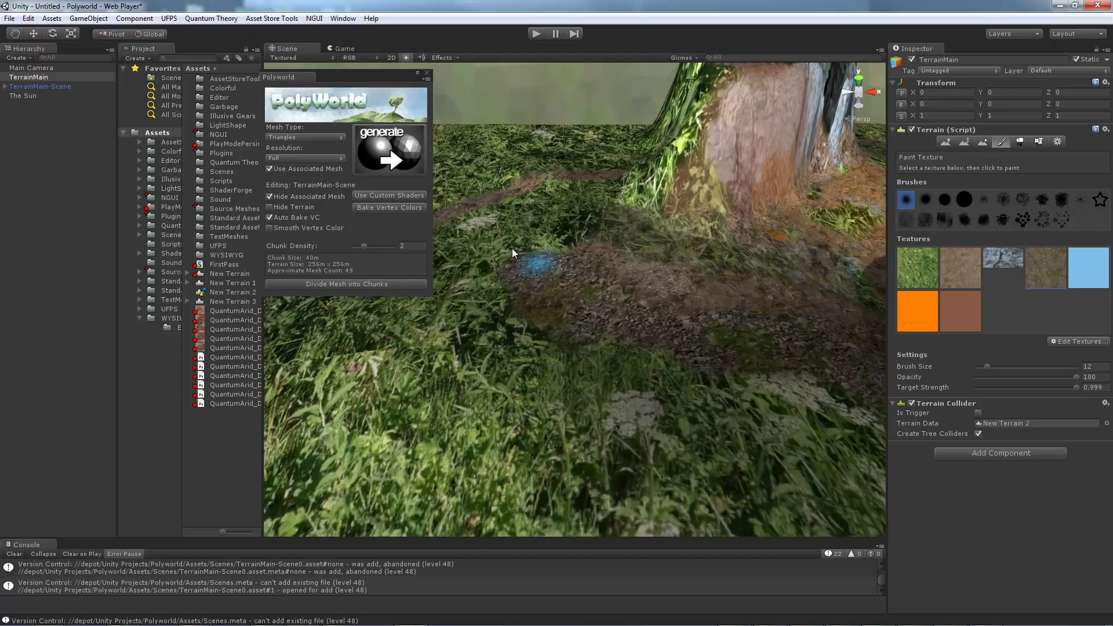
mouse_move(496, 246)
left_mouse_down()
mouse_move(524, 236)
mouse_move(560, 202)
left_mouse_up()
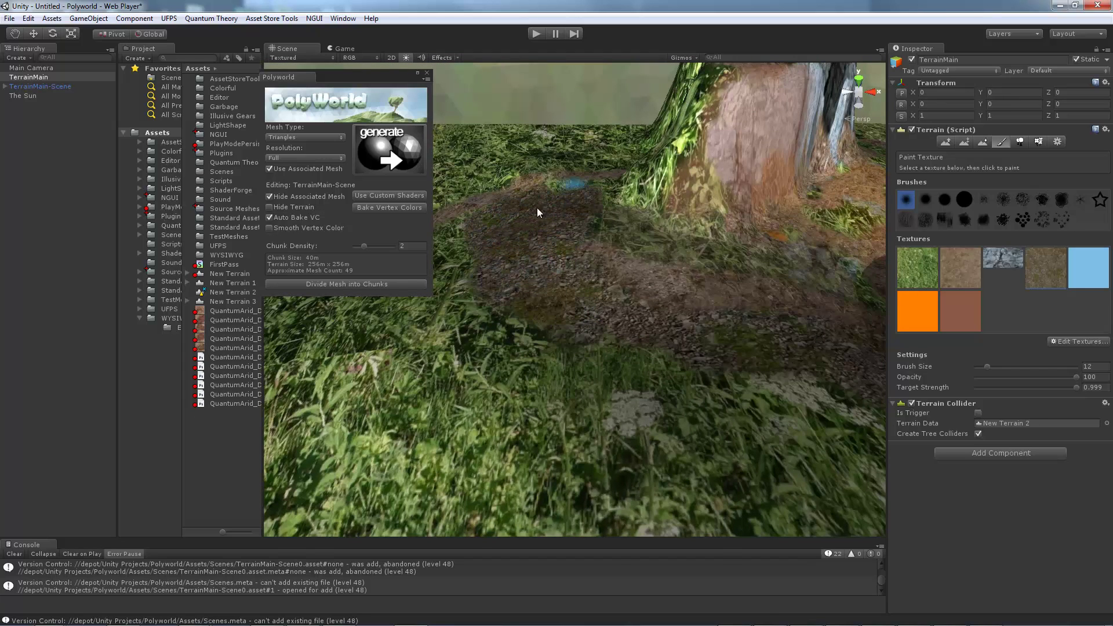
scroll(541, 211, "down", 5)
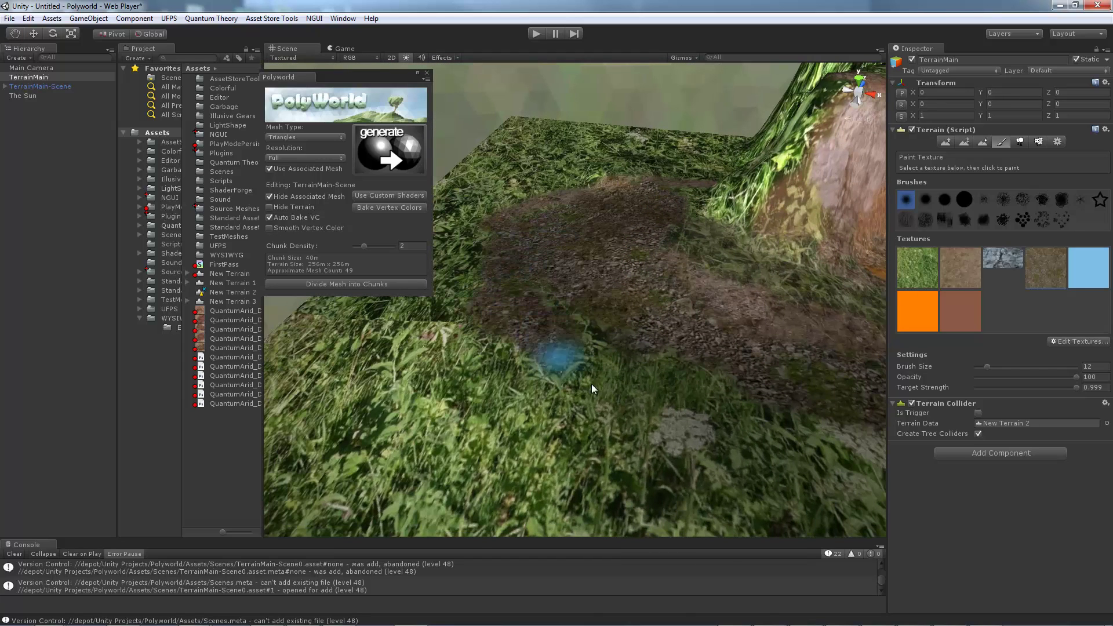
left_click_drag(639, 368, 537, 321, "alt")
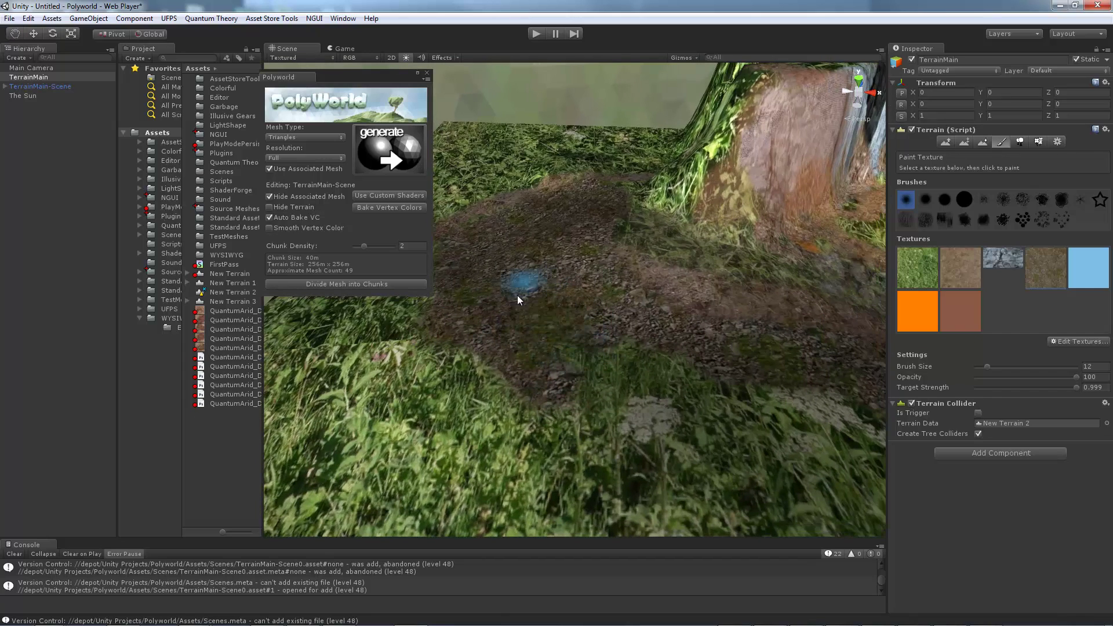
Regenerate the PolyWorld mesh from the repainted terrain and hide the original terrain
left_click(394, 156)
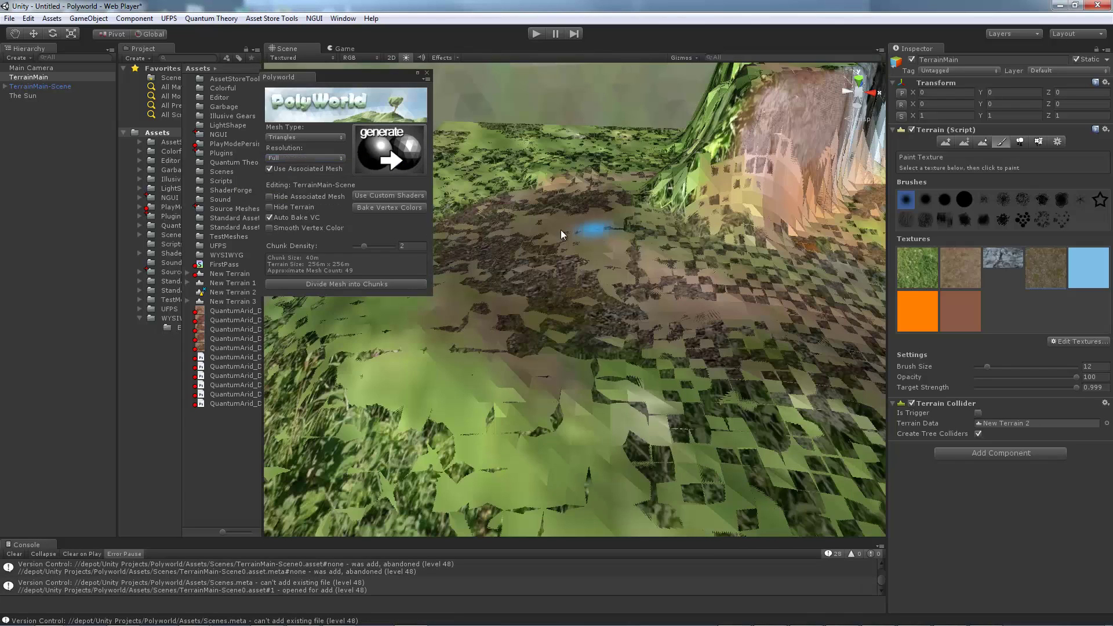
left_click(269, 207)
right_click_drag(596, 343, 361, 163)
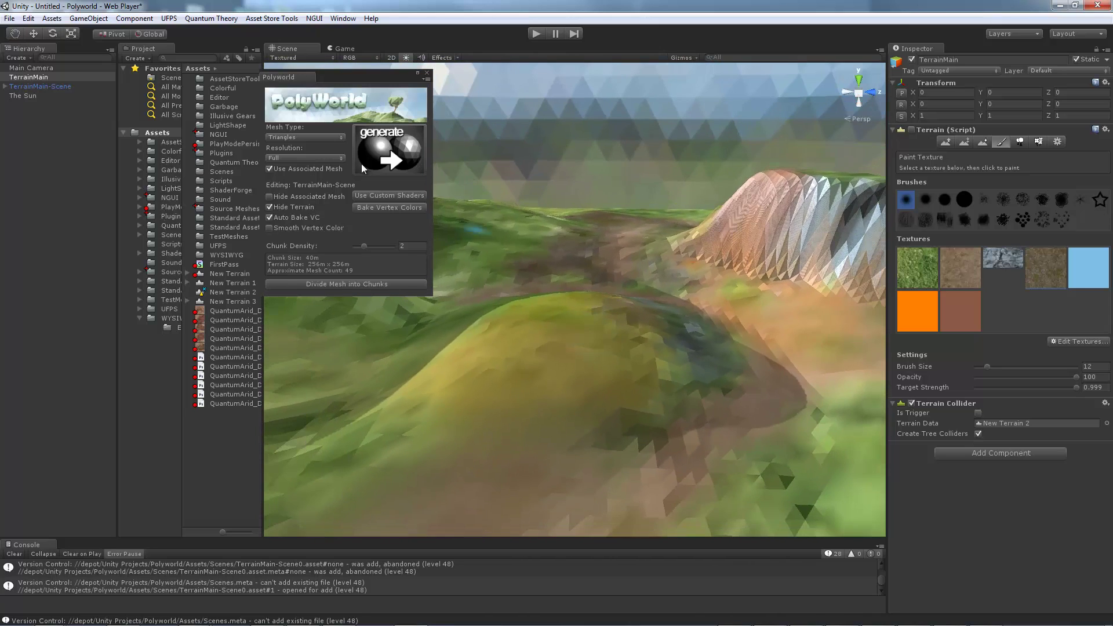
Show the terrain instead of the mesh and select Raise/Lower Terrain with a soft brush at opacity 5
left_click(270, 196)
left_click(945, 141)
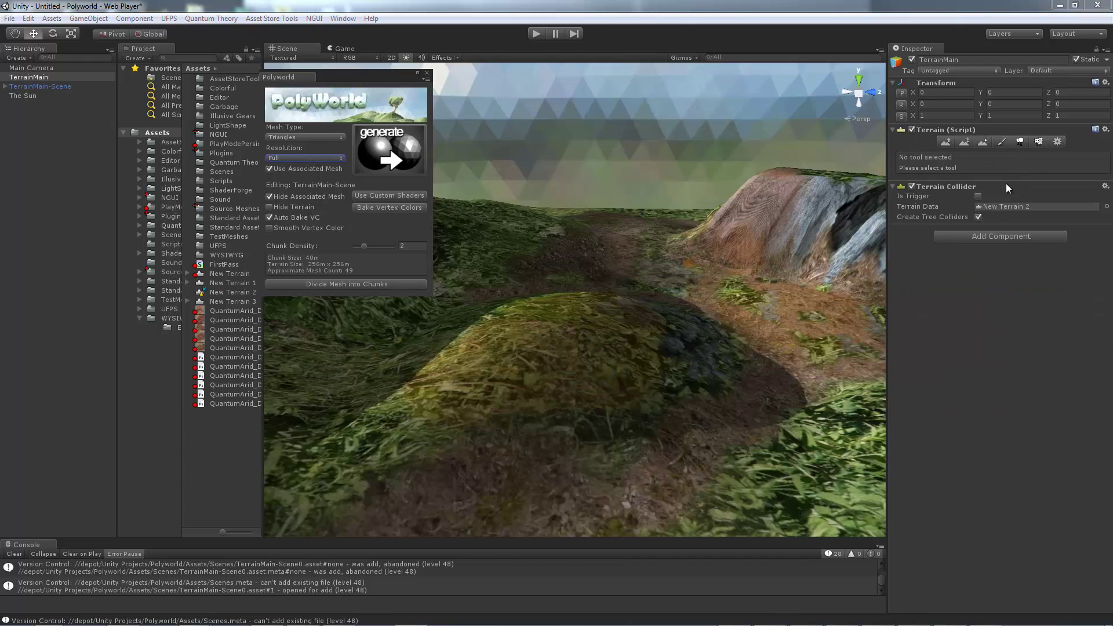
left_click(1062, 220)
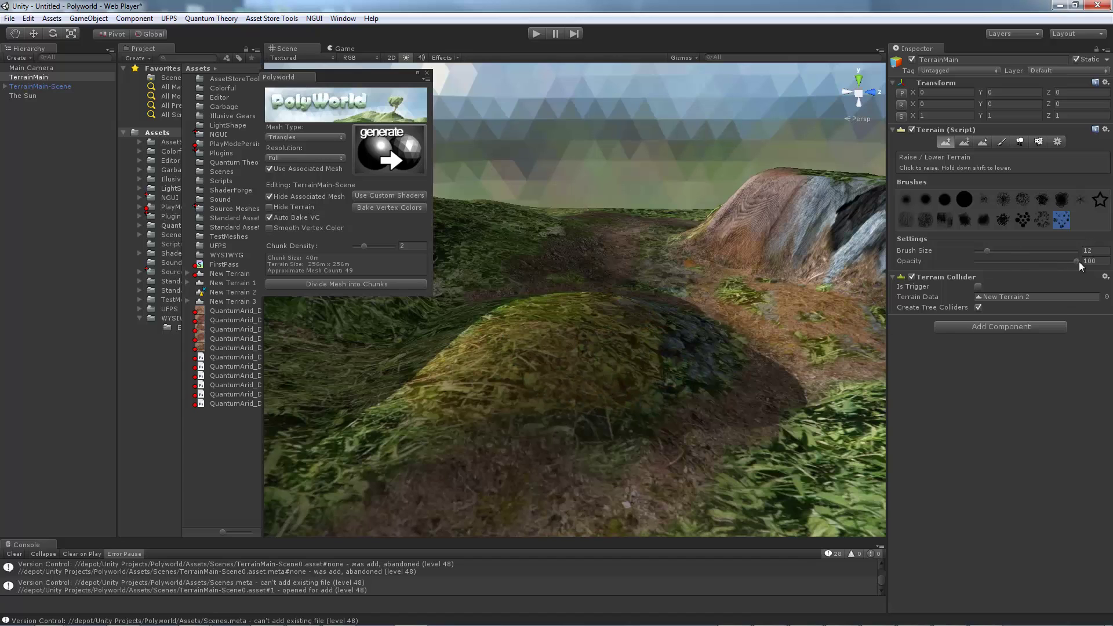
left_click_drag(1078, 262, 983, 261)
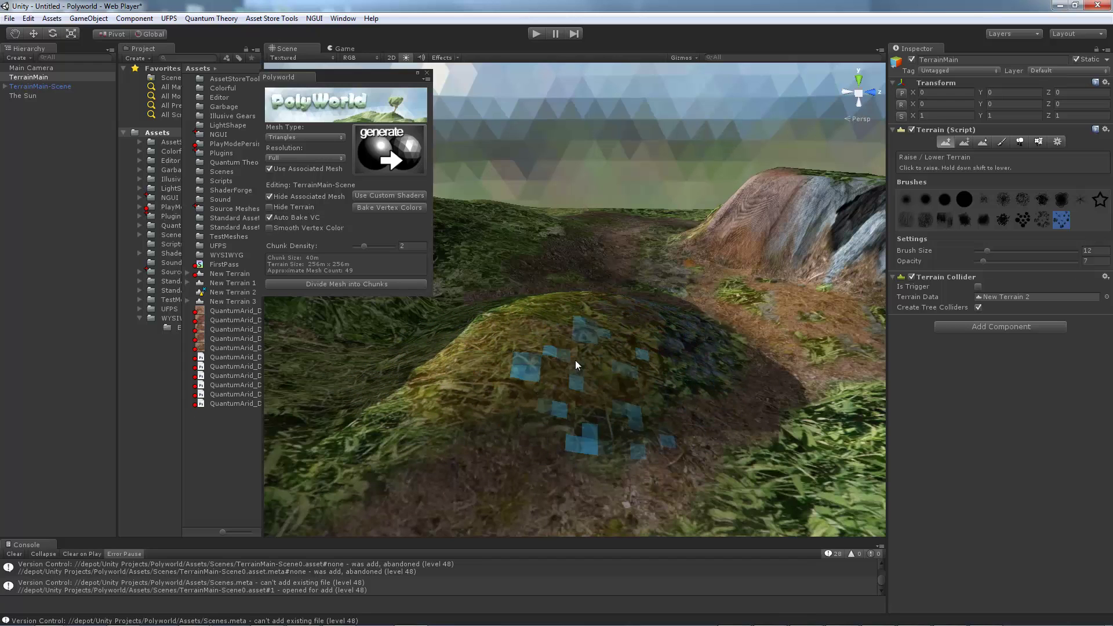
Show the low-poly mesh with rebaked vertex colours and hide the original terrain
key("w")
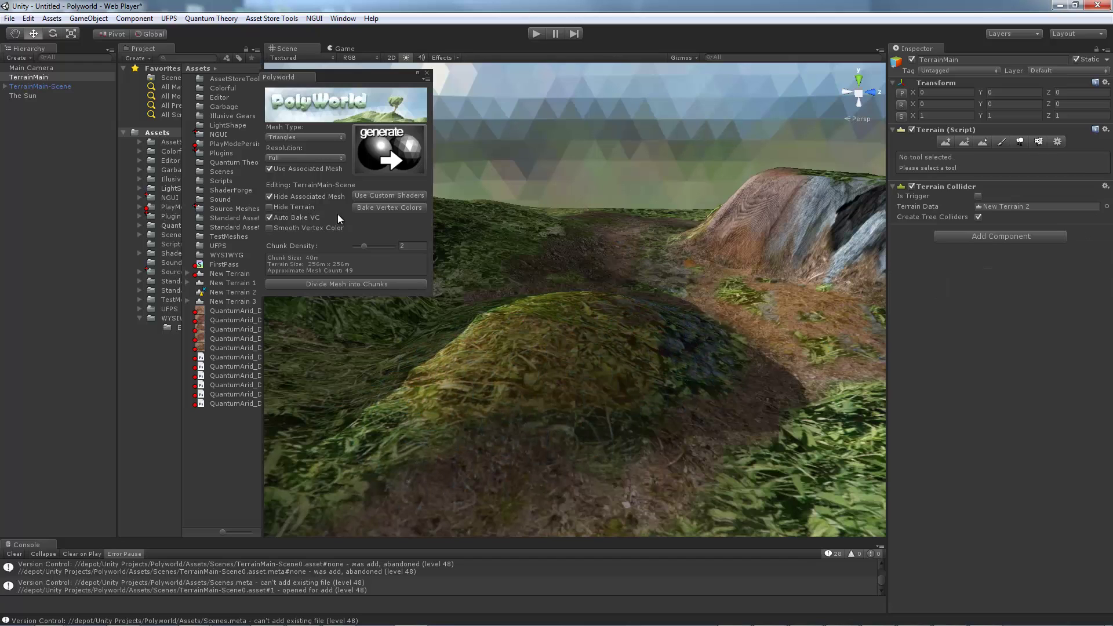
left_click(282, 198)
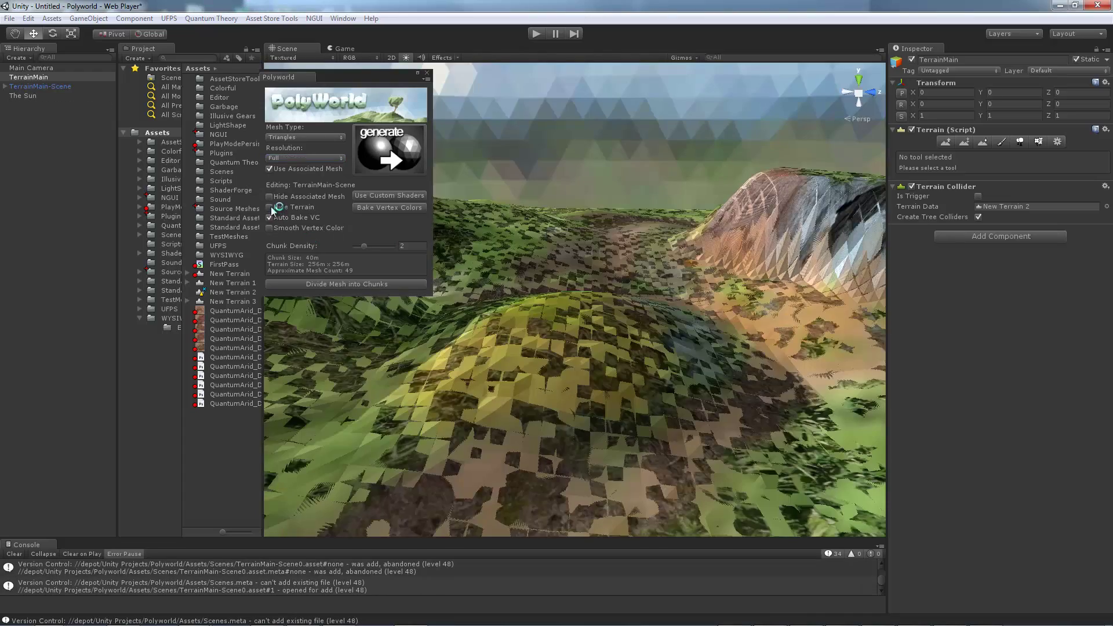
left_click(269, 207)
left_click_drag(566, 326, 581, 346)
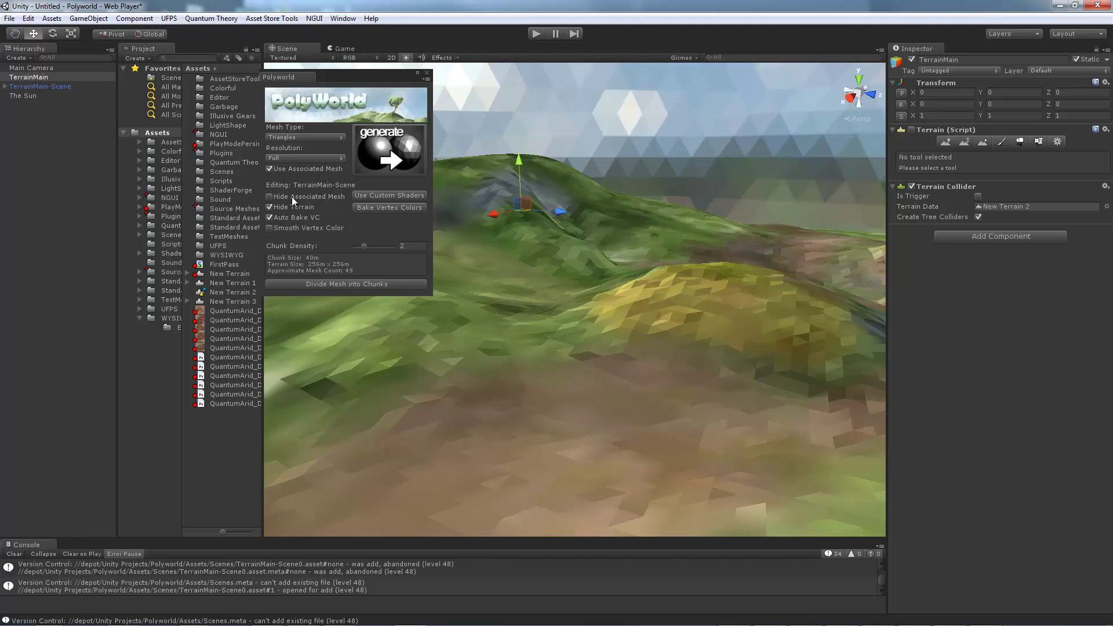
Set PolyWorld resolution to Half, regenerate the mesh, and hide the terrain again
left_click(286, 158)
left_click(290, 177)
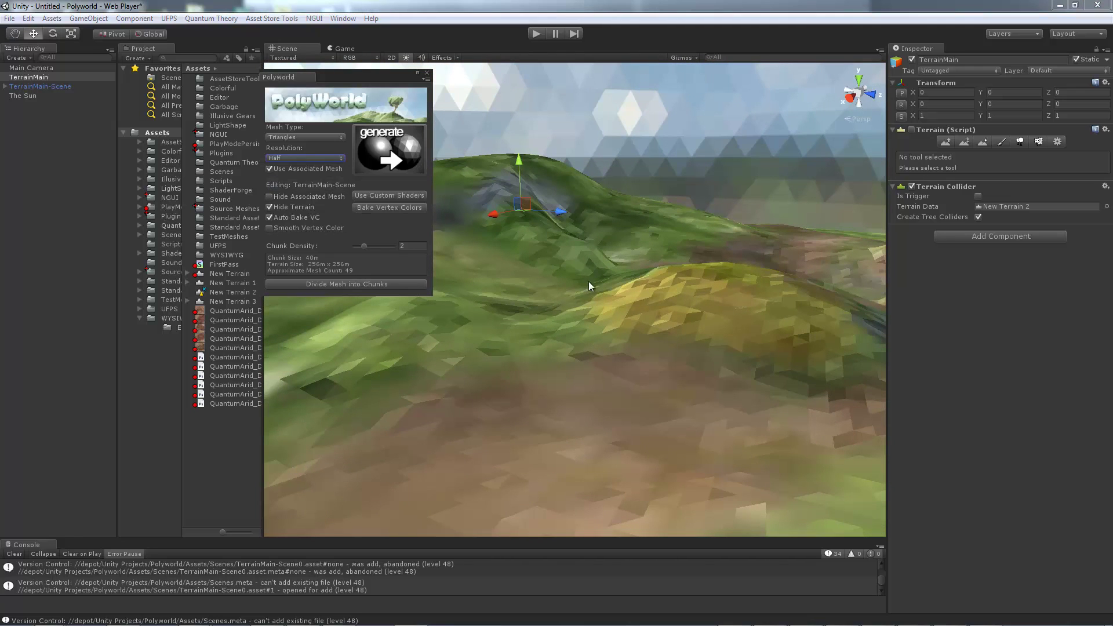
left_click(270, 207)
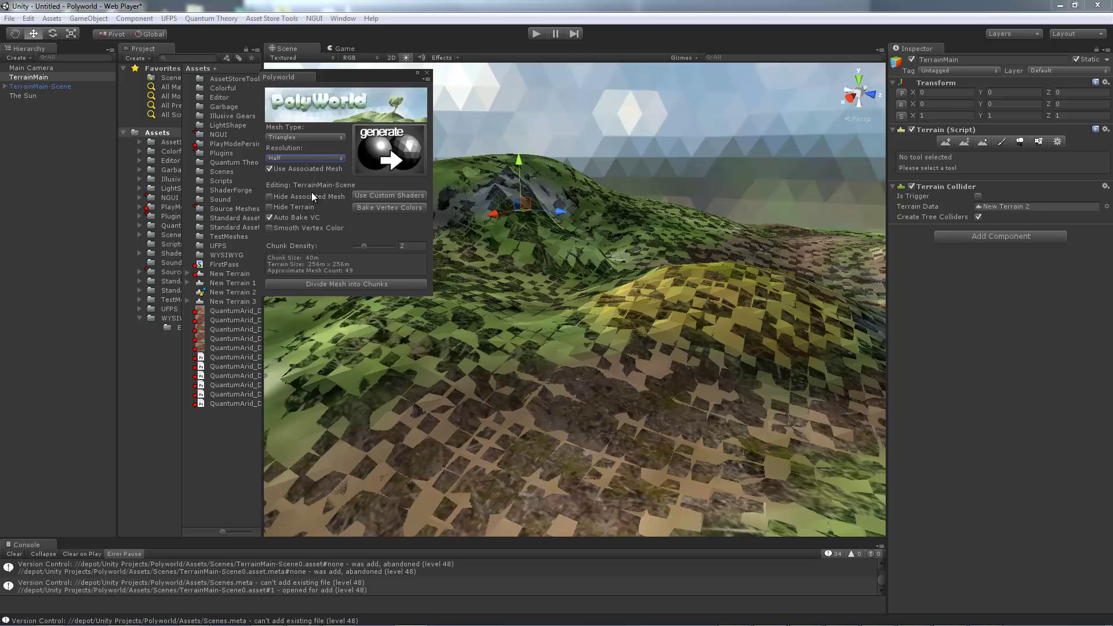
left_click(393, 162)
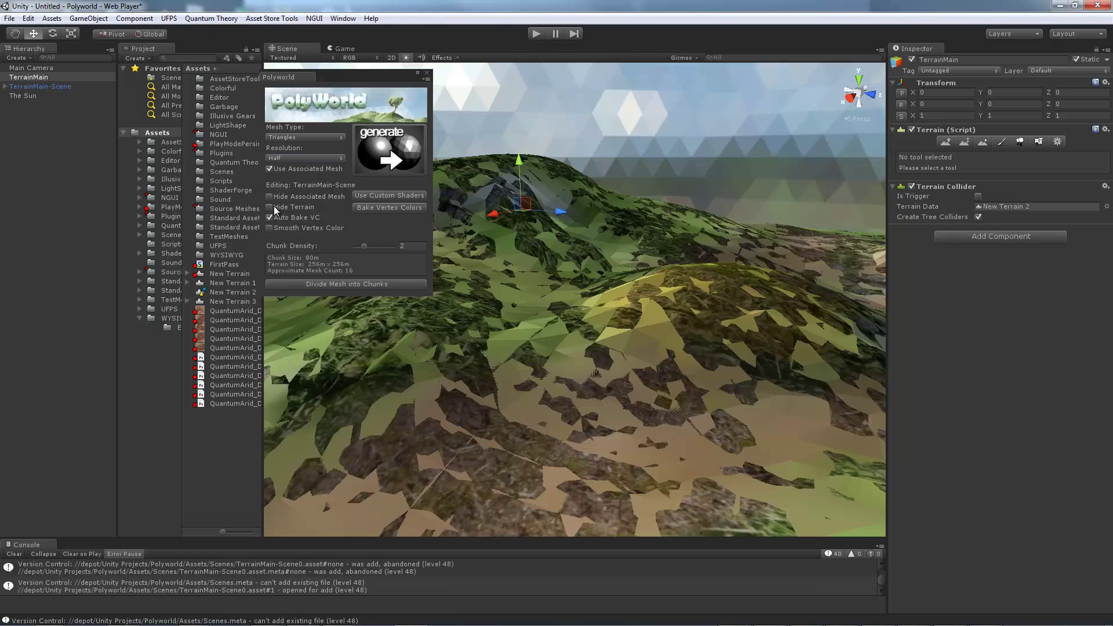
left_click(270, 207)
mouse_move(684, 343)
left_mouse_down("alt")
mouse_move(790, 323)
mouse_move(680, 363)
mouse_move(430, 371)
mouse_move(629, 293)
mouse_move(569, 325)
mouse_move(707, 334)
mouse_move(785, 368)
mouse_move(756, 398)
mouse_move(698, 417)
left_mouse_up("alt")
Rebuild the mesh at Quarter resolution as 4 chunks of 160 m, then hide the terrain
key("w")
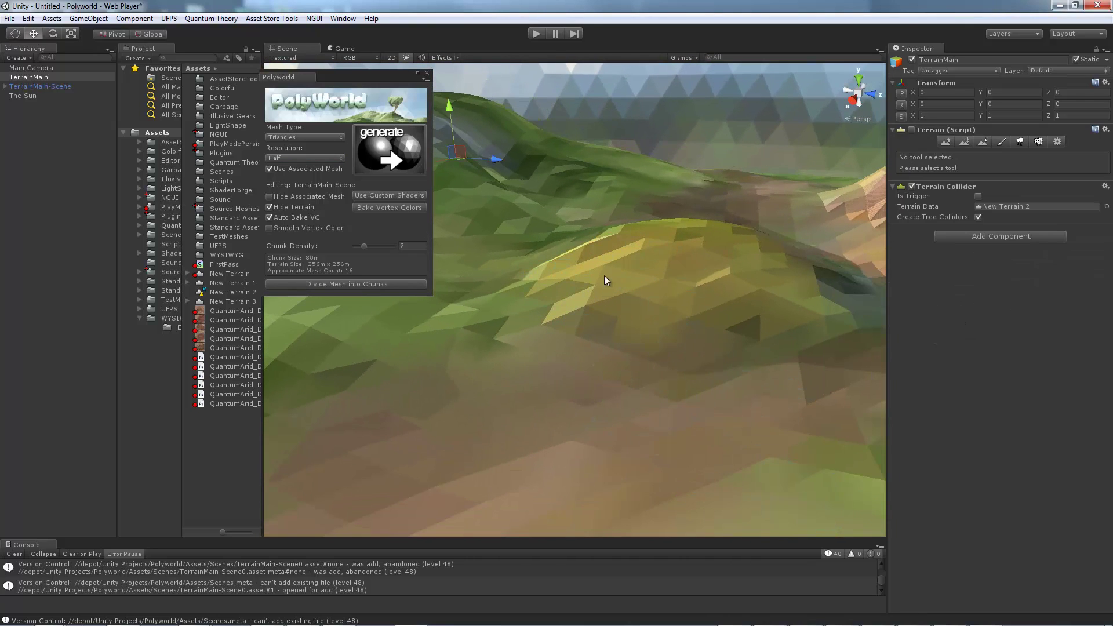
left_click(307, 156)
left_click(277, 200)
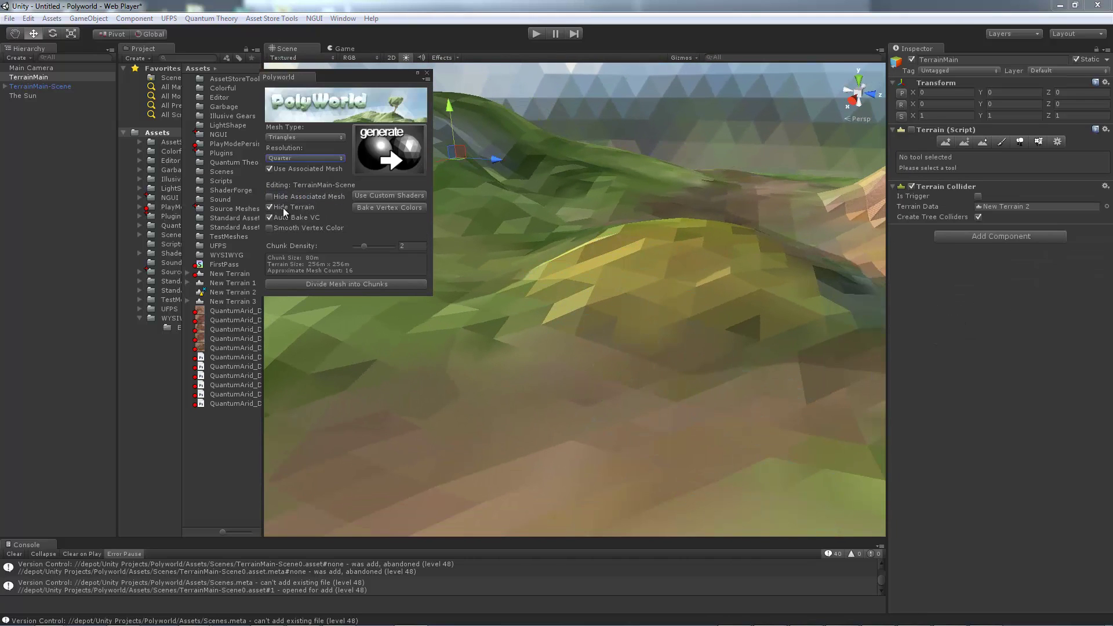
left_click(298, 207)
left_click(384, 151)
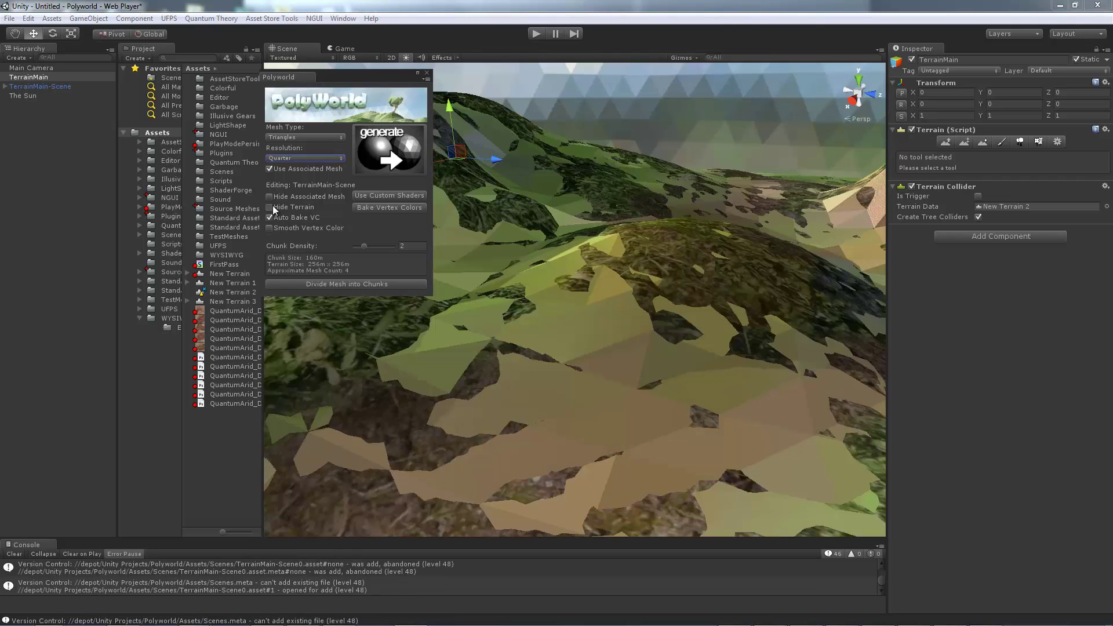
left_click(269, 207)
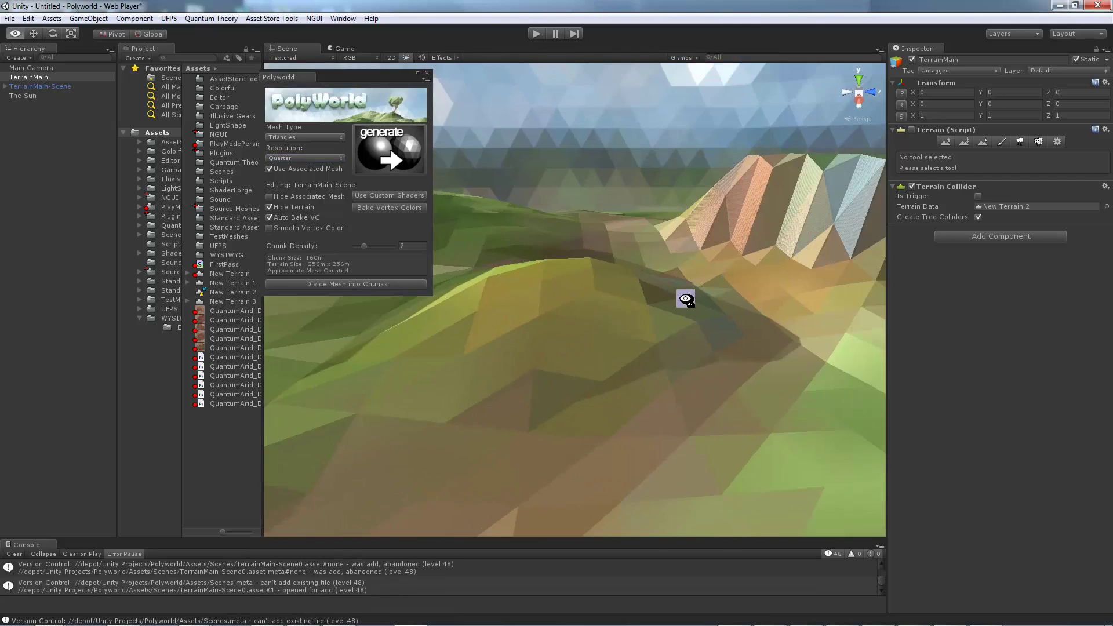
mouse_move(691, 294)
left_mouse_down("alt")
mouse_move(785, 305)
mouse_move(469, 288)
mouse_move(651, 301)
mouse_move(641, 291)
mouse_move(427, 301)
mouse_move(729, 310)
mouse_move(522, 306)
mouse_move(705, 339)
mouse_move(422, 335)
mouse_move(509, 343)
mouse_move(458, 320)
mouse_move(590, 363)
mouse_move(666, 365)
mouse_move(516, 377)
mouse_move(465, 411)
mouse_move(325, 447)
mouse_move(555, 376)
mouse_move(609, 380)
mouse_move(589, 380)
mouse_move(599, 440)
mouse_move(586, 394)
mouse_move(698, 356)
mouse_move(549, 361)
mouse_move(380, 392)
mouse_move(537, 398)
mouse_move(514, 363)
mouse_move(614, 374)
left_mouse_up("alt")
key("F2")
key("F2")
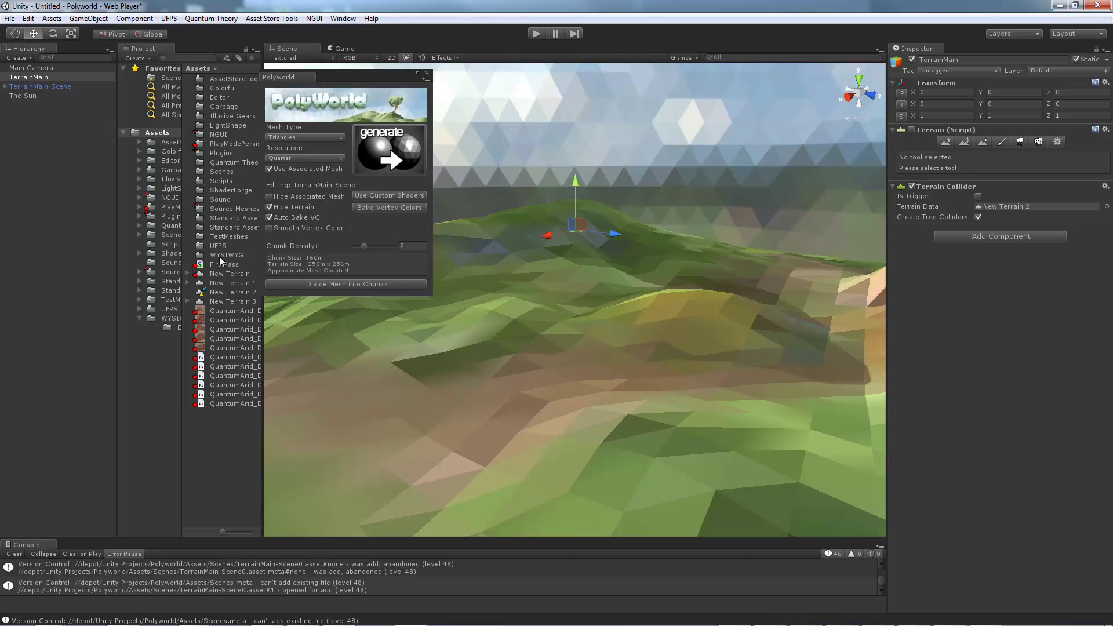
Widen the Project panel and open Standard Assets > Character Controllers
left_click_drag(263, 342, 366, 341)
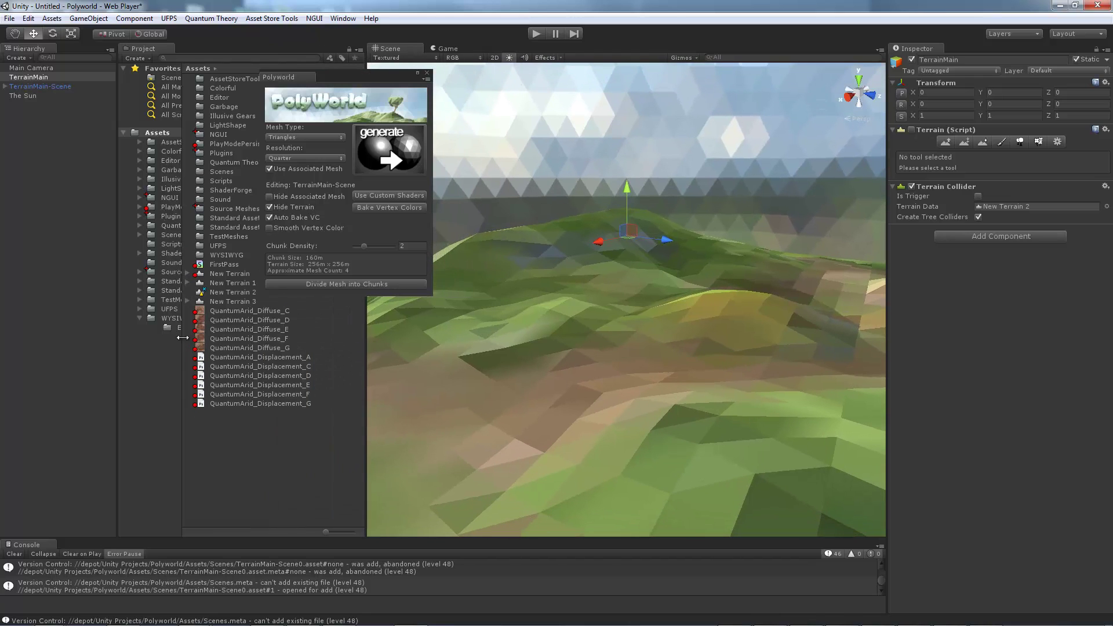
left_click_drag(183, 337, 269, 336)
left_click(171, 283)
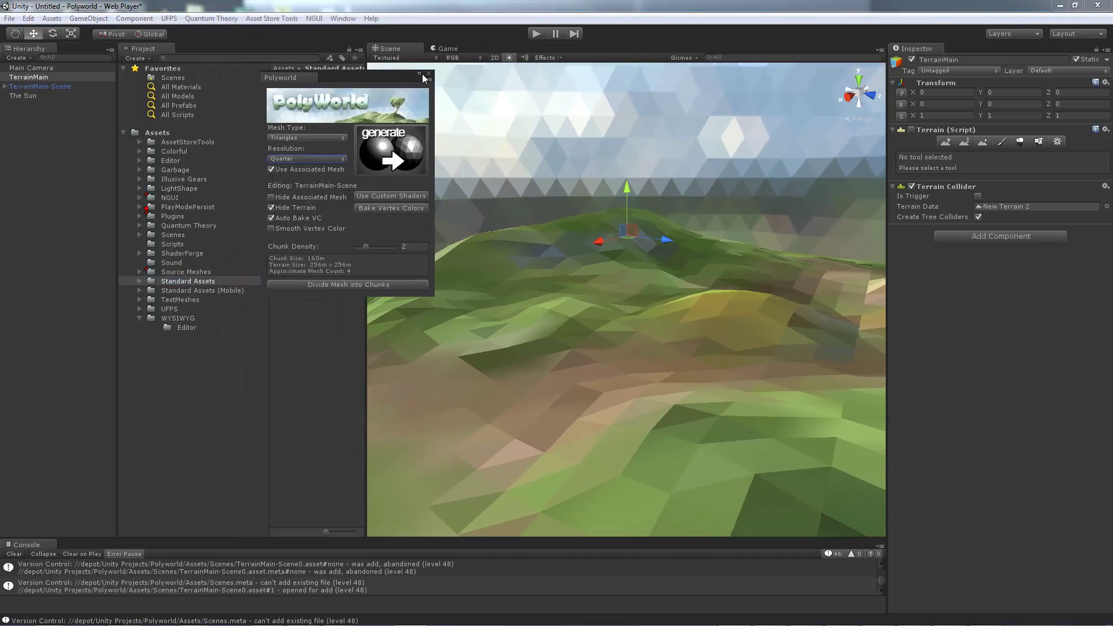
left_click_drag(358, 76, 524, 78)
left_click(140, 281)
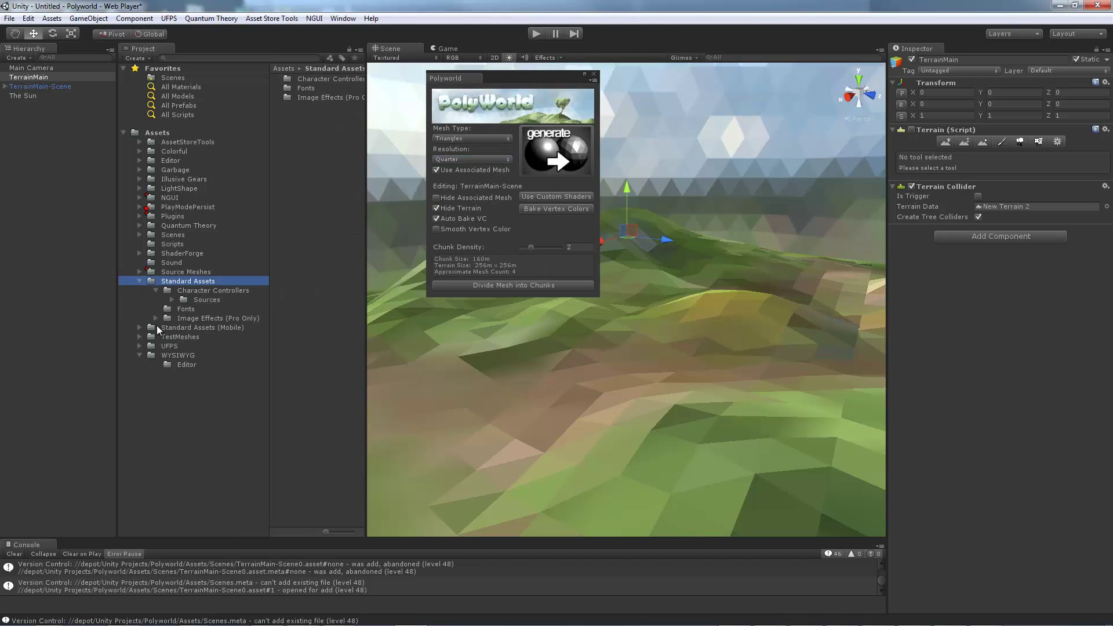
left_click(210, 291)
Place a First Person Controller on the low-poly terrain and move the PolyWorld window aside
left_click_drag(321, 99, 628, 364)
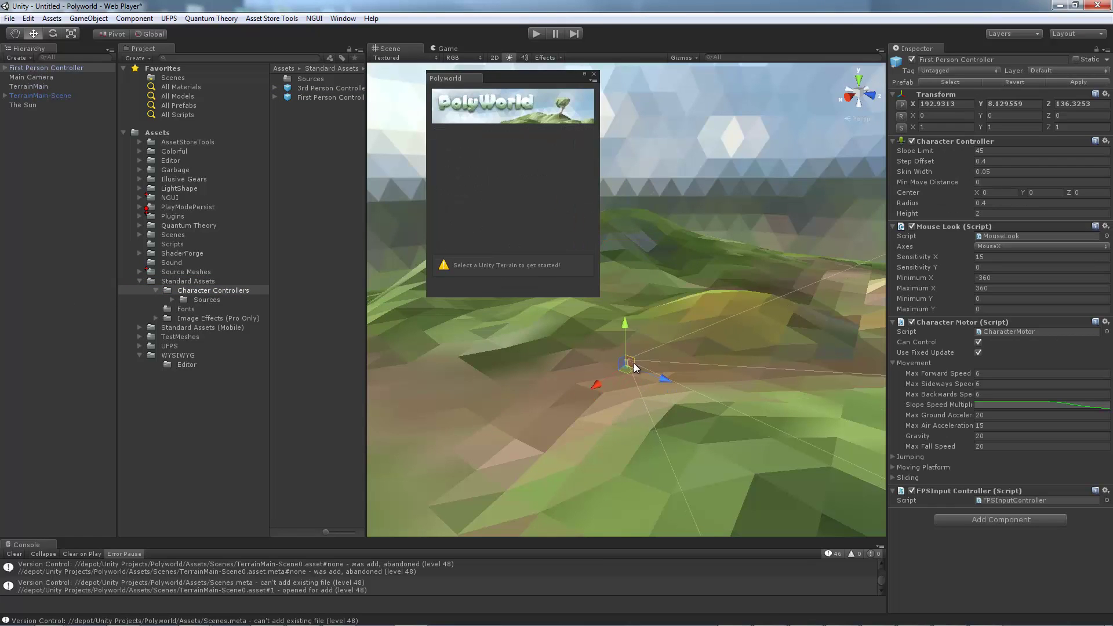
left_click_drag(545, 86, 340, 110)
left_click_drag(580, 255, 464, 41, "alt")
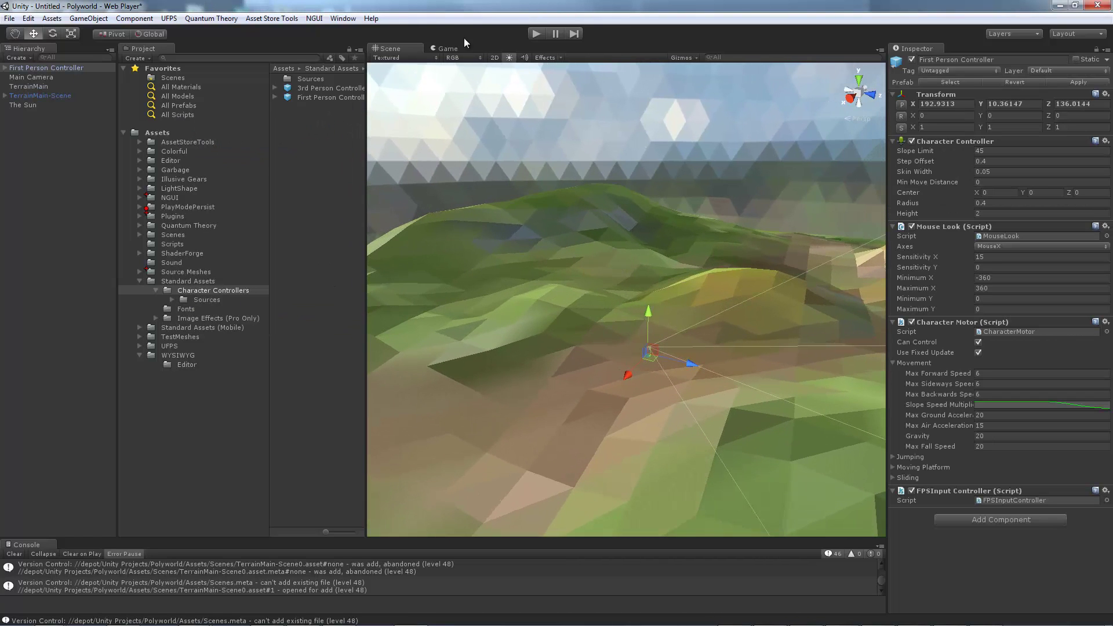
Enter Play mode and walk the First Person Controller across the hills and along the cliff
left_click(538, 35)
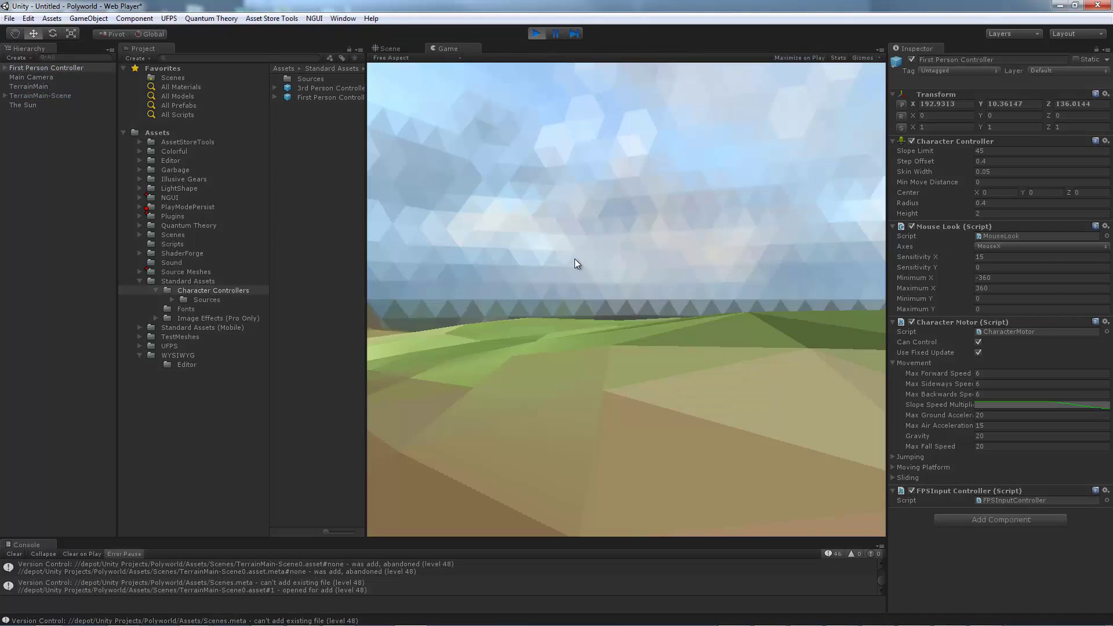
key("w")
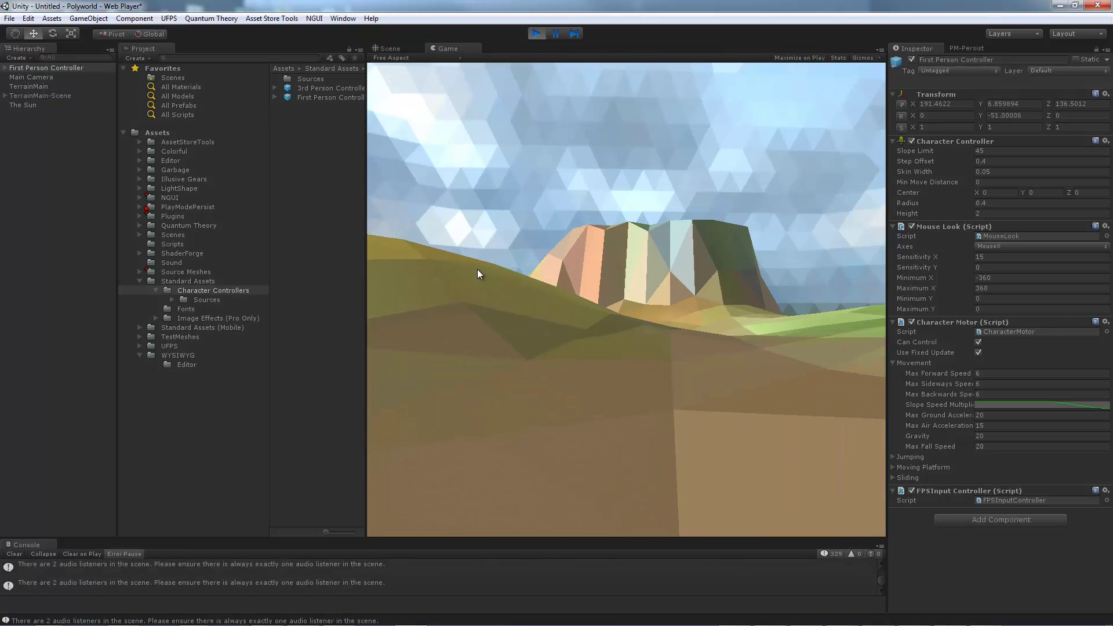
key("w")
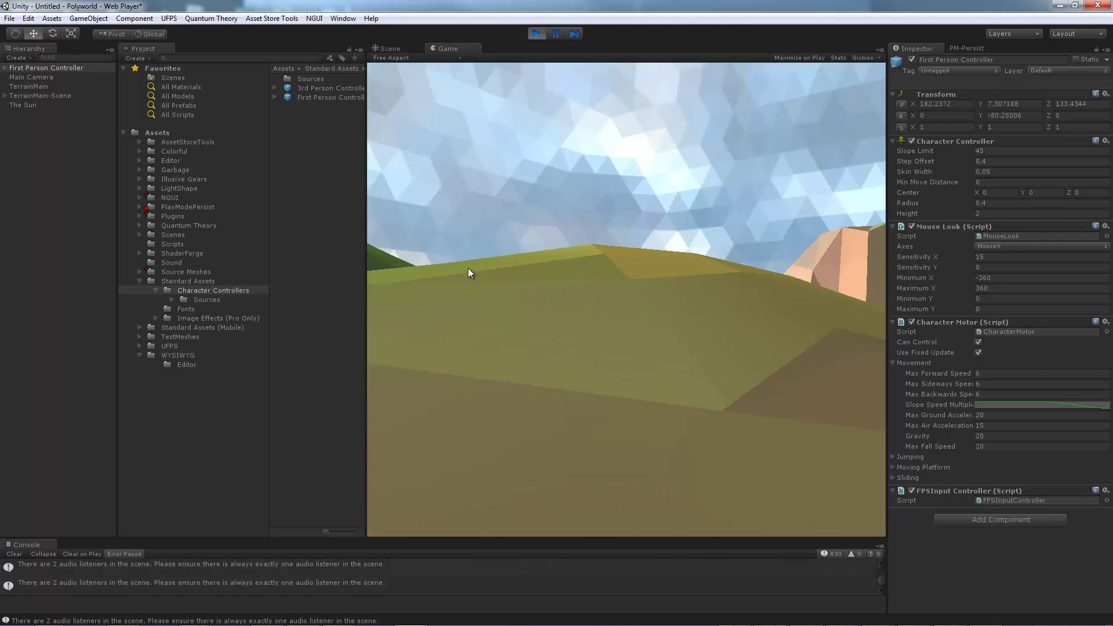
key("w")
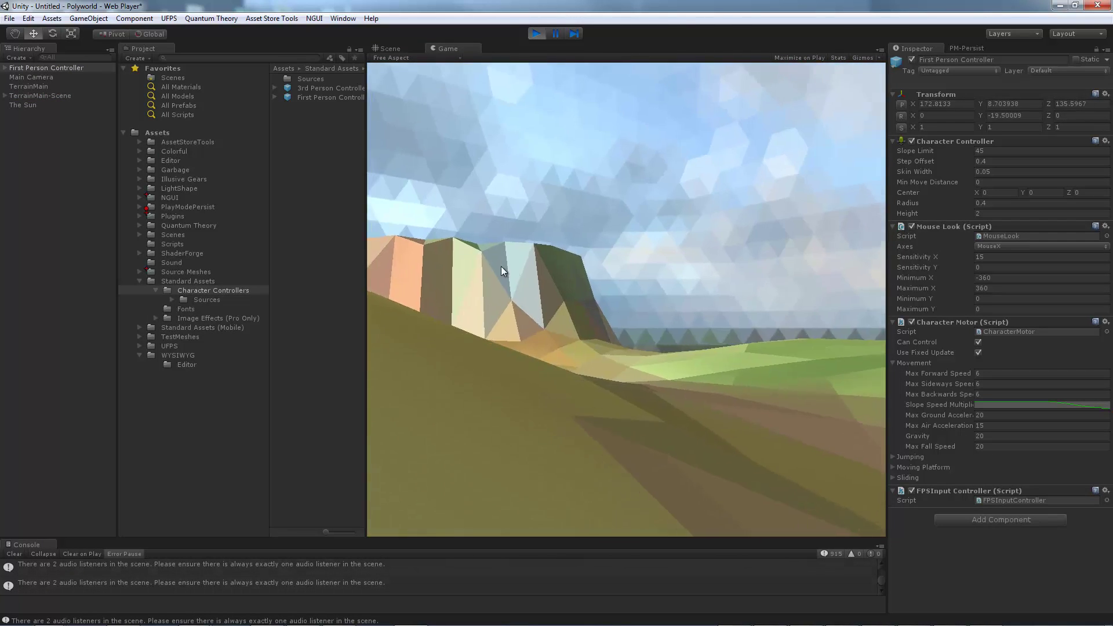
key("w")
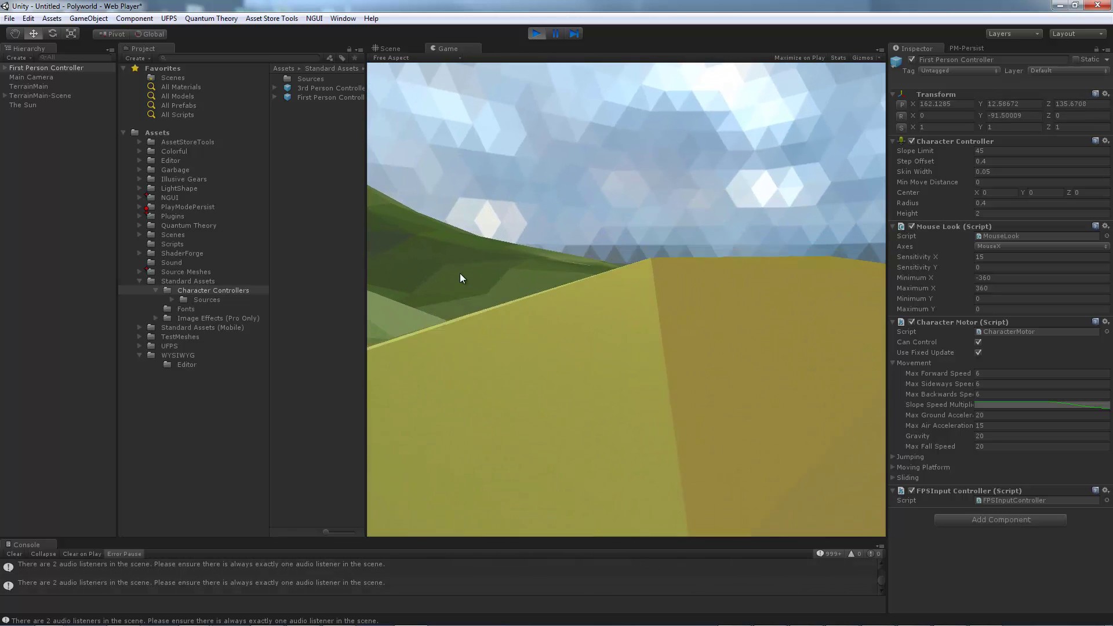
key("w")
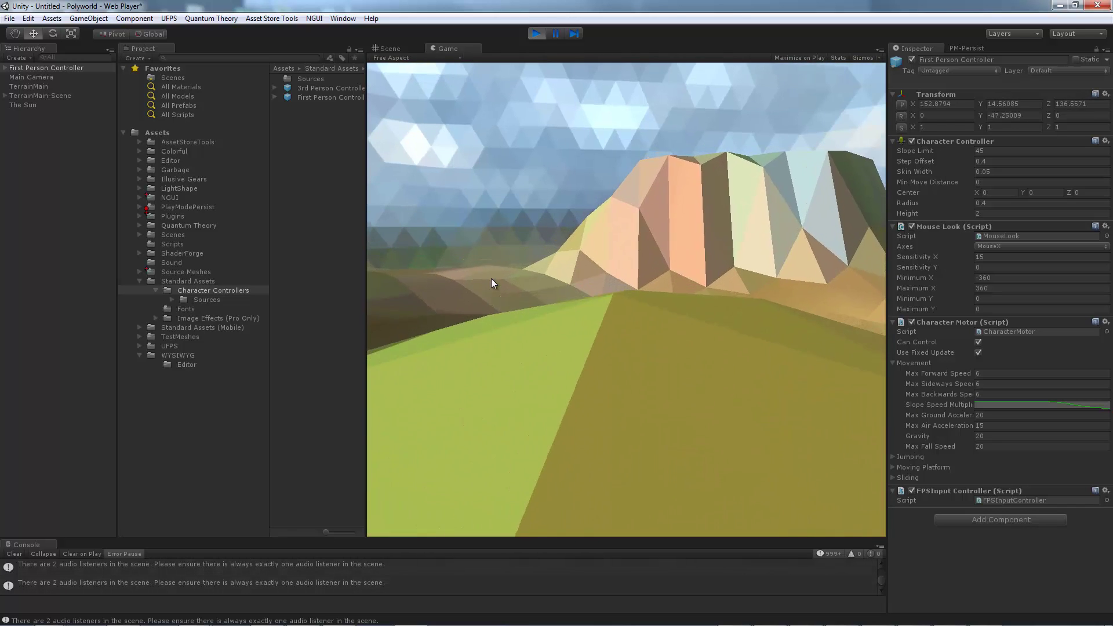
key("w")
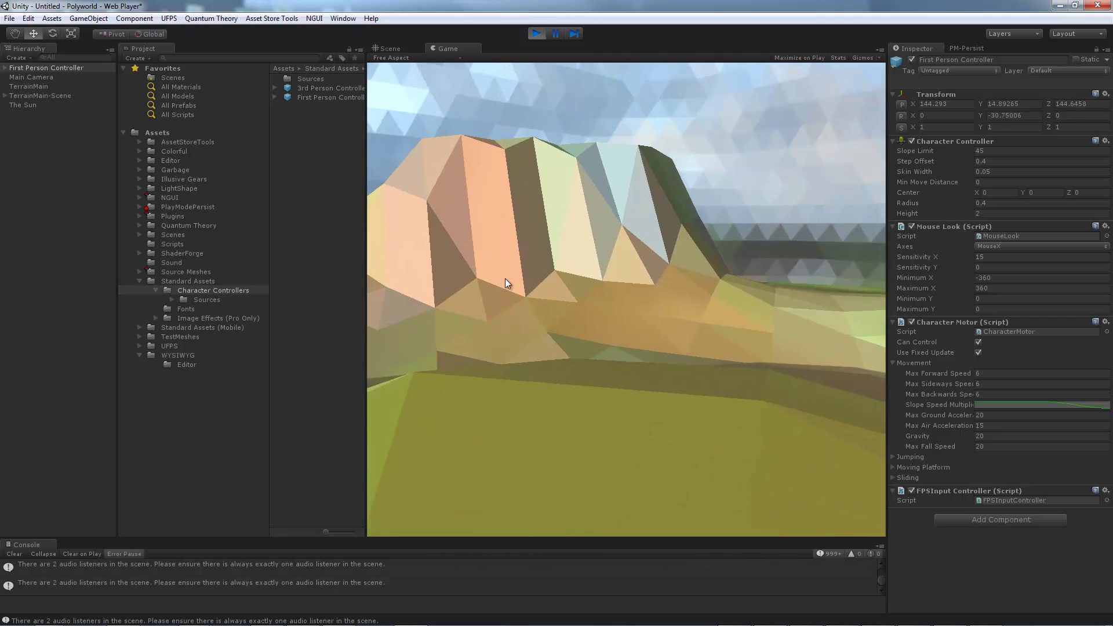
key("w")
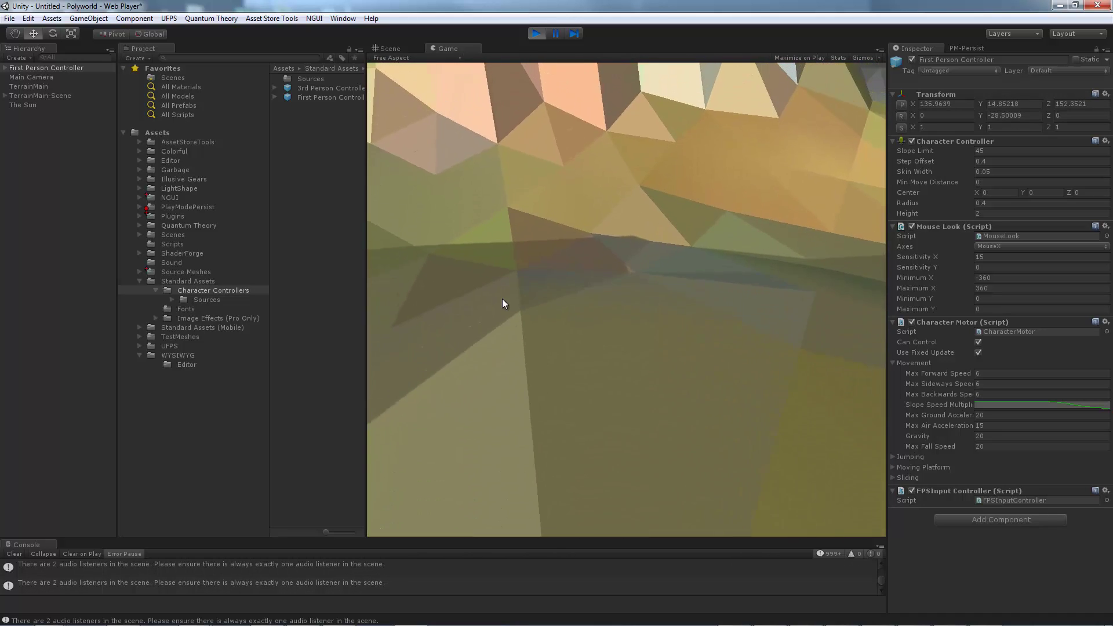
key("w")
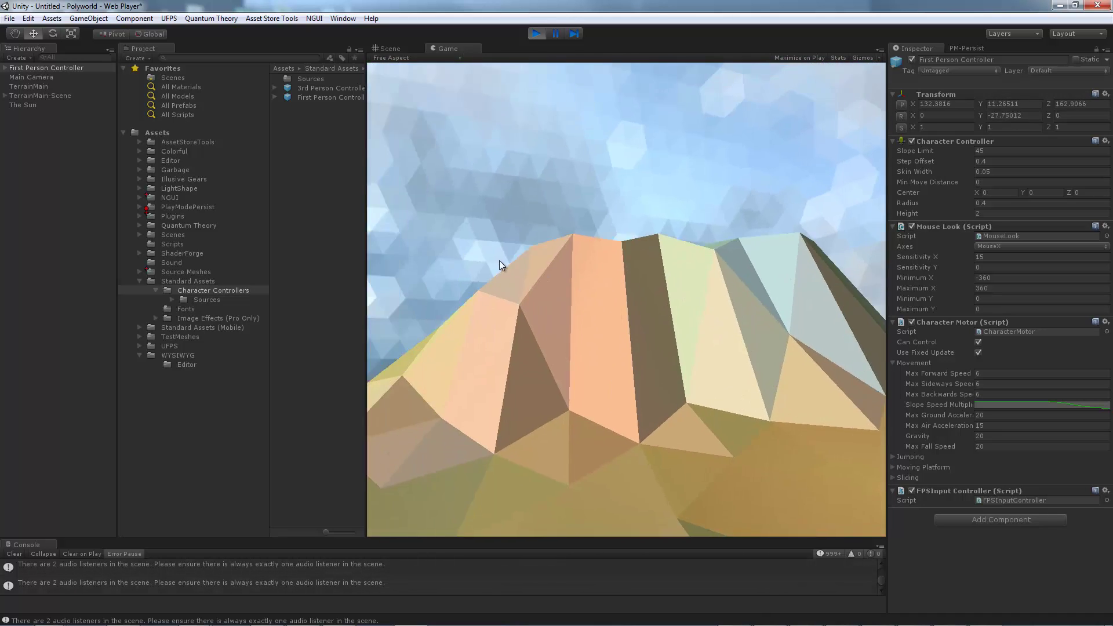
key("w")
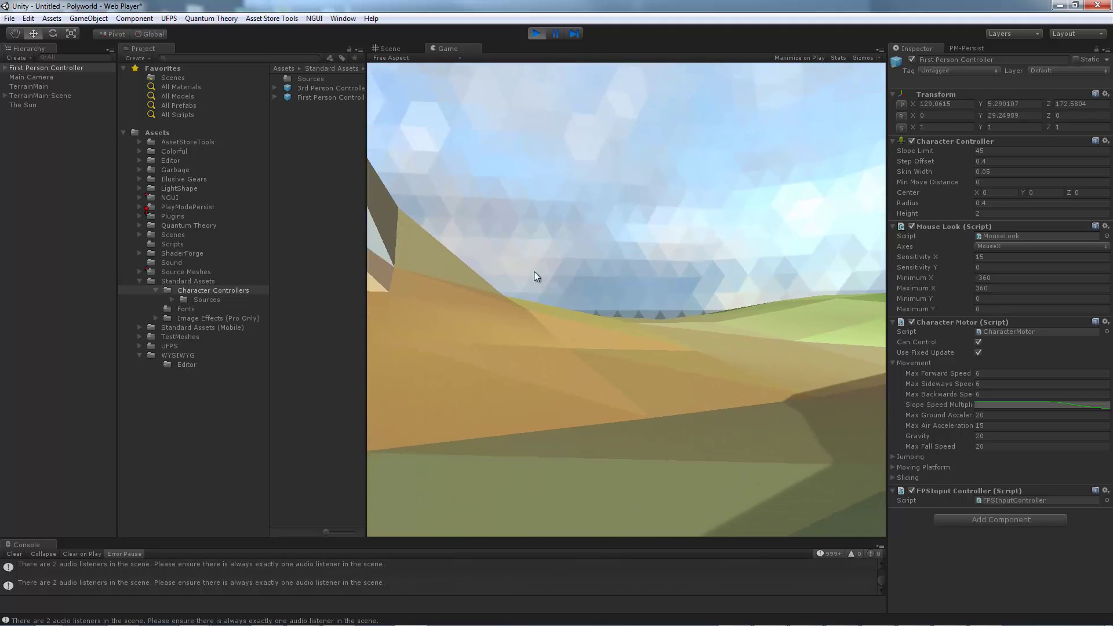
key("w")
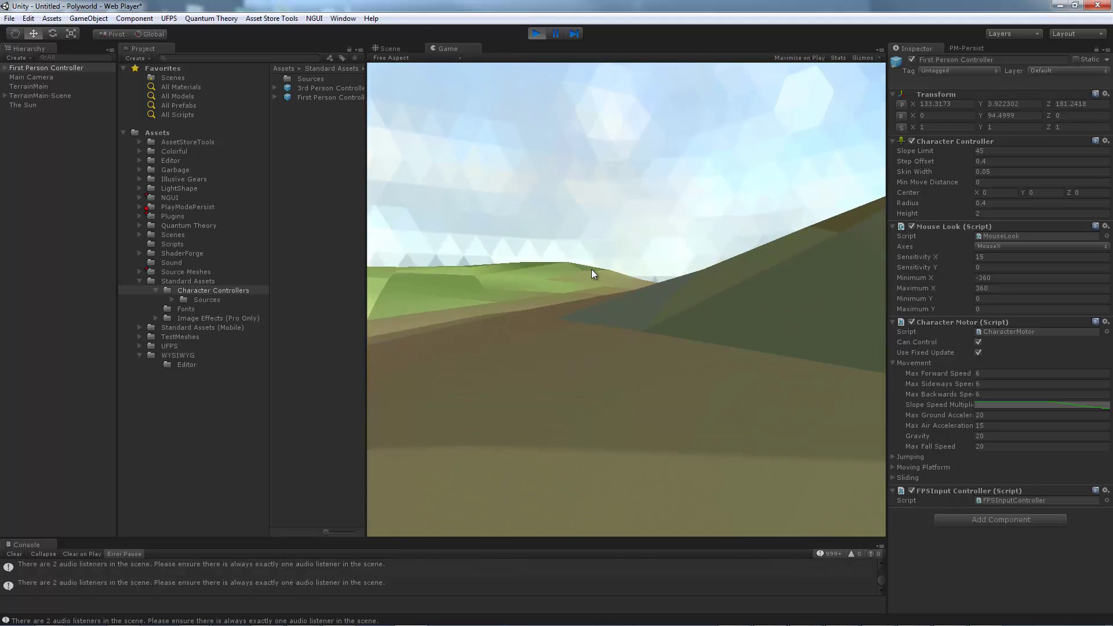